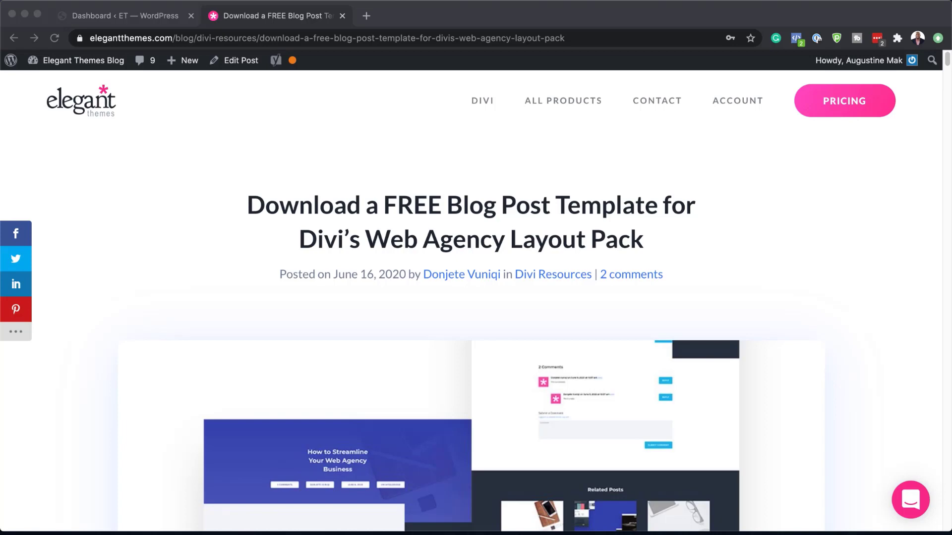
Step: Submit an e-mail address in the Download For Free form and download the Web Agency blog post template files
scroll(476, 298, down, 20)
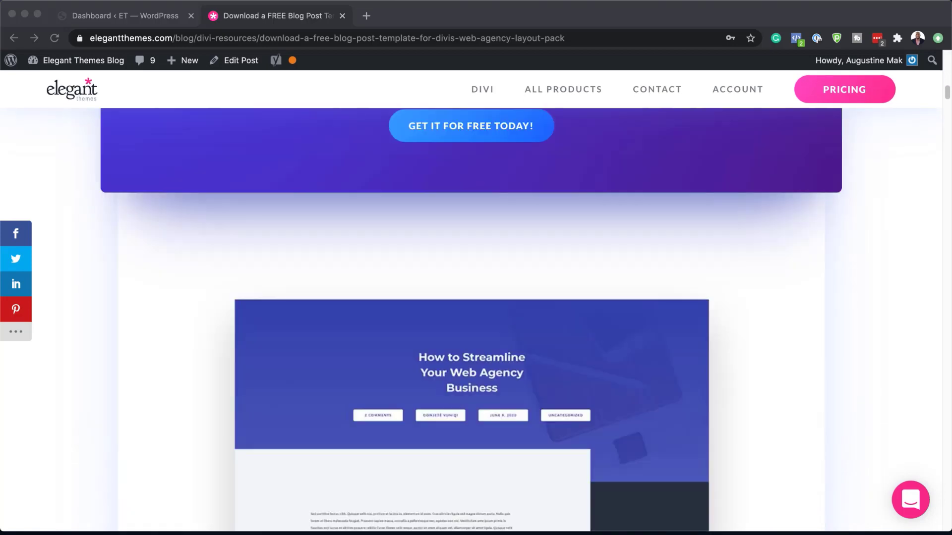
scroll(476, 297, down, 5)
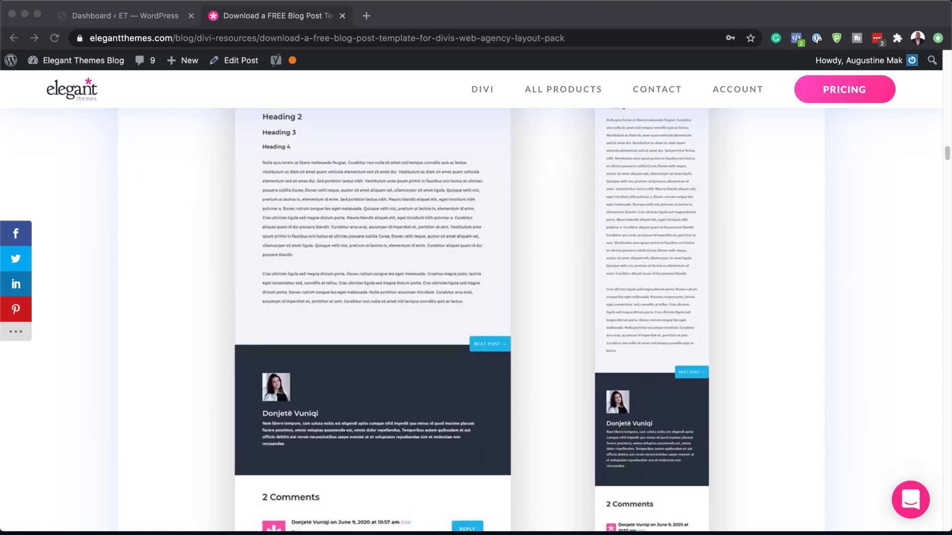
scroll(476, 298, down, 10)
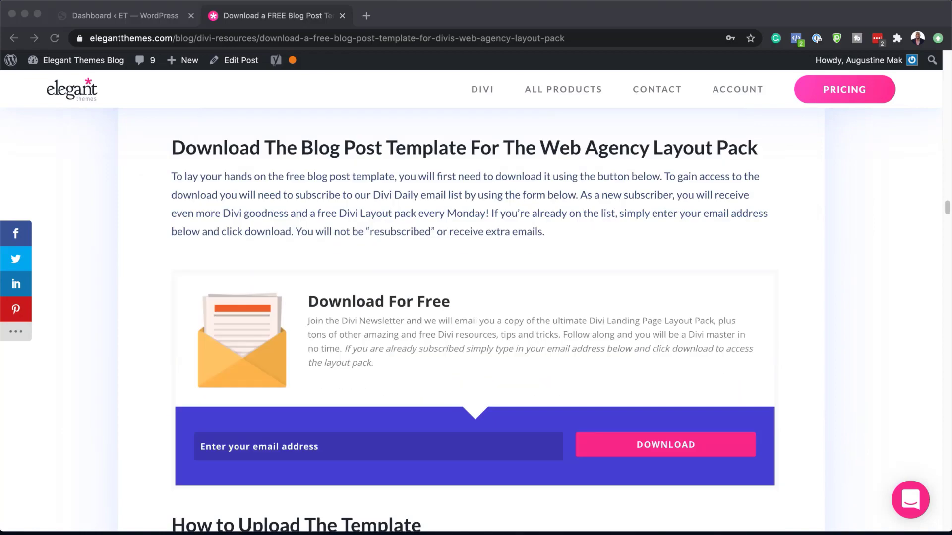
click(255, 446)
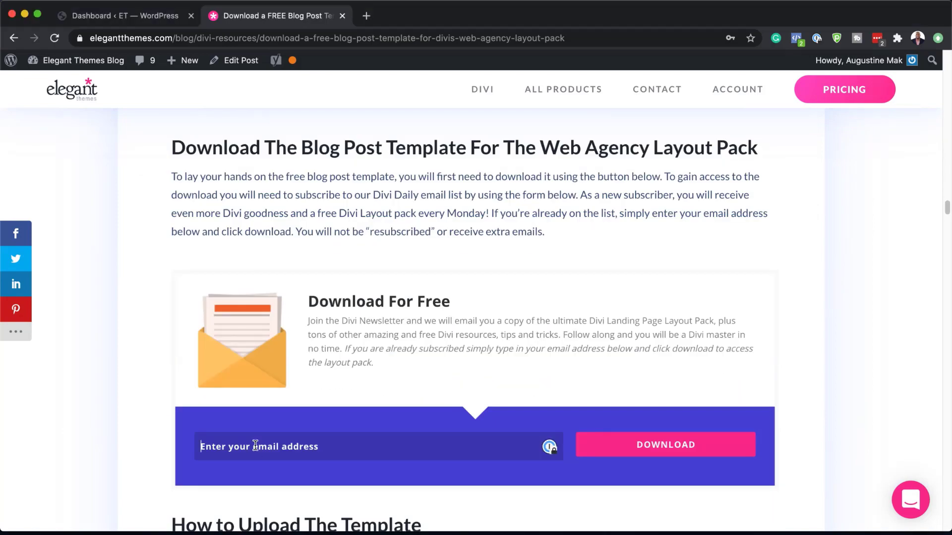
click(694, 445)
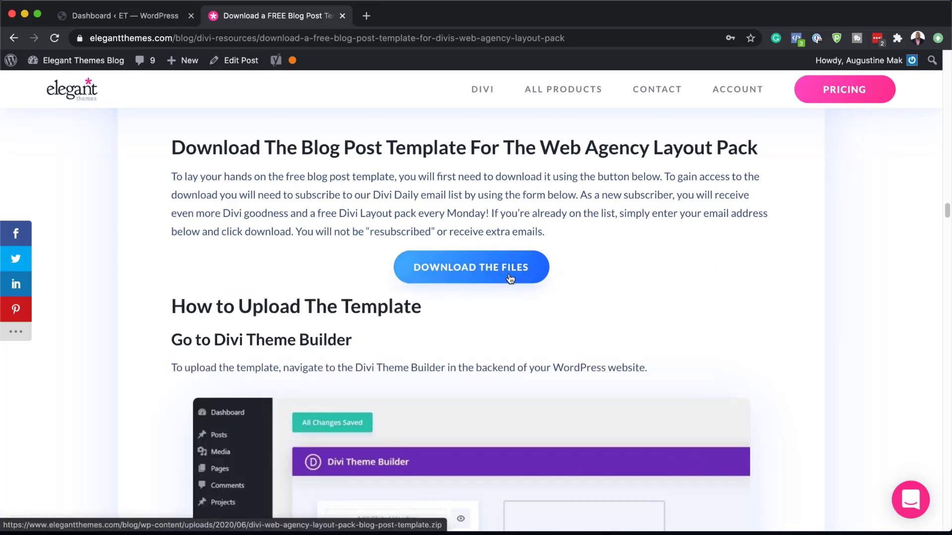
click(478, 273)
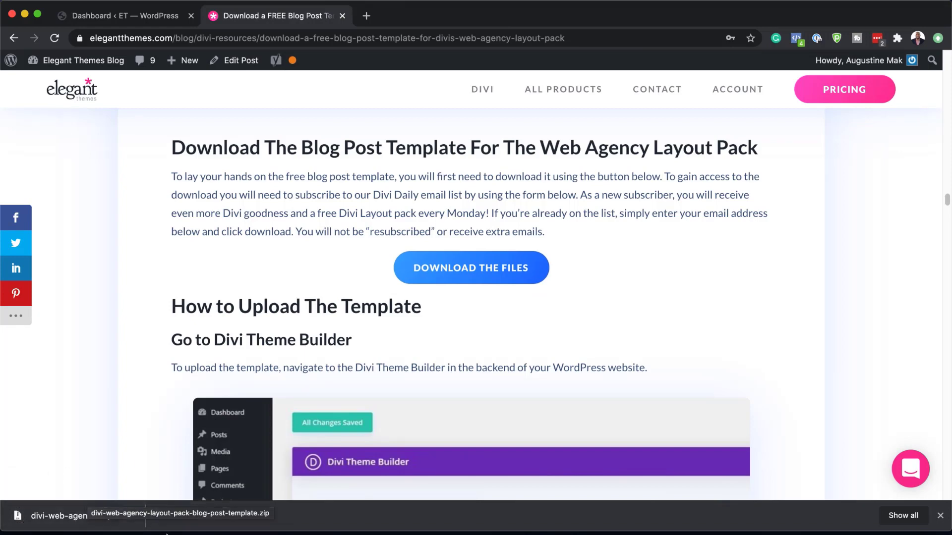
Step: Show the downloaded zip in Finder, extract it, and expand the divi-web-agency-layout-pack-blog-post-template folder
click(130, 516)
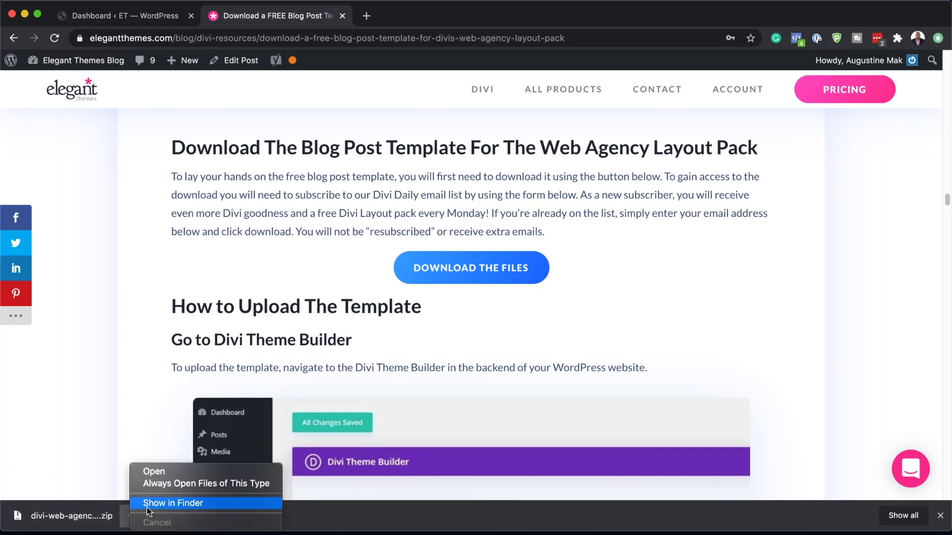
click(148, 511)
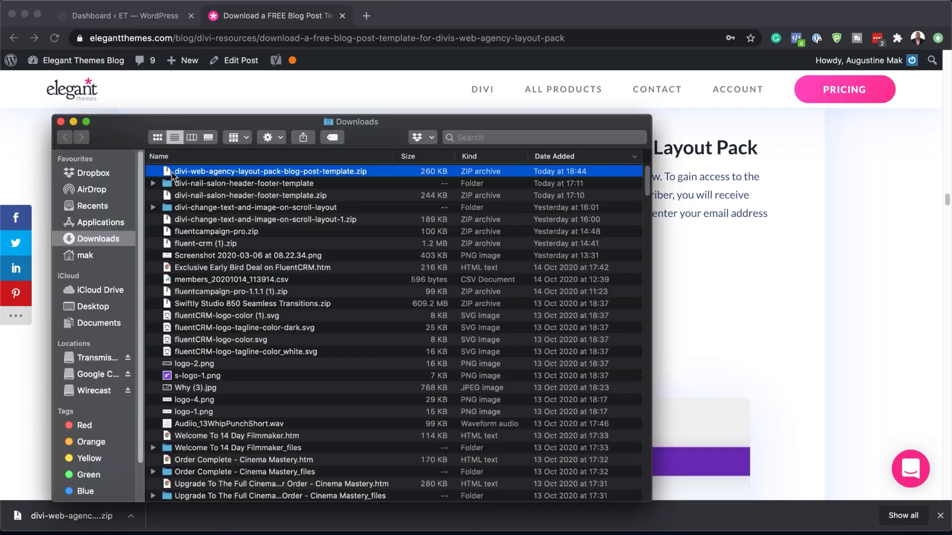
double_click(168, 174)
click(154, 172)
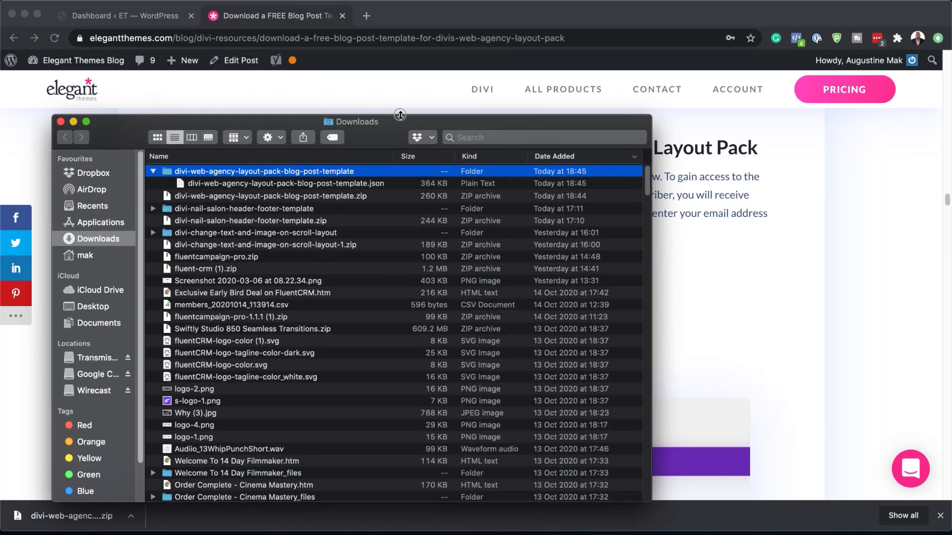
drag(400, 115, 400, 236)
click(183, 86)
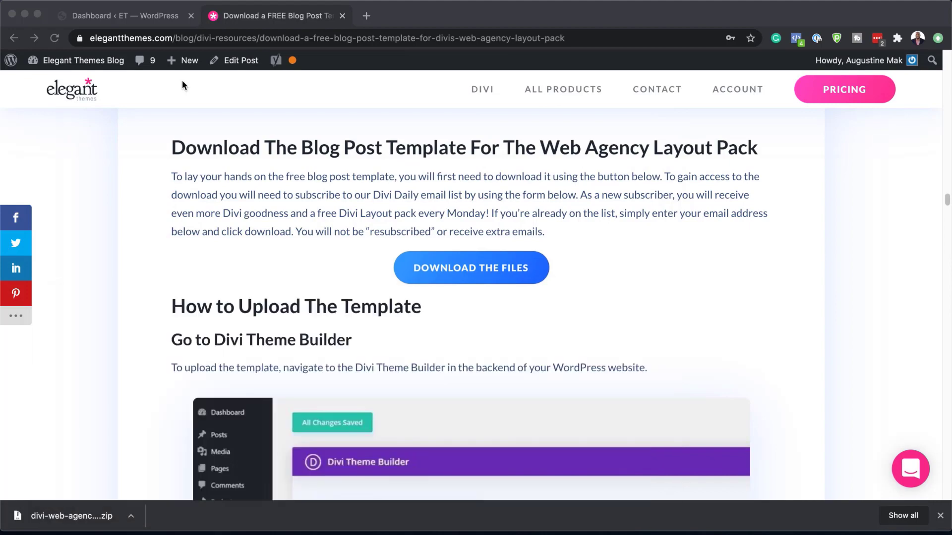
Step: Return to the WordPress dashboard and open the Divi Theme Builder
click(144, 16)
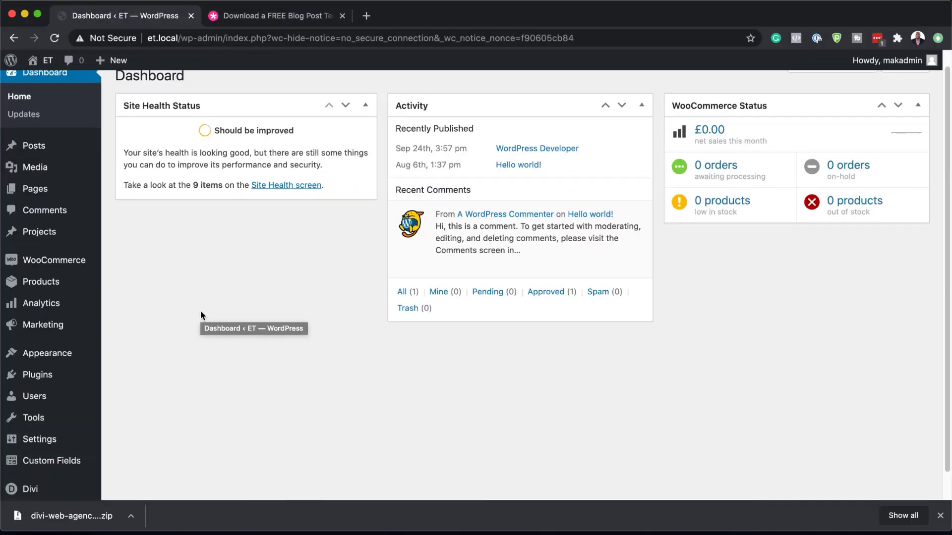
scroll(200, 313, down, 2)
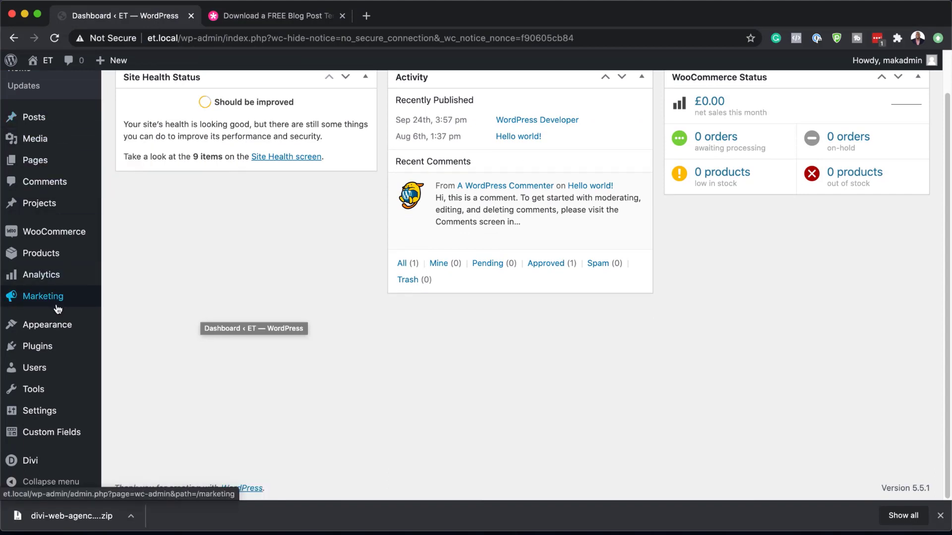
mouse_move(28, 462)
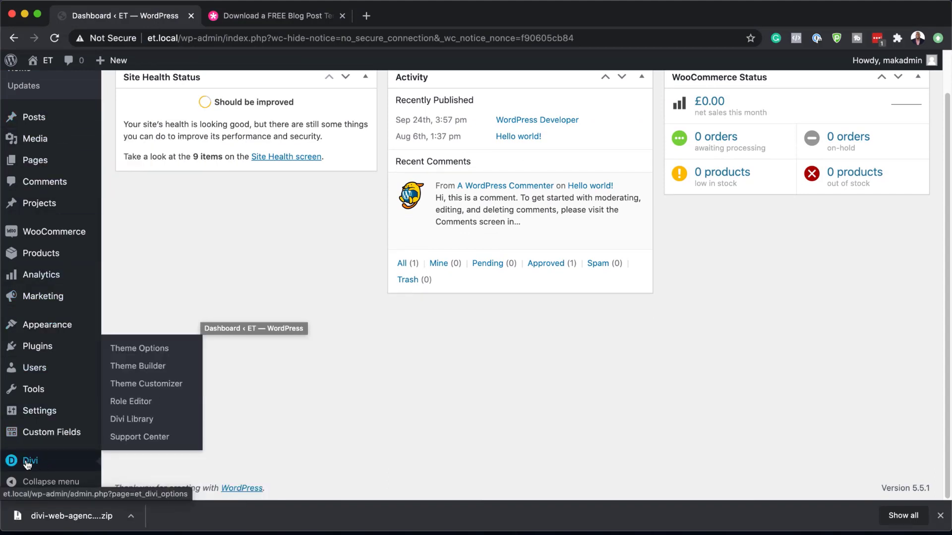
click(135, 370)
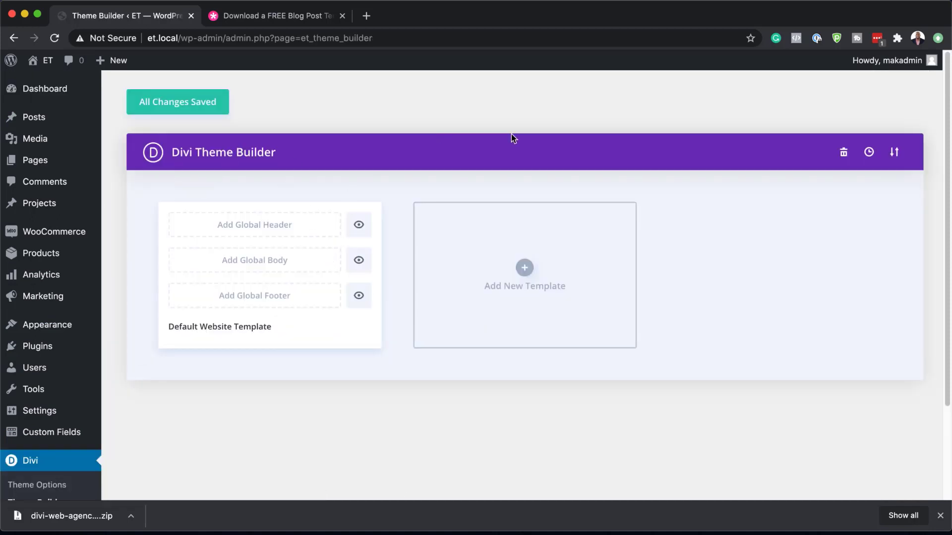
Step: Import divi-web-agency-layout-pack-blog-post-template.json into the Theme Builder and save the changes
click(895, 153)
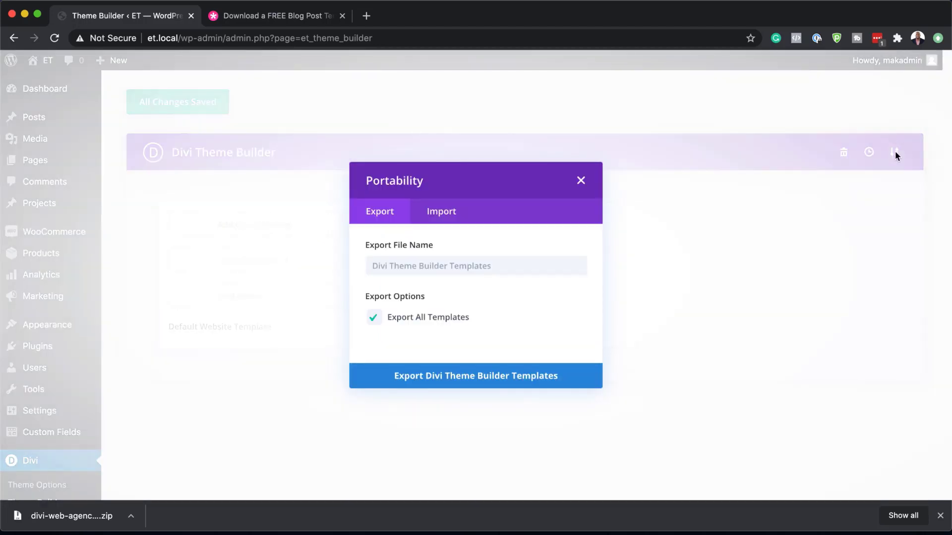
click(451, 213)
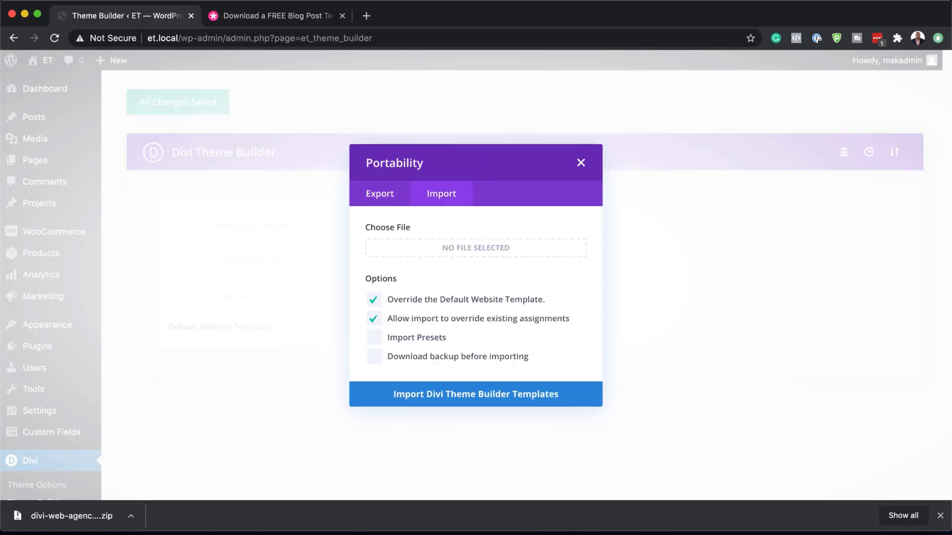
drag(0, 272, 346, 332)
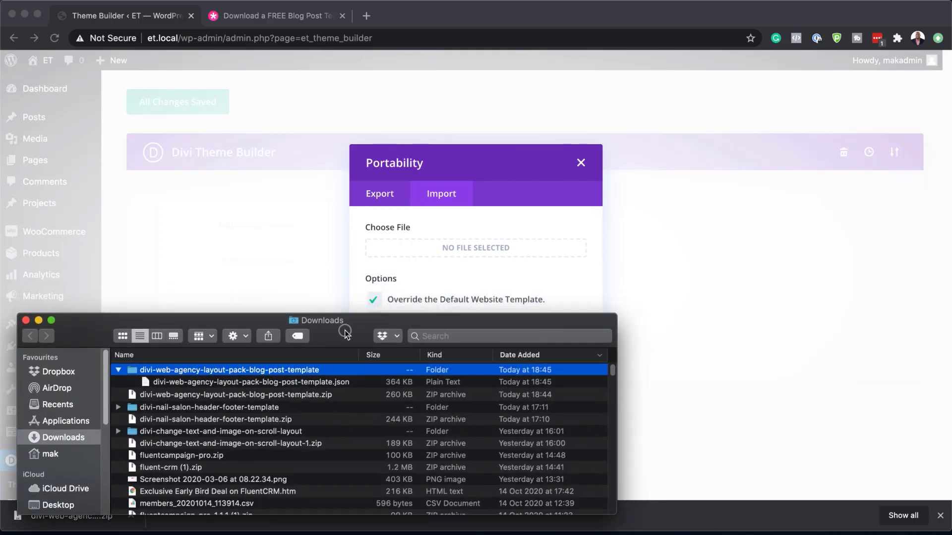
click(174, 384)
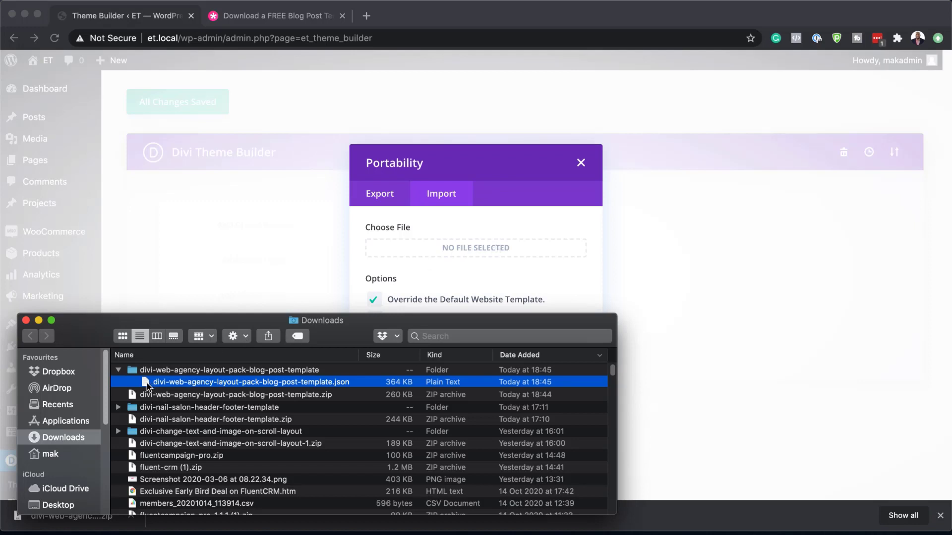
drag(146, 383, 435, 253)
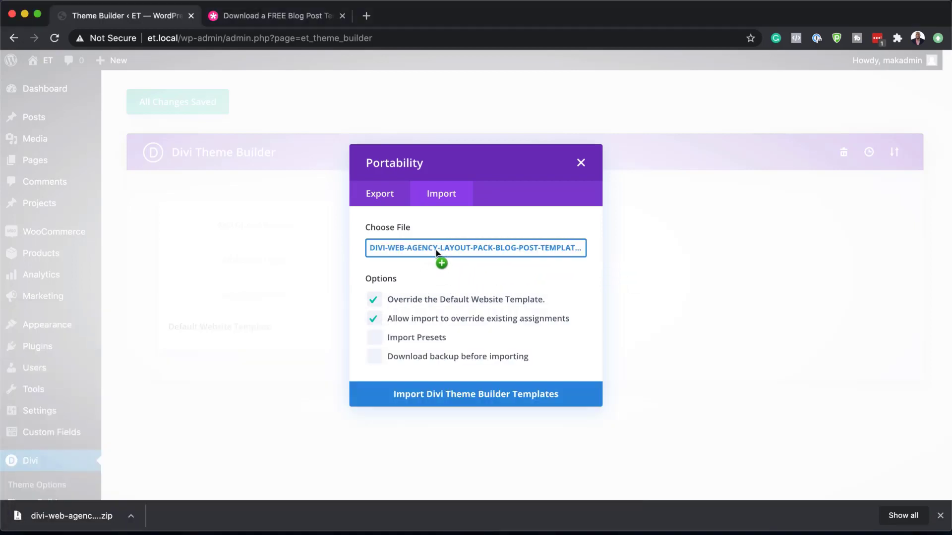
click(465, 396)
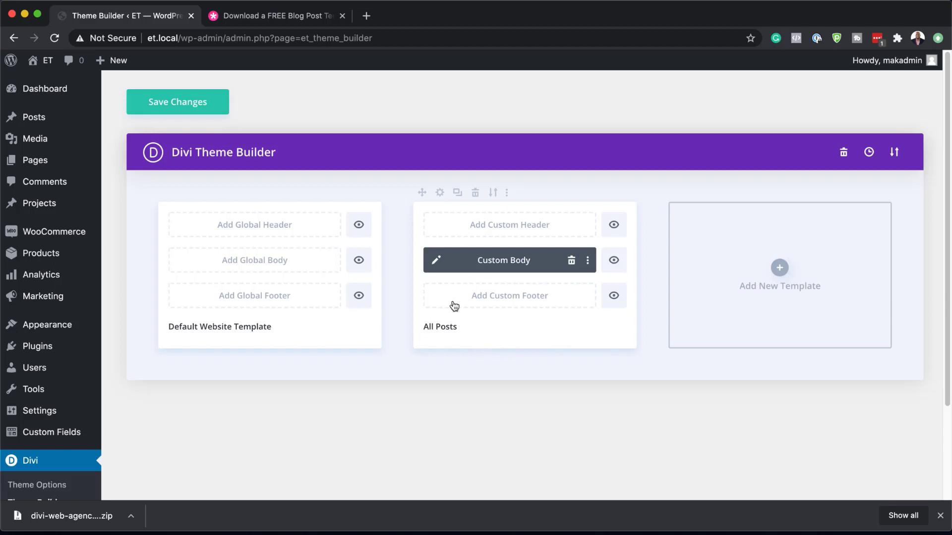
click(939, 516)
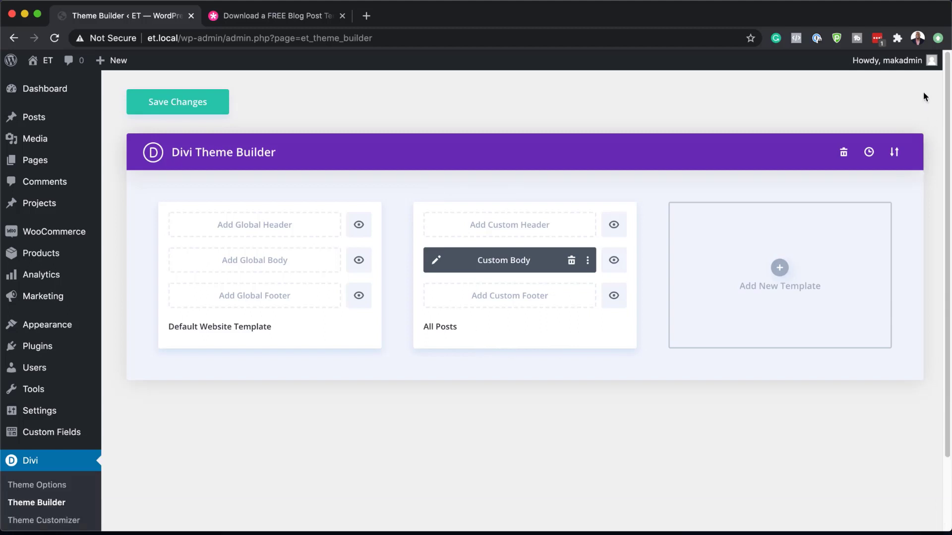
click(200, 104)
Step: Open the list of all posts in a new browser tab and open the Post 1 draft for editing
mouse_move(39, 120)
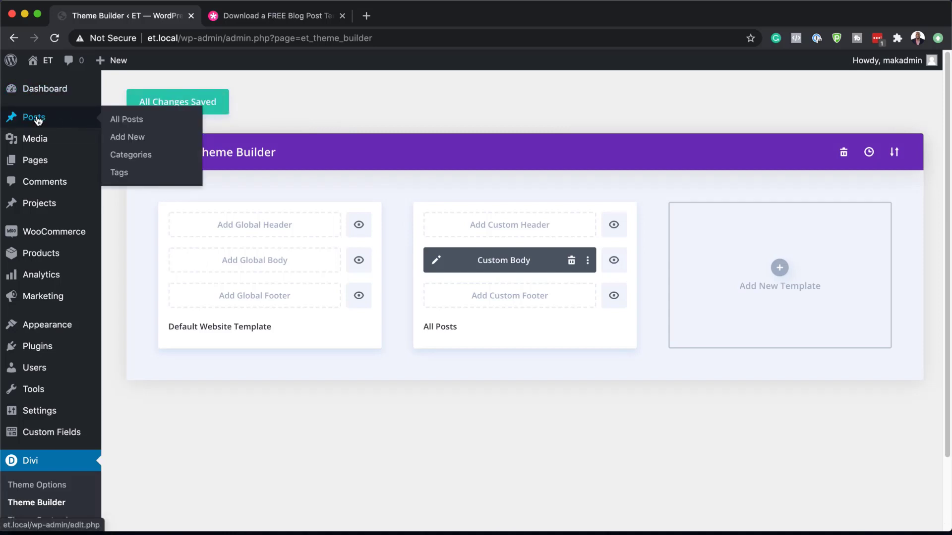
super+click(133, 123)
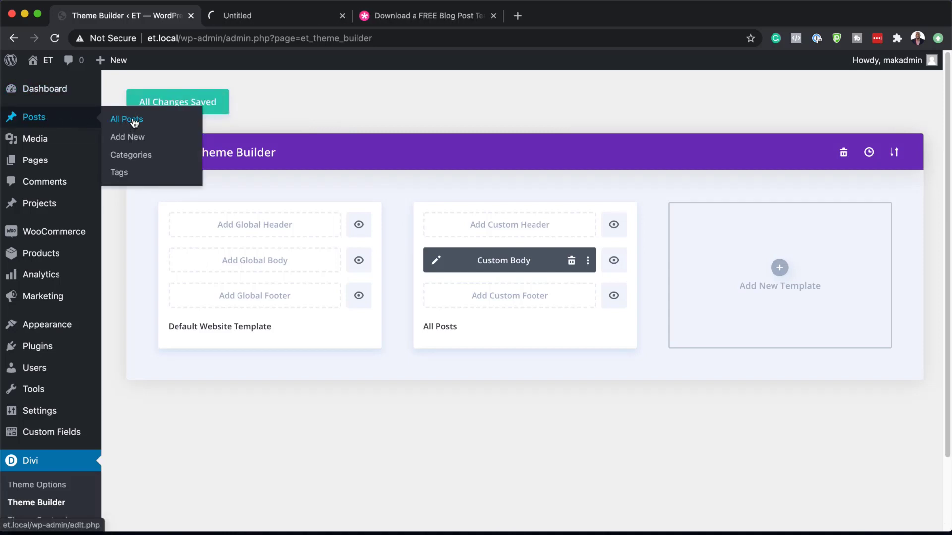
click(253, 18)
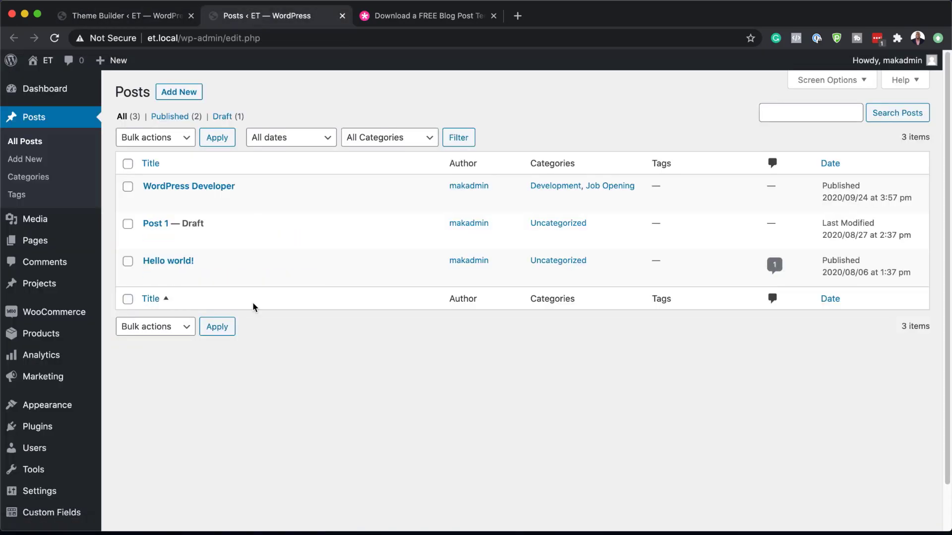
mouse_move(170, 199)
mouse_move(245, 236)
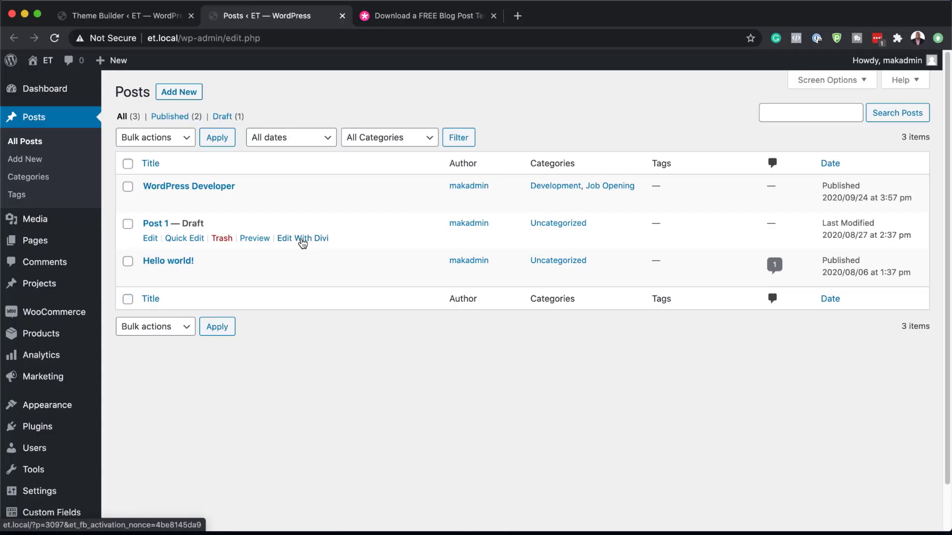
click(150, 239)
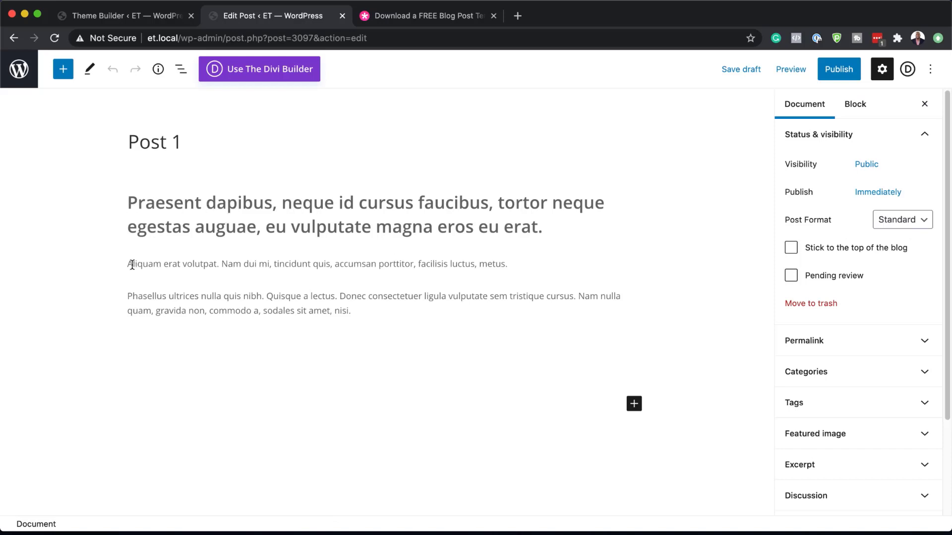
Step: Add an Image block below the last paragraph of Post 1 with office-1081807_1920.jpg from the media library
mouse_move(406, 354)
click(388, 326)
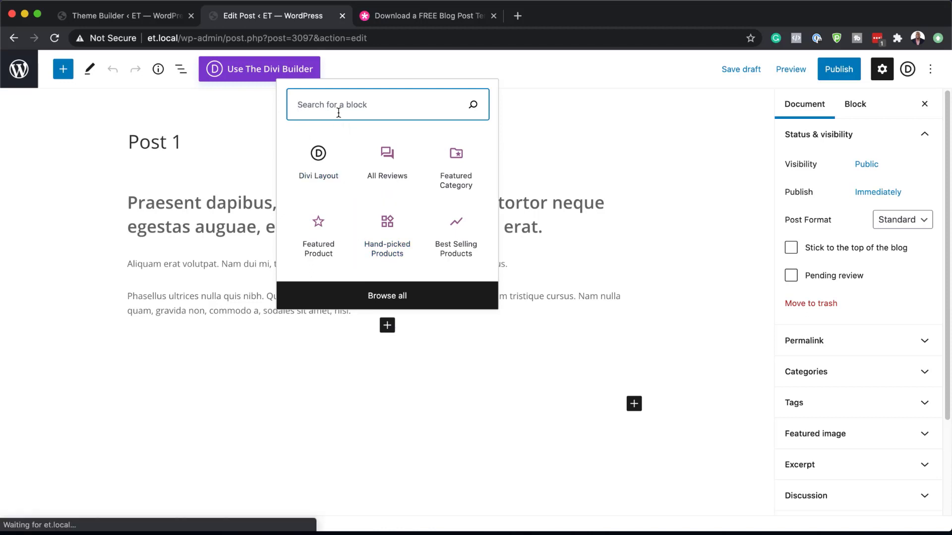
text(im)
click(330, 131)
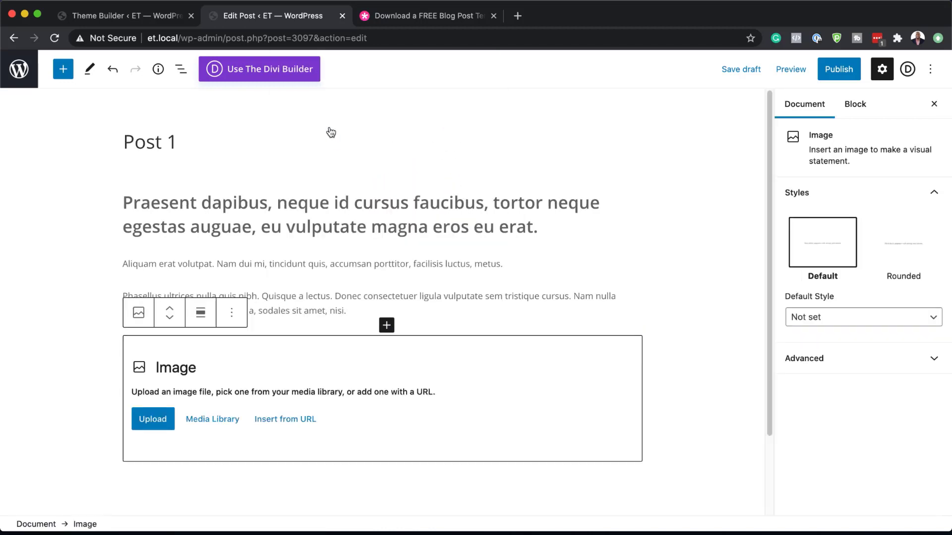
click(211, 421)
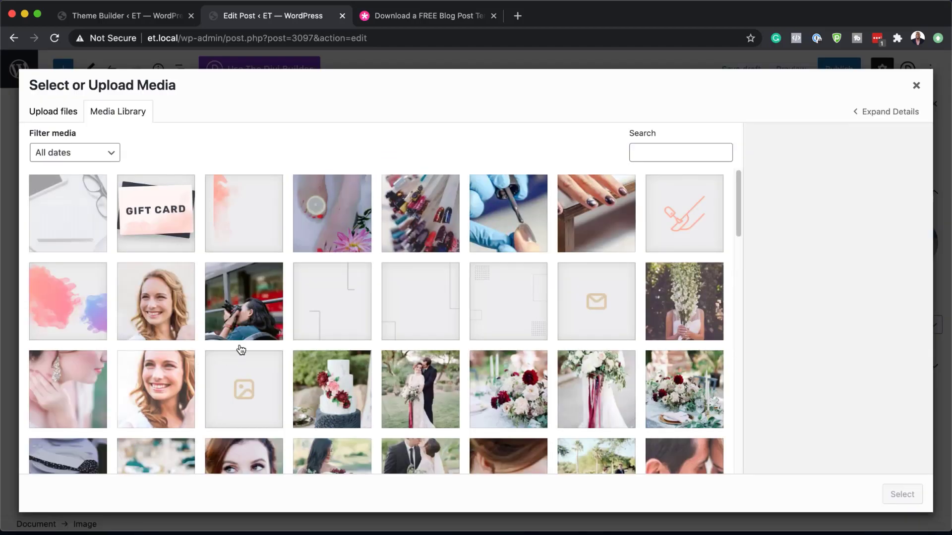
scroll(429, 431, down, 5)
scroll(429, 431, down, 7)
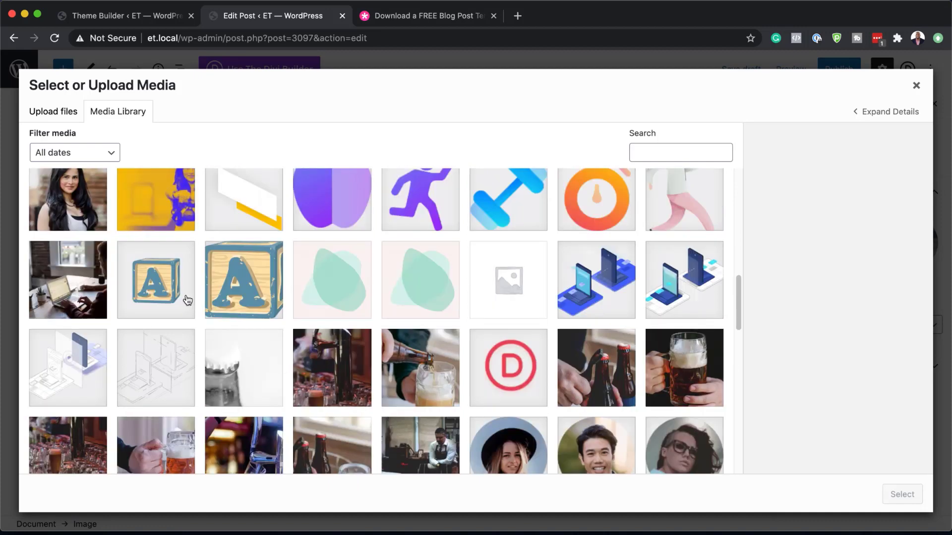
click(90, 296)
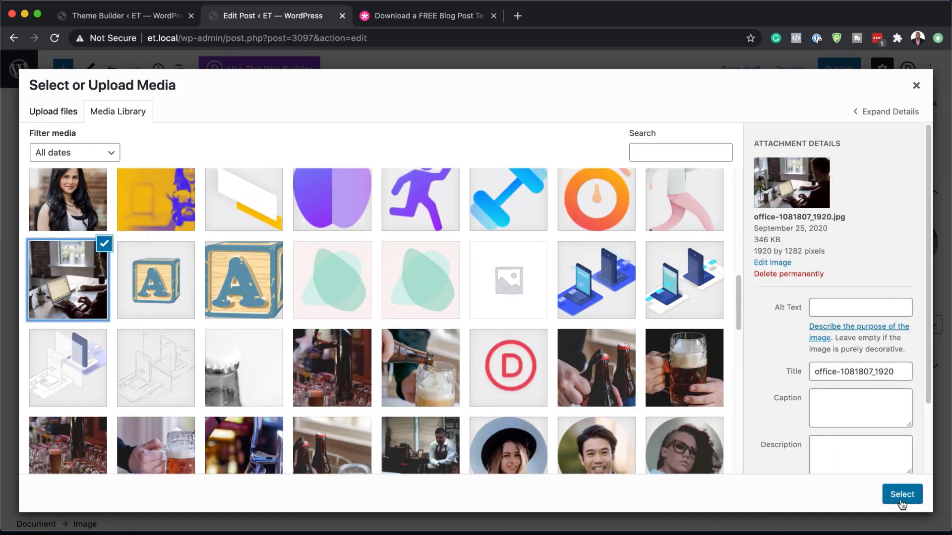
click(900, 496)
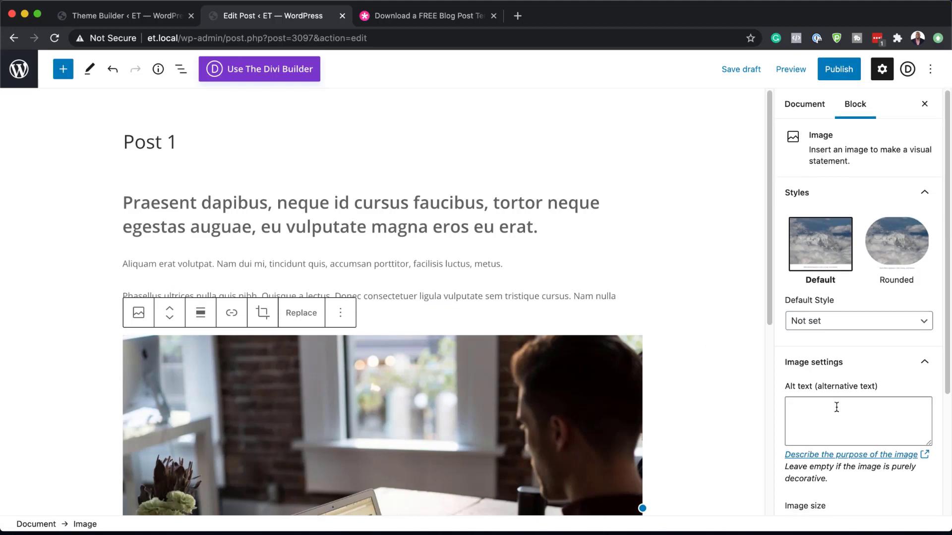
Step: Set office-1081807_1920.jpg from the media library as the featured image of Post 1
click(808, 107)
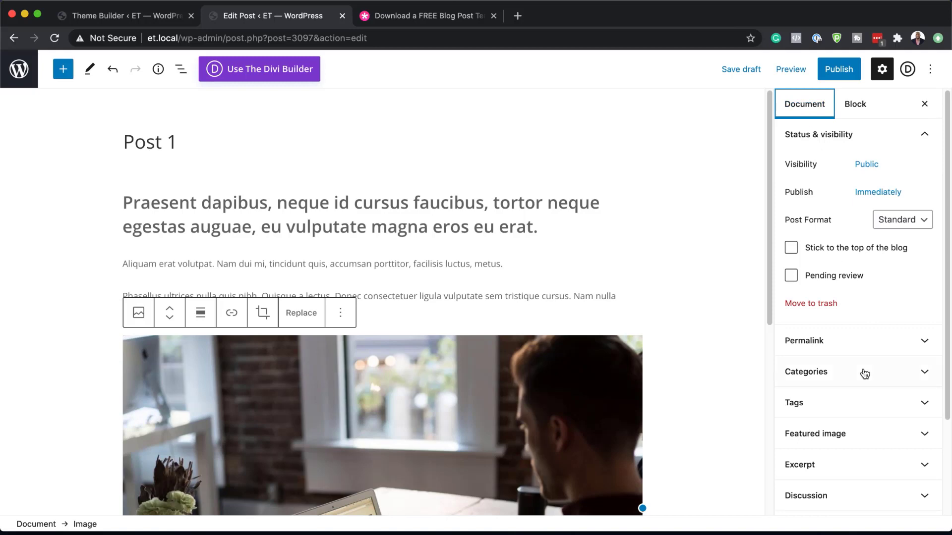
click(829, 437)
click(853, 488)
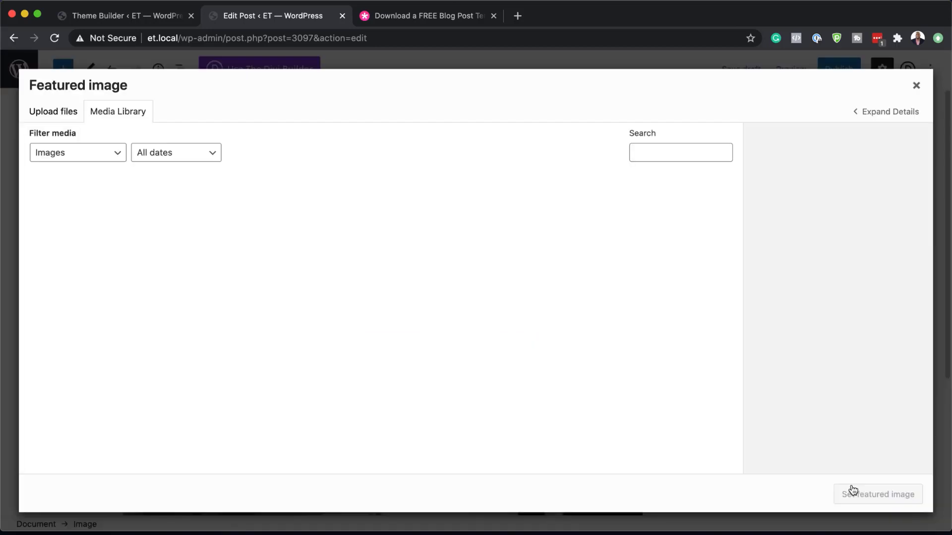
scroll(369, 326, down, 5)
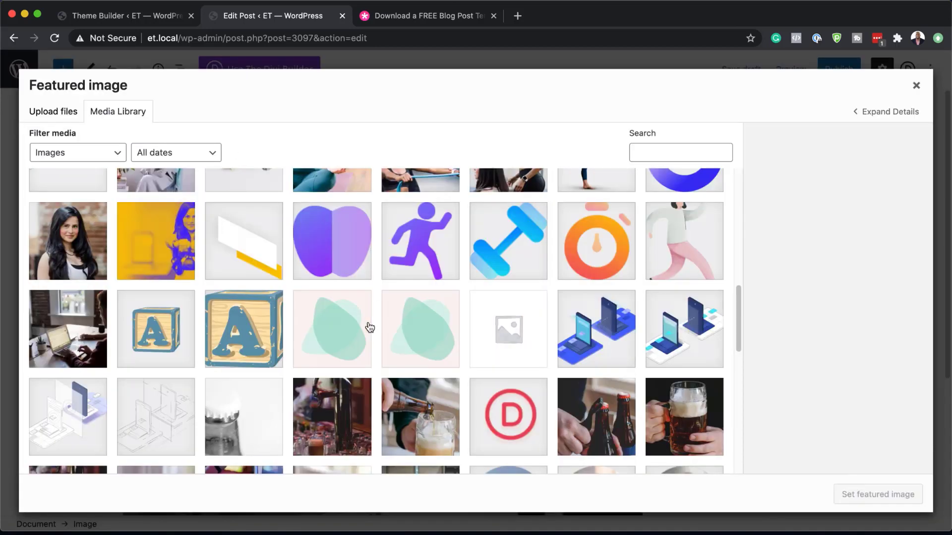
scroll(370, 326, down, 10)
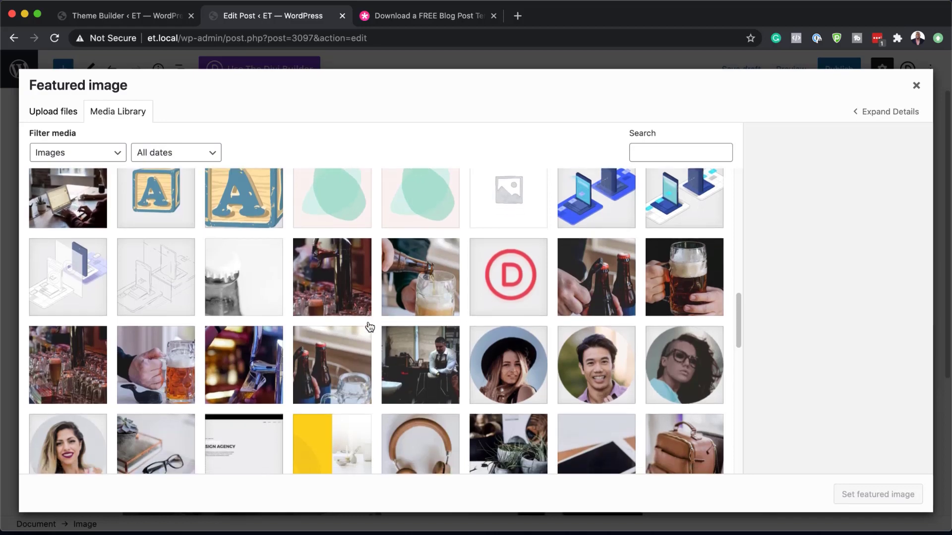
scroll(369, 326, down, 2)
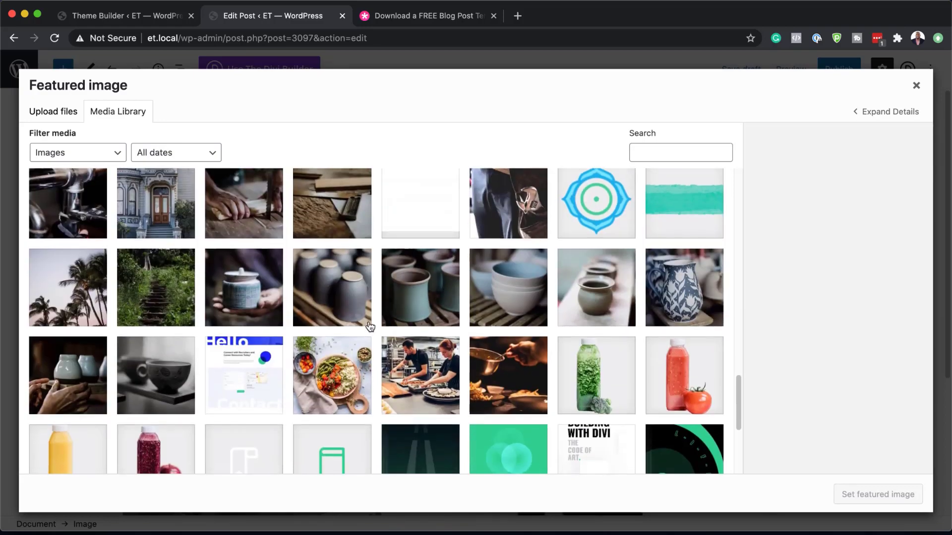
scroll(369, 326, down, 5)
scroll(369, 326, up, 10)
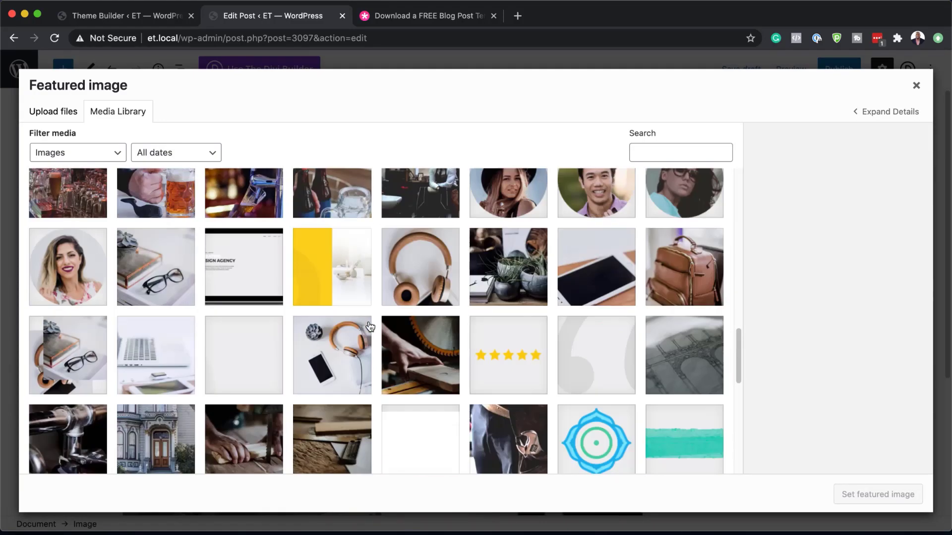
scroll(369, 327, up, 6)
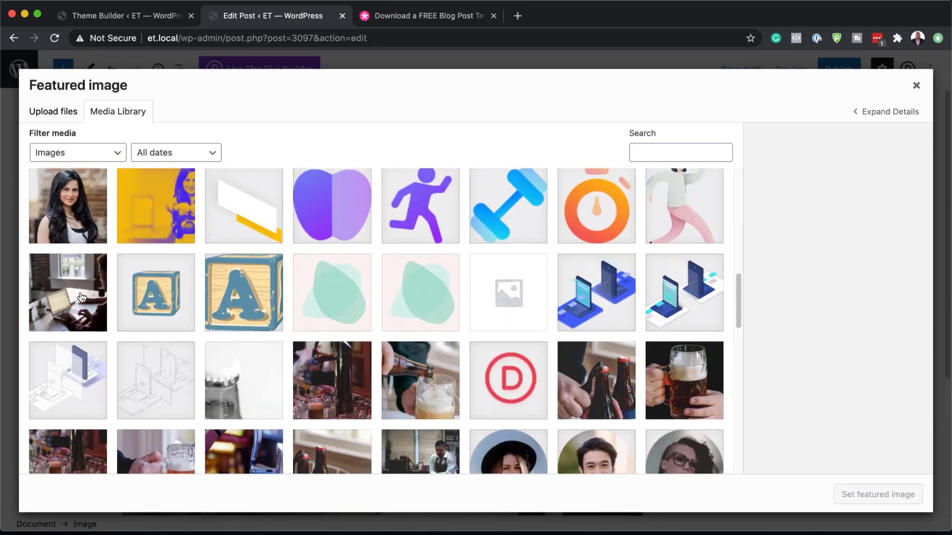
click(82, 298)
click(861, 493)
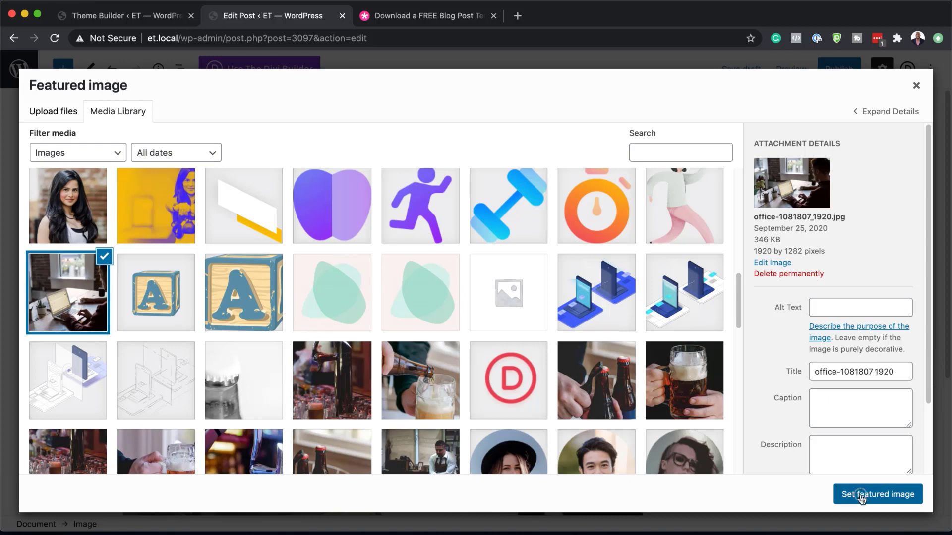
Step: Publish Post 1 and open the live post
click(842, 73)
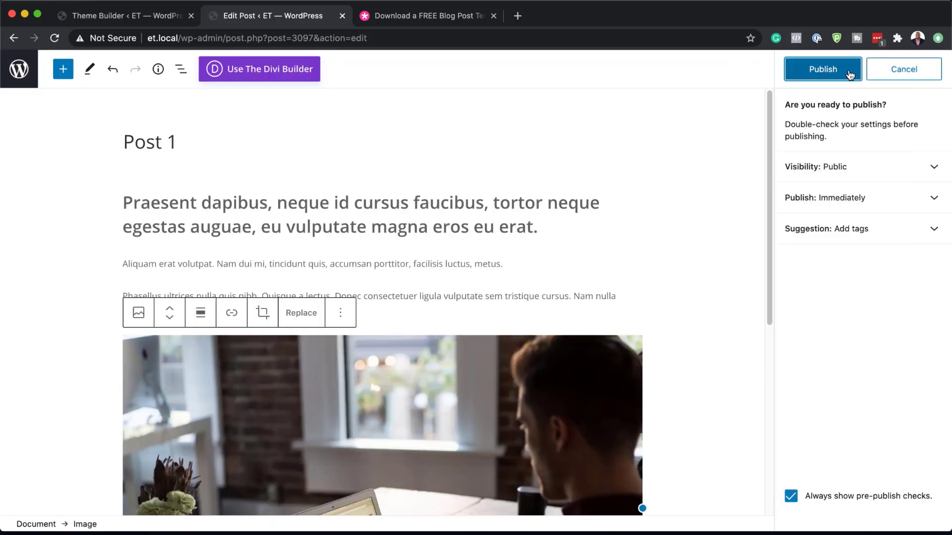
click(842, 74)
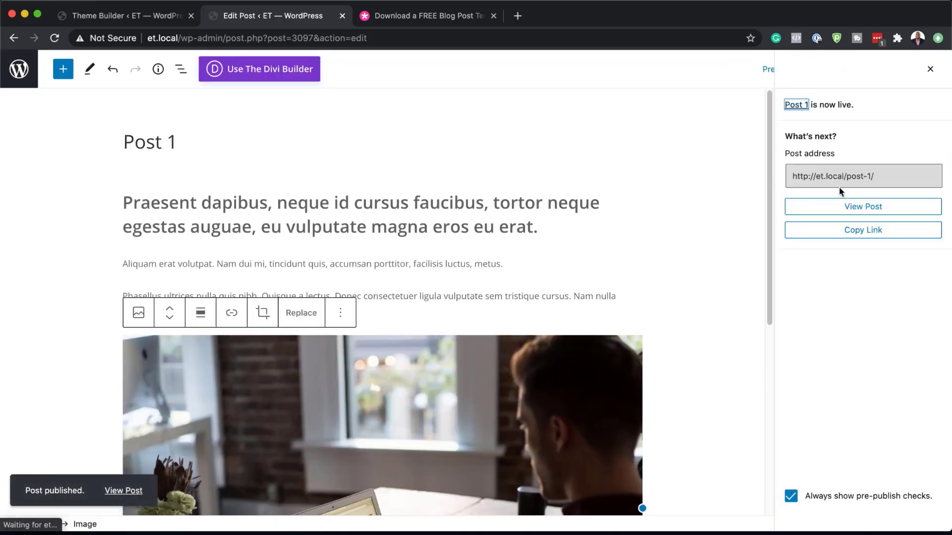
click(132, 493)
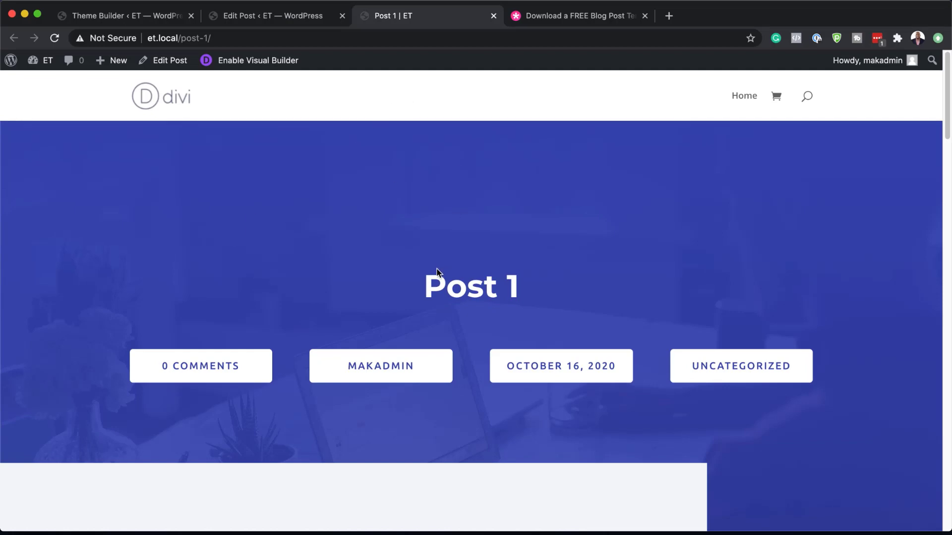
Step: Examine the published Post 1 with the imported template, from the title and post details down to the related posts and contact form
scroll(437, 272, down, 1)
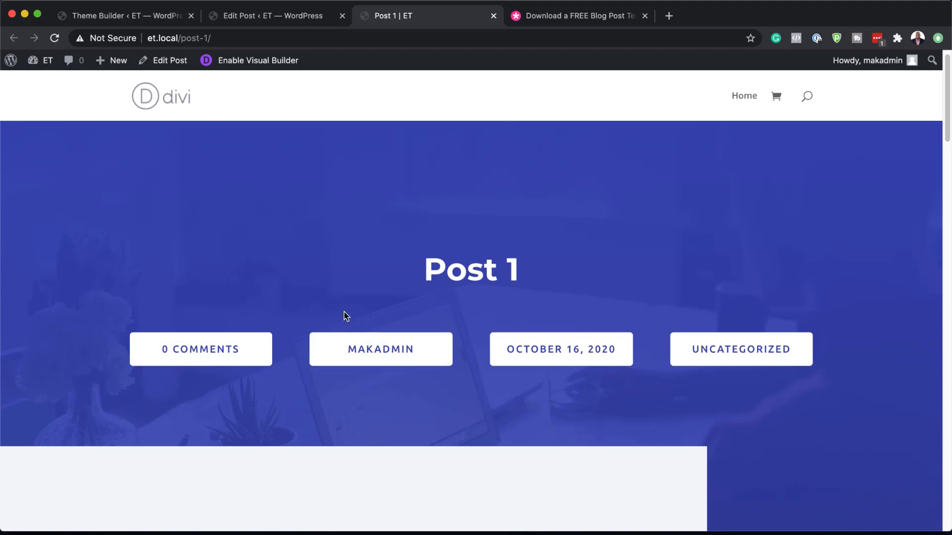
scroll(427, 355, down, 4)
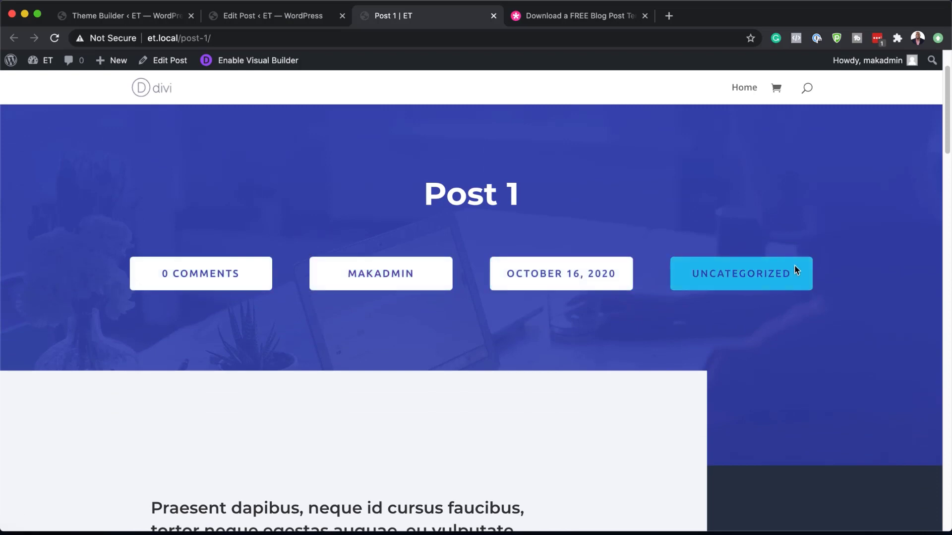
scroll(405, 396, down, 6)
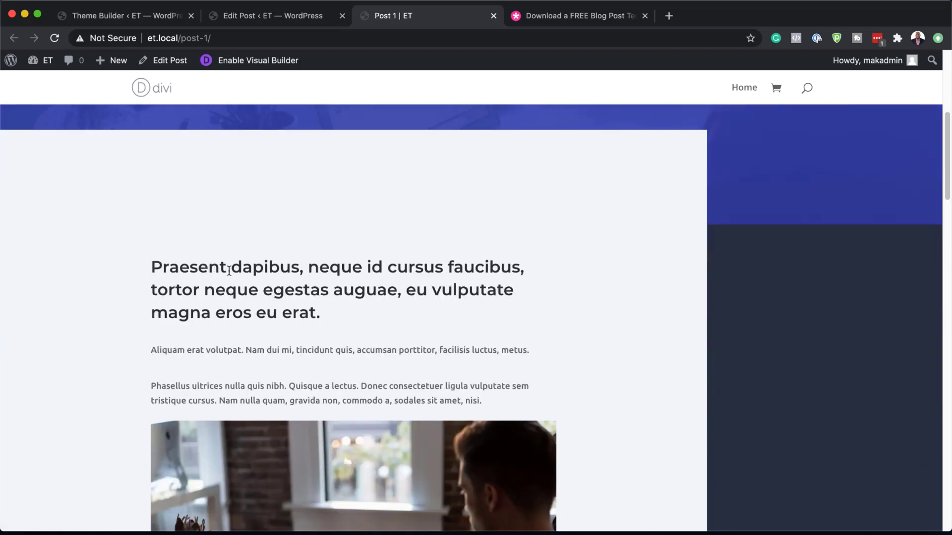
drag(153, 266, 329, 308)
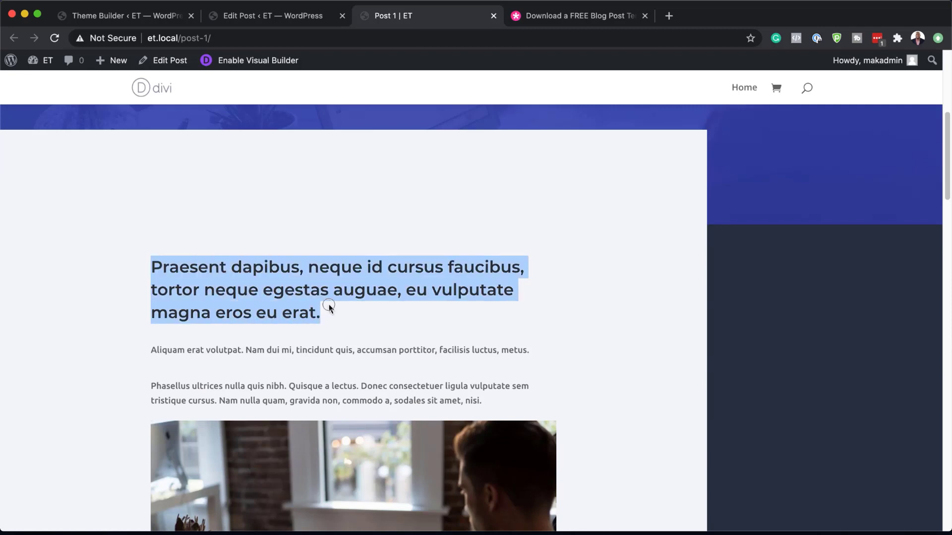
scroll(346, 324, down, 3)
scroll(429, 329, down, 2)
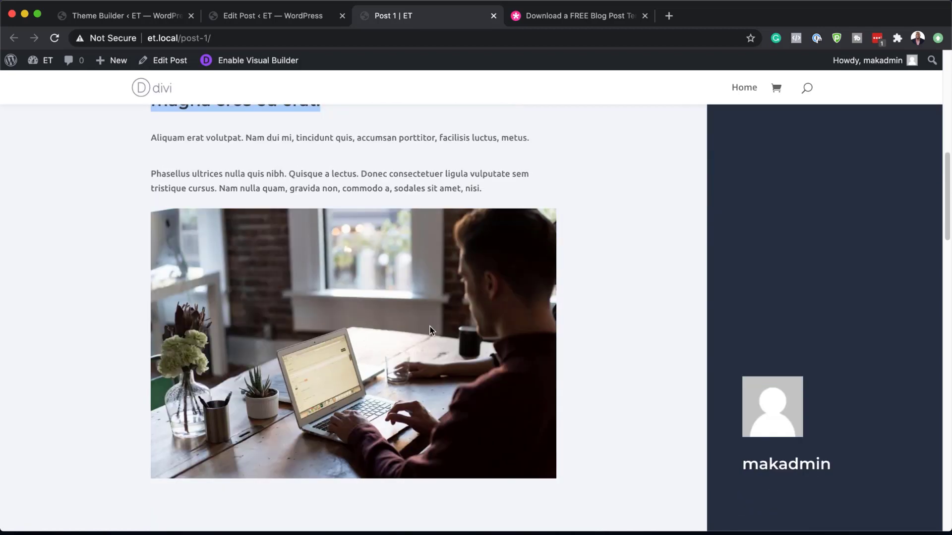
scroll(453, 350, down, 11)
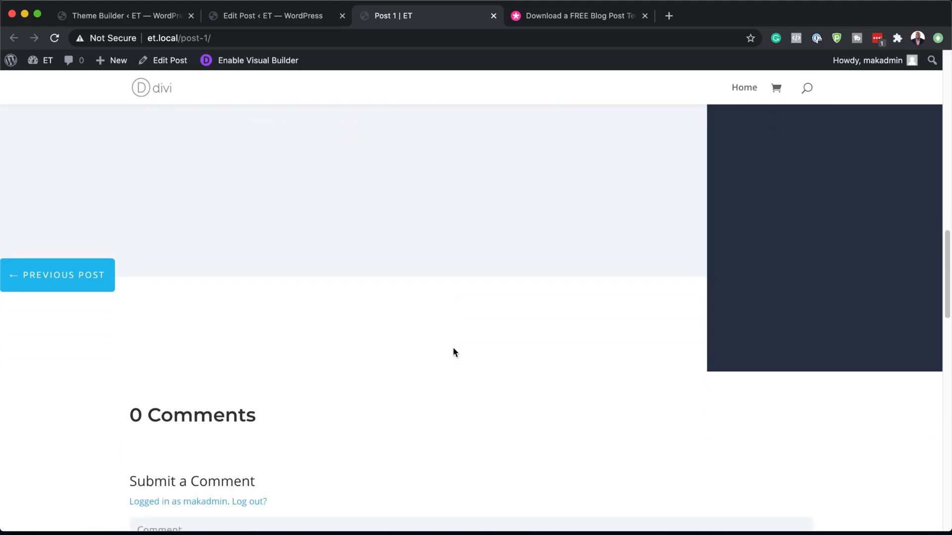
scroll(454, 349, down, 2)
scroll(438, 351, down, 7)
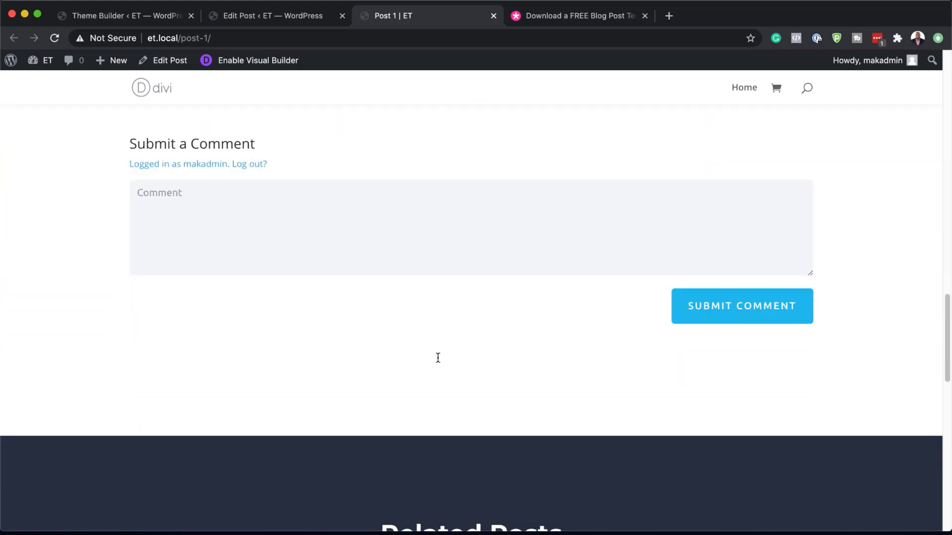
scroll(439, 357, down, 4)
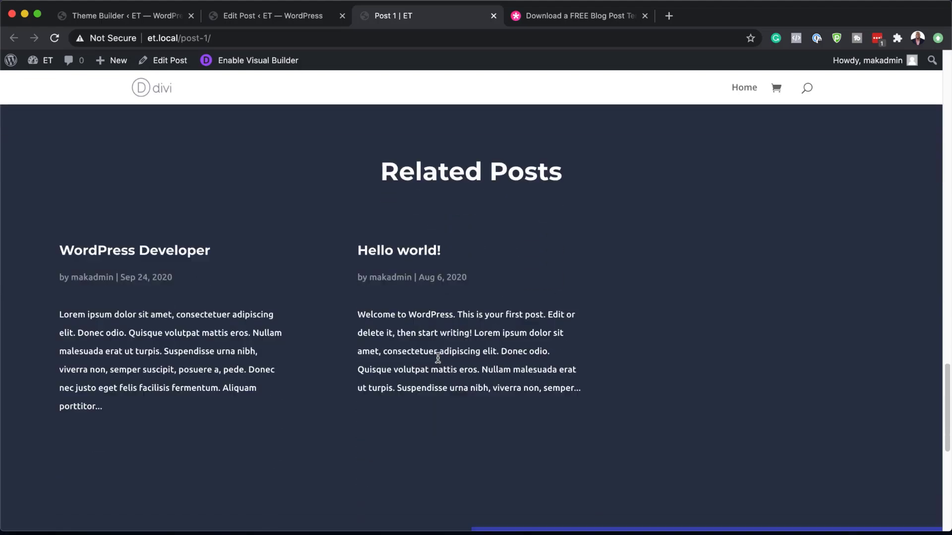
scroll(460, 361, down, 8)
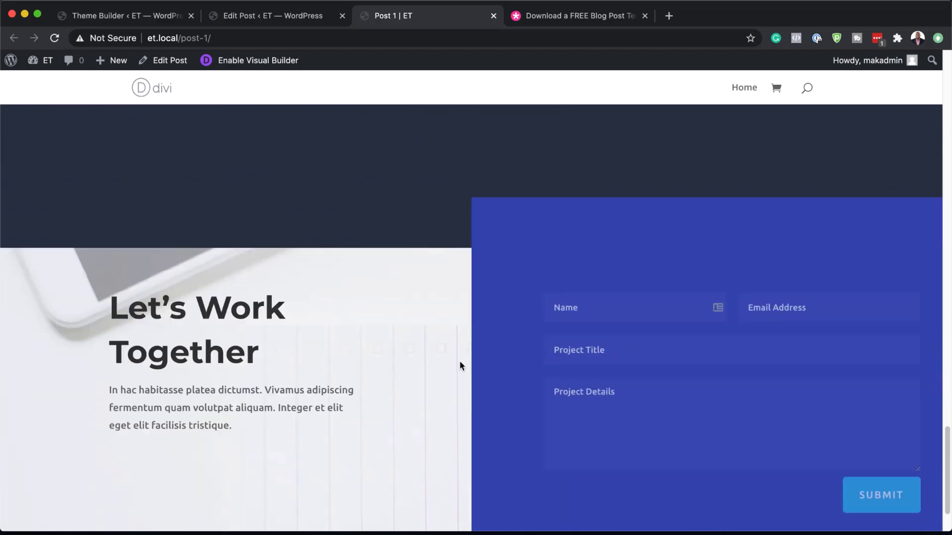
scroll(461, 362, down, 1)
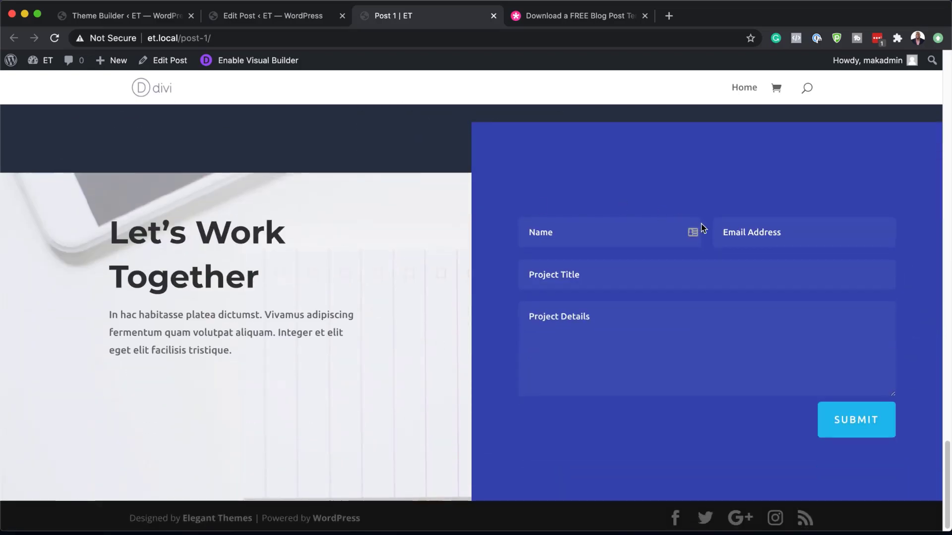
scroll(431, 353, down, 1)
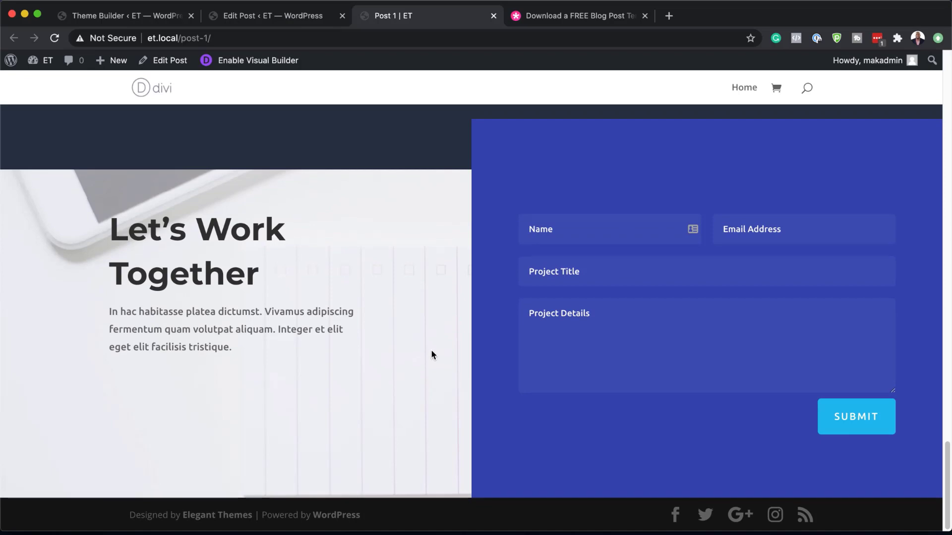
scroll(431, 349, up, 10)
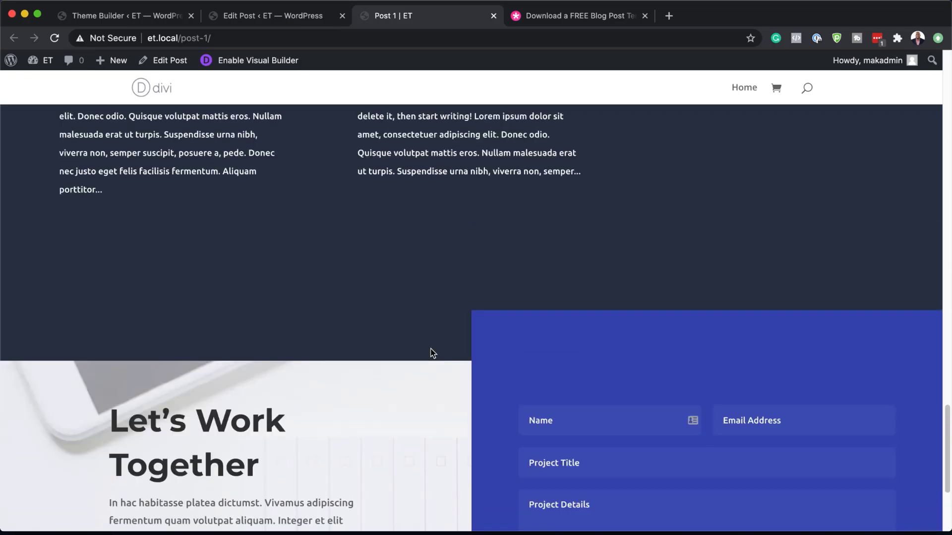
scroll(431, 349, up, 10)
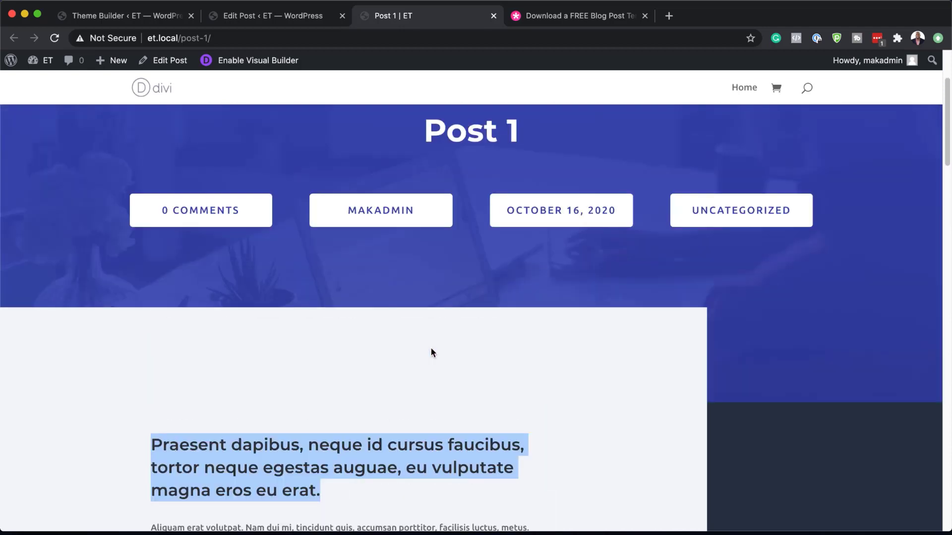
Step: Go to the previous post from Post 1 and examine its template layout down to the related posts
scroll(430, 349, down, 5)
scroll(430, 351, down, 6)
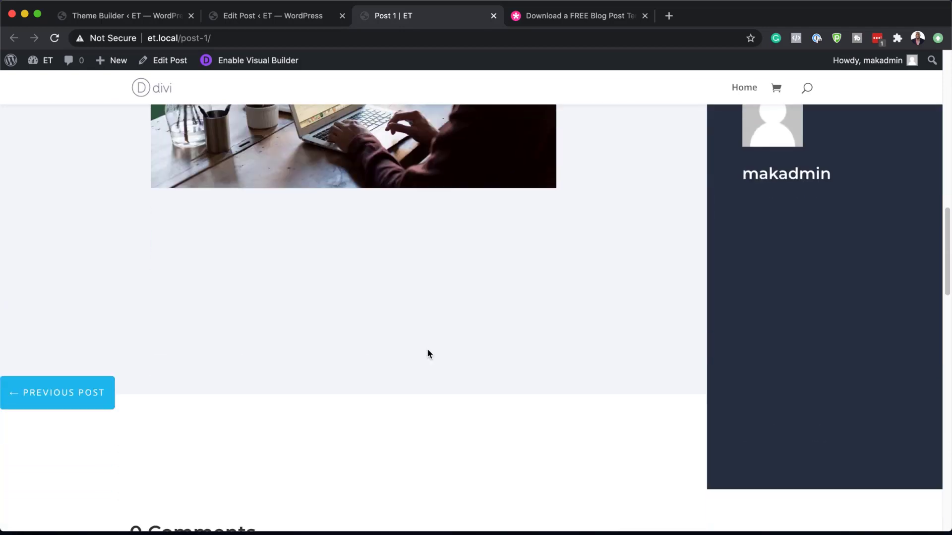
click(77, 395)
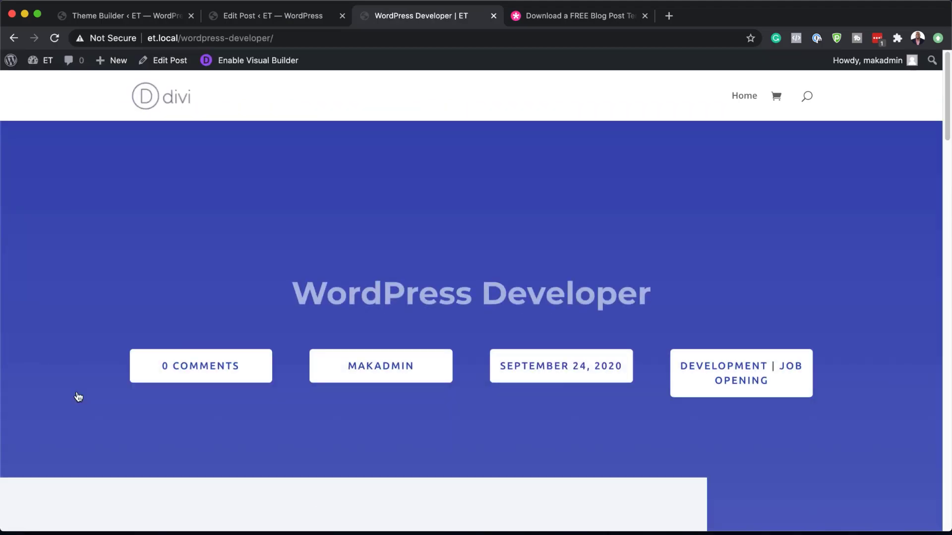
scroll(78, 396, down, 5)
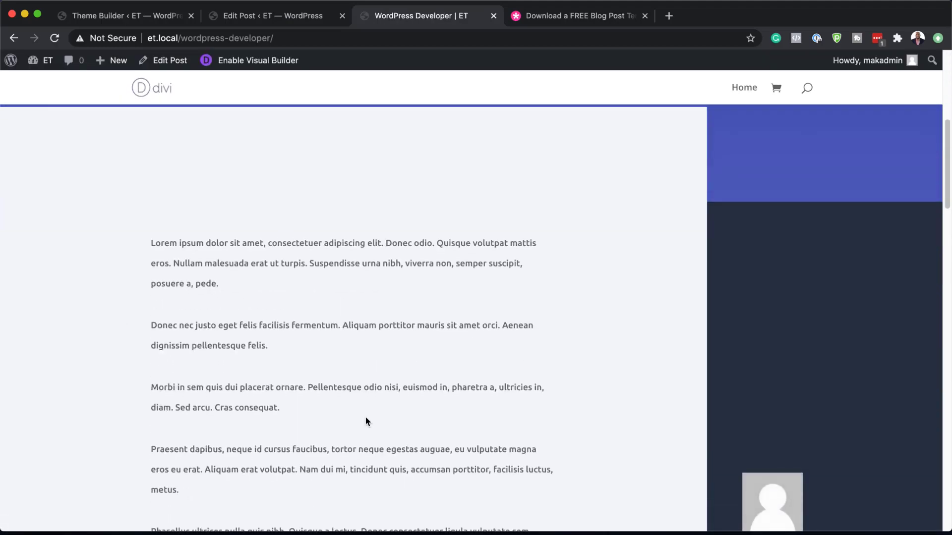
scroll(367, 421, down, 4)
scroll(366, 421, up, 10)
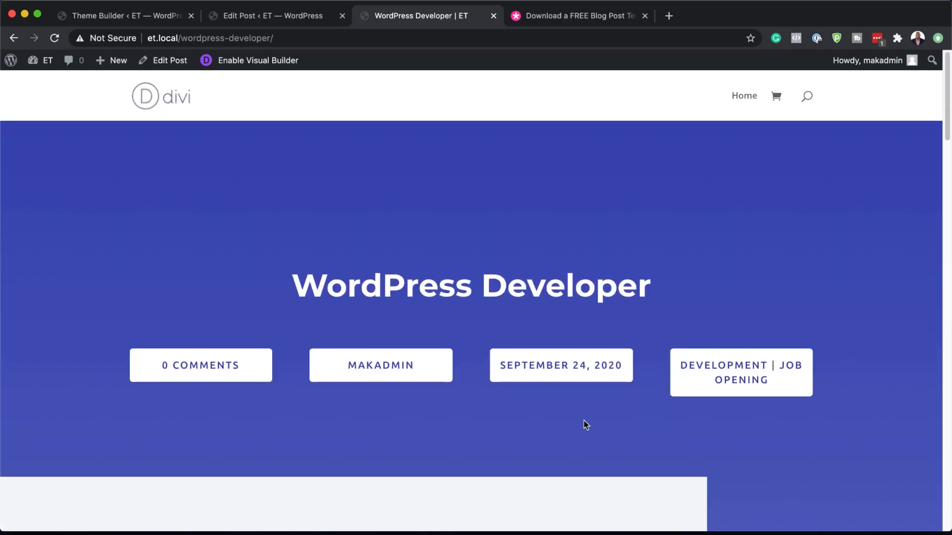
scroll(585, 424, down, 5)
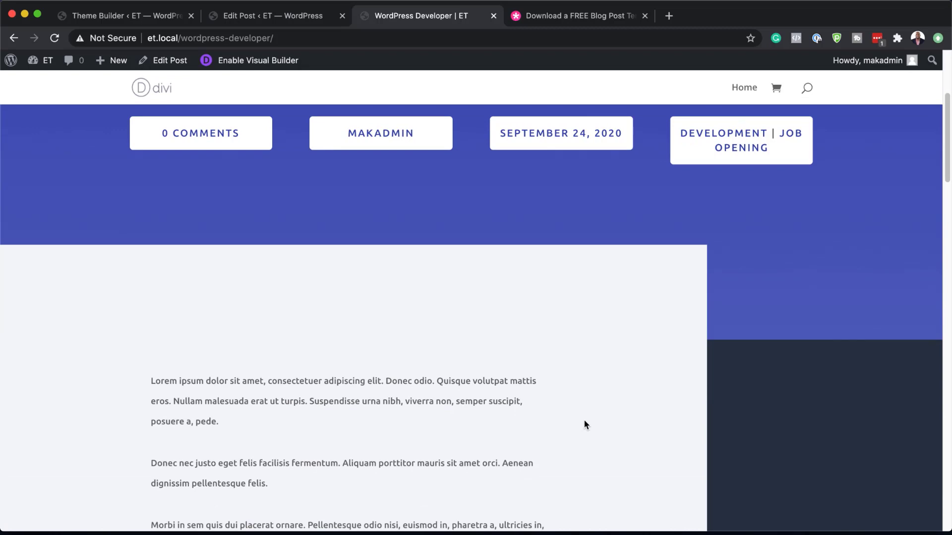
scroll(585, 424, down, 6)
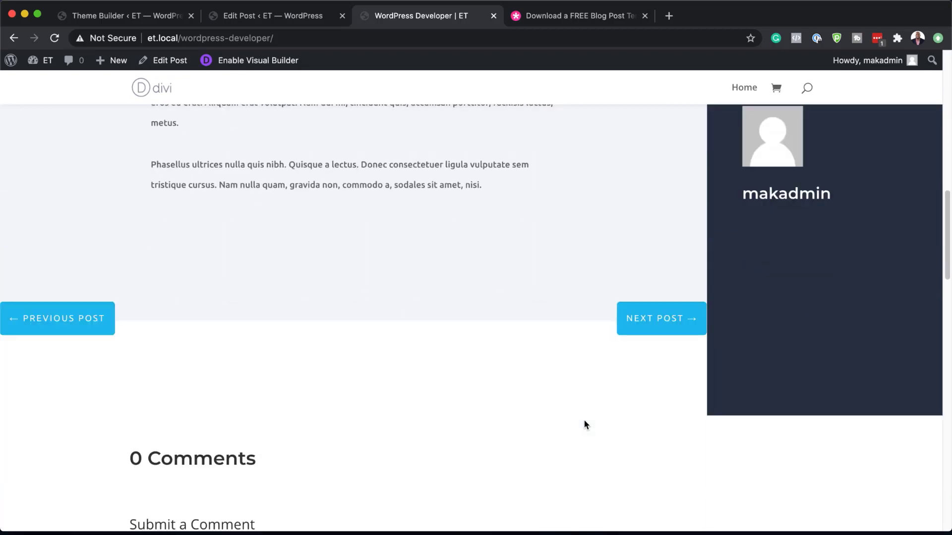
scroll(584, 420, down, 6)
scroll(584, 421, down, 5)
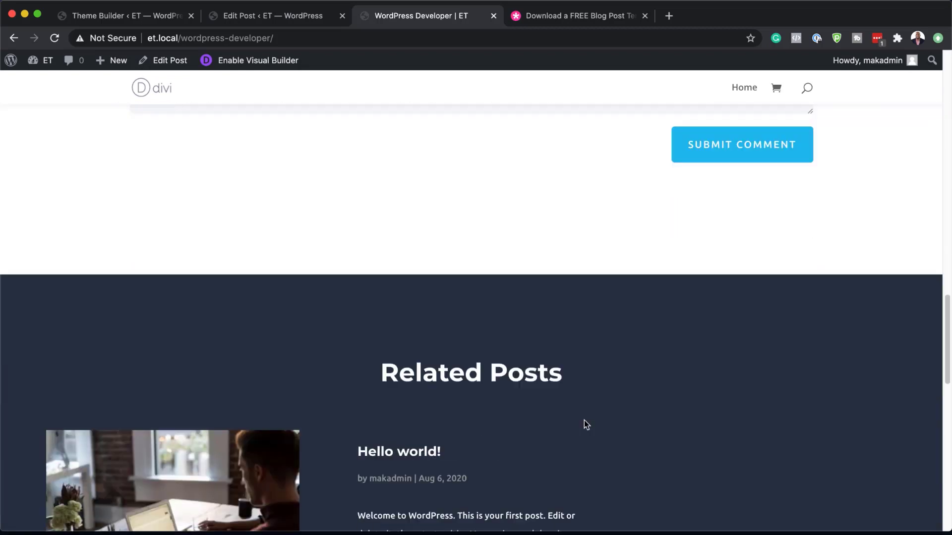
scroll(584, 421, down, 5)
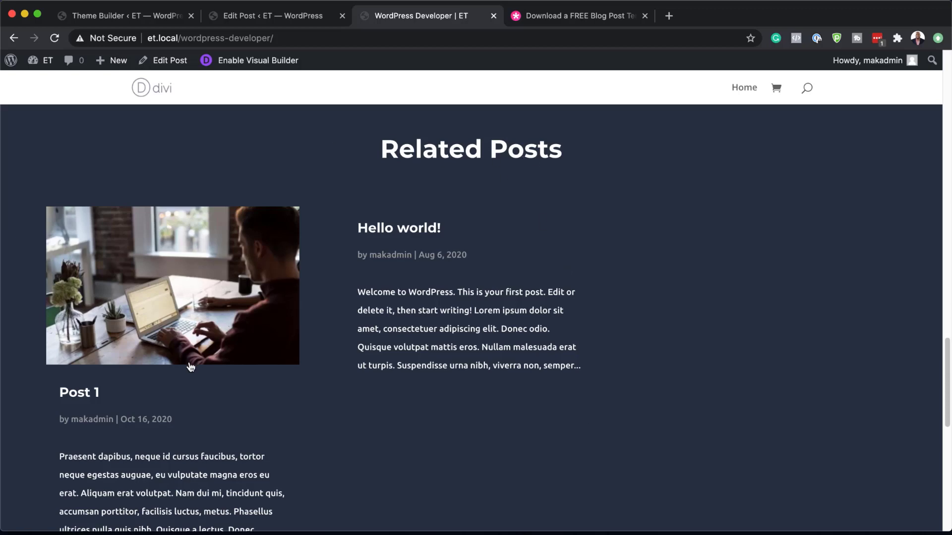
scroll(188, 365, down, 2)
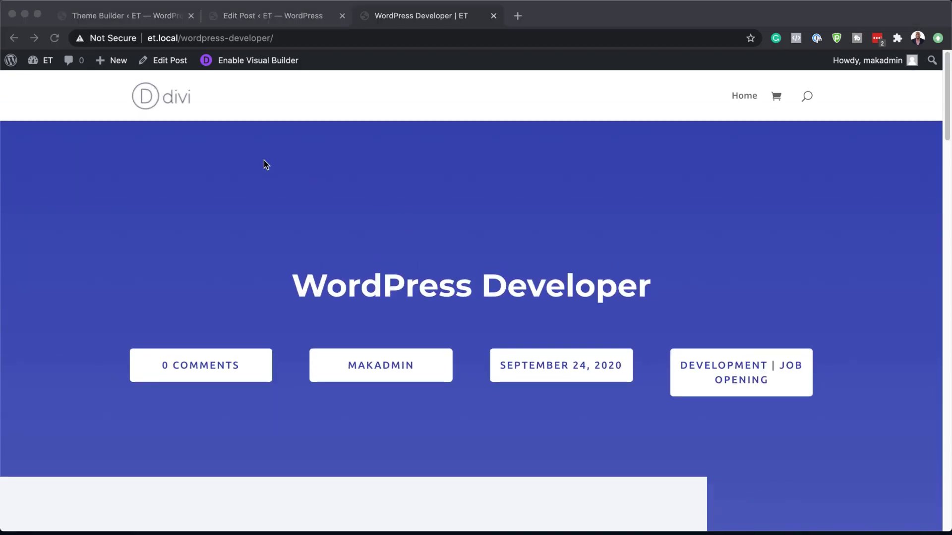
Step: Return to the Divi Theme Builder and open the custom body of the All Posts template for editing
click(150, 20)
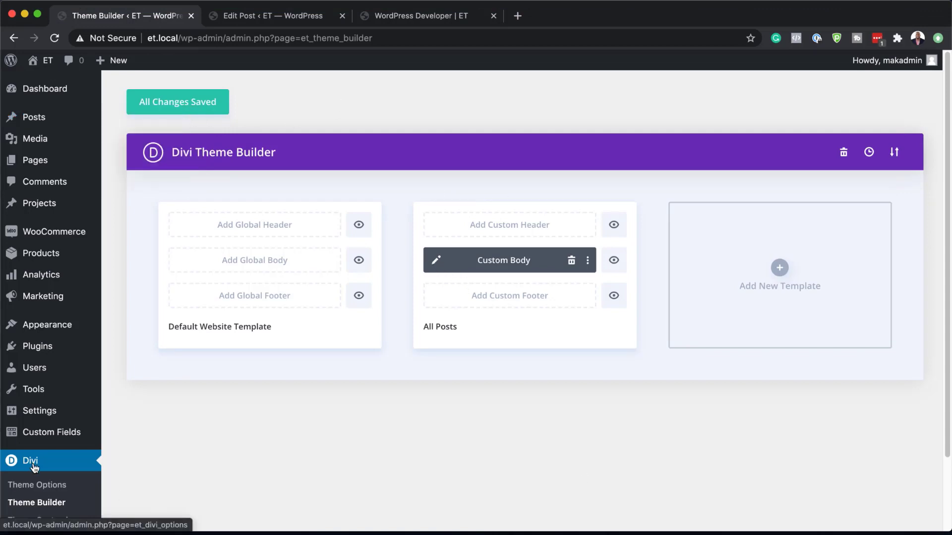
click(435, 263)
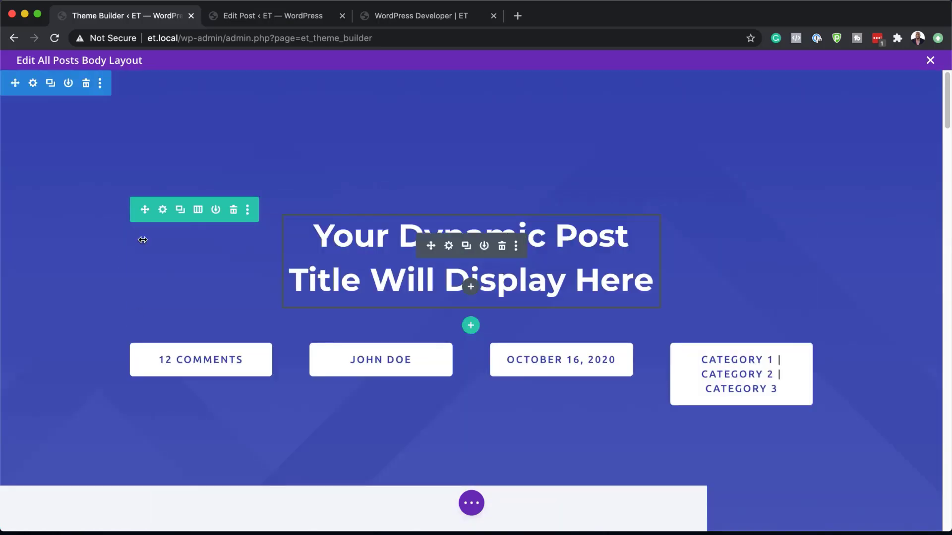
Step: Set the heading font of the dynamic post title text module to Poppins
click(449, 246)
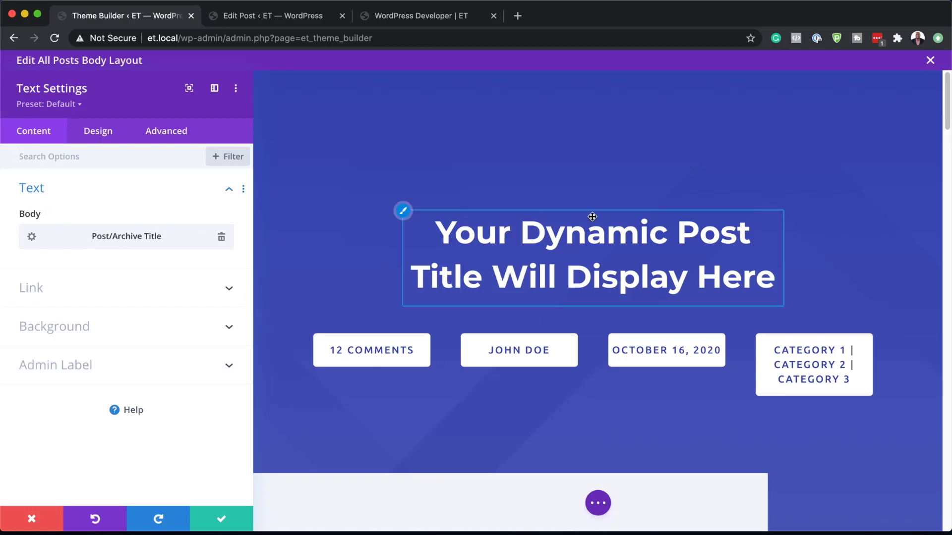
click(98, 137)
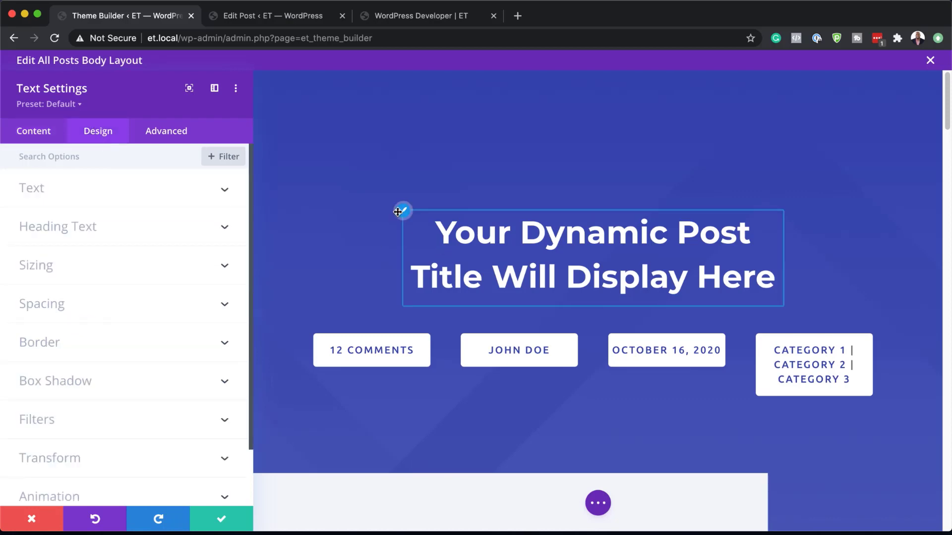
click(403, 212)
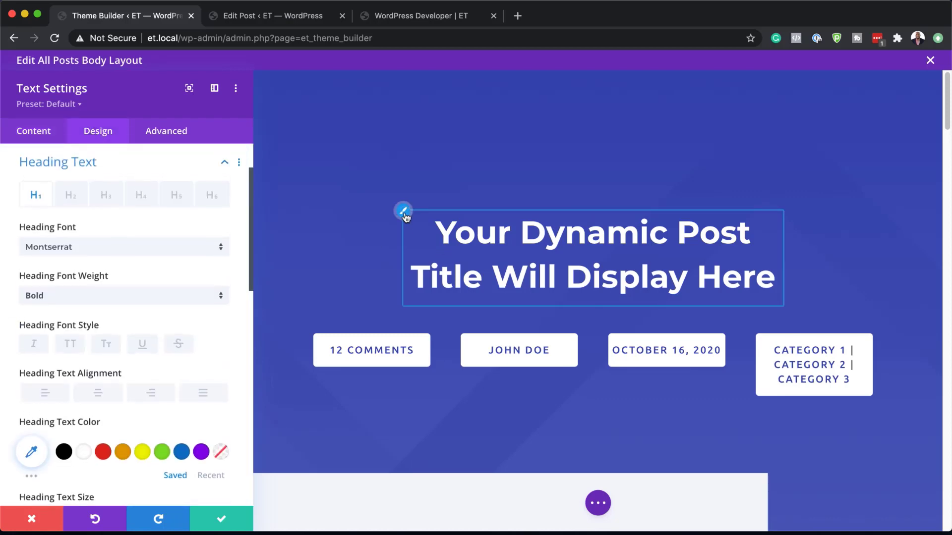
click(110, 252)
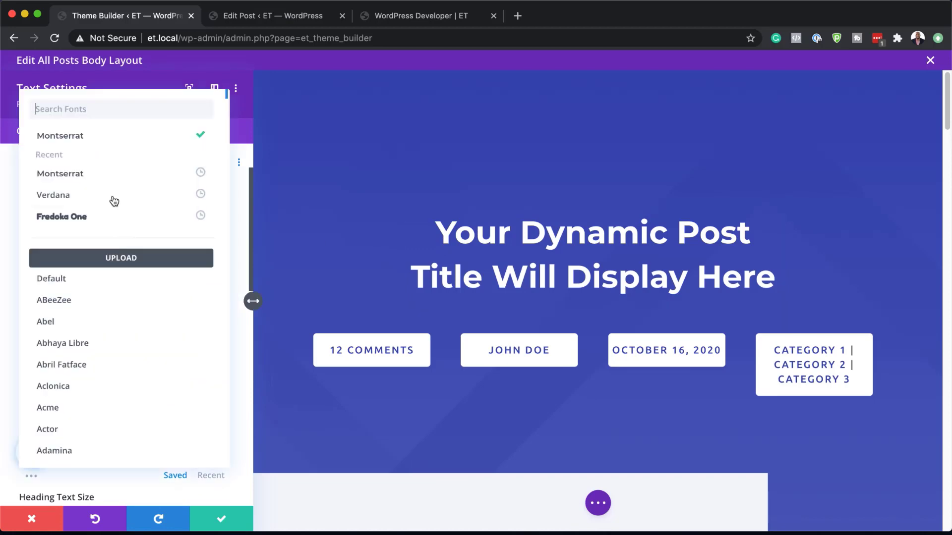
click(122, 113)
text(popp)
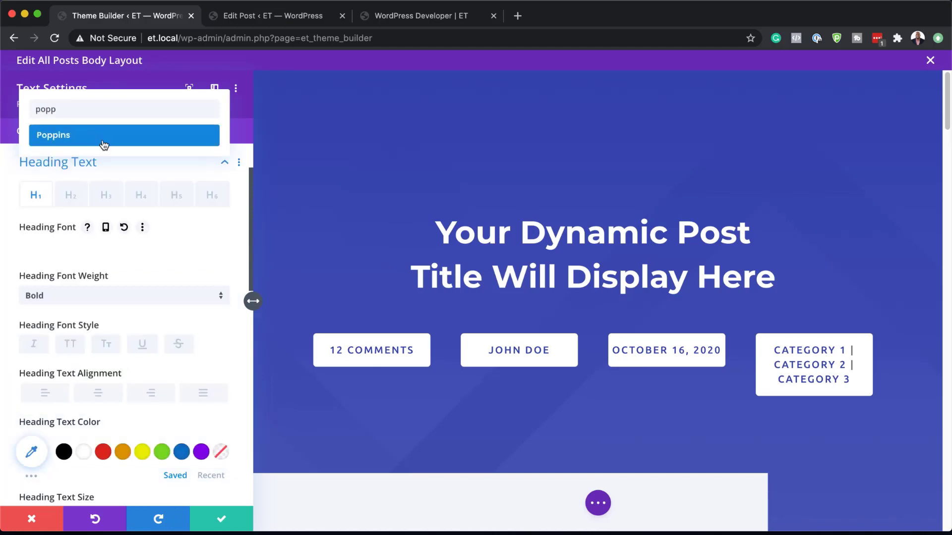
click(104, 143)
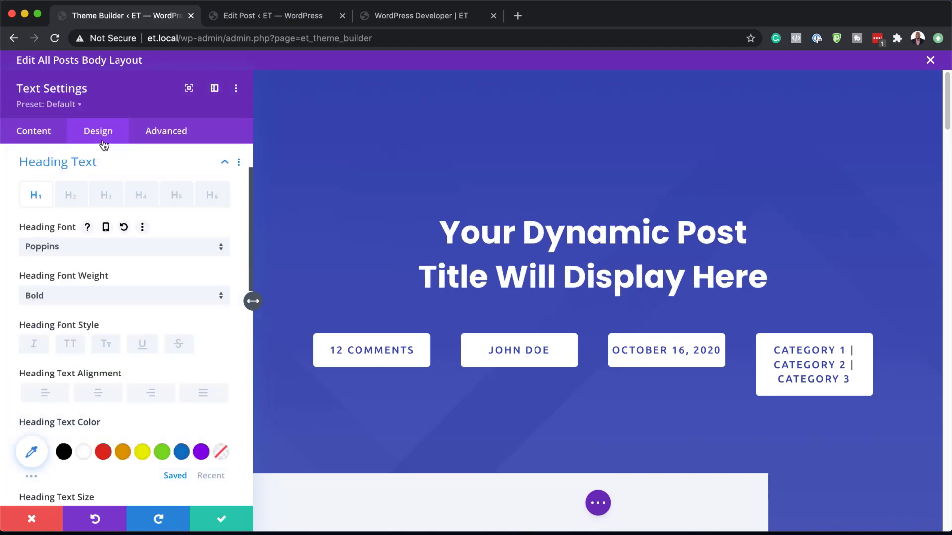
Step: Try left alignment and uppercase styling on the title heading, returning it to centre alignment and normal case
click(45, 394)
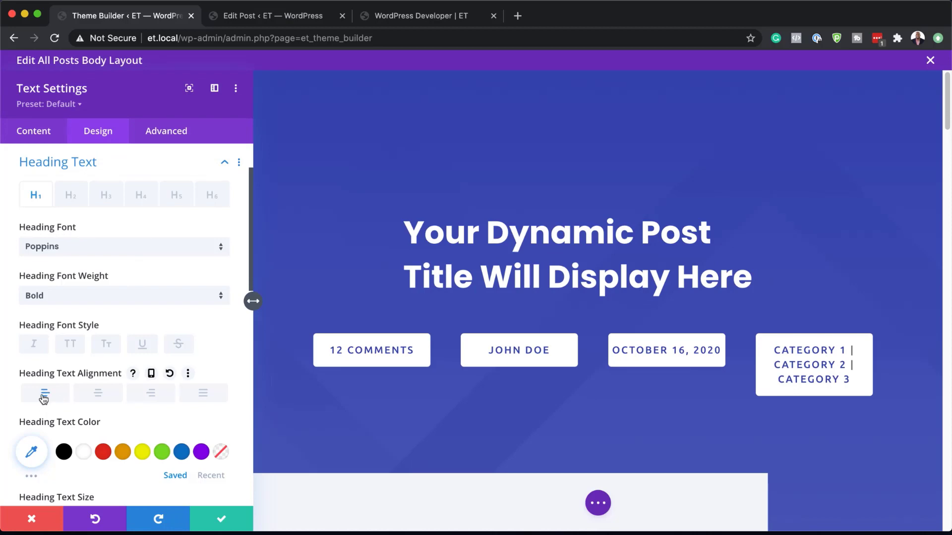
click(99, 394)
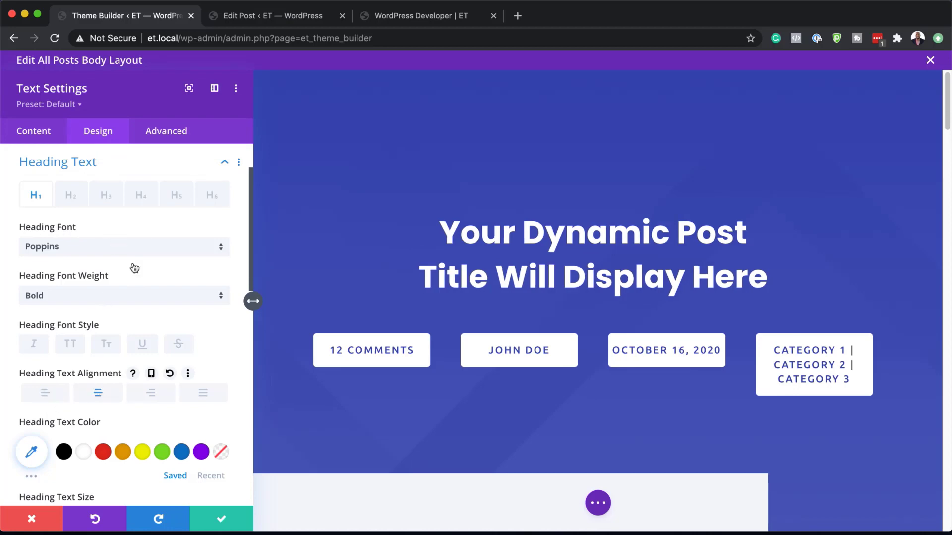
click(71, 347)
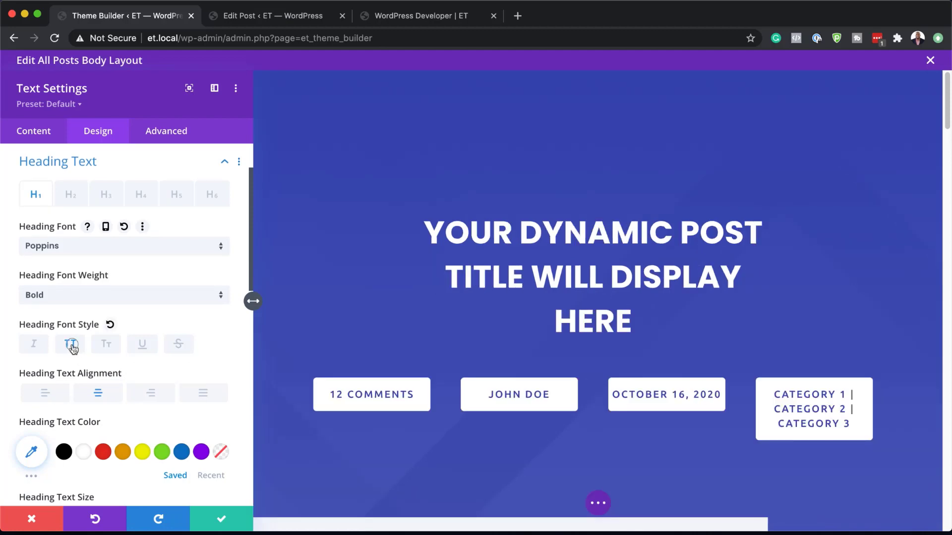
click(72, 350)
Step: Try orange and yellow on the title heading, settle on white (#ffffff), and save the text settings
scroll(124, 367, down, 3)
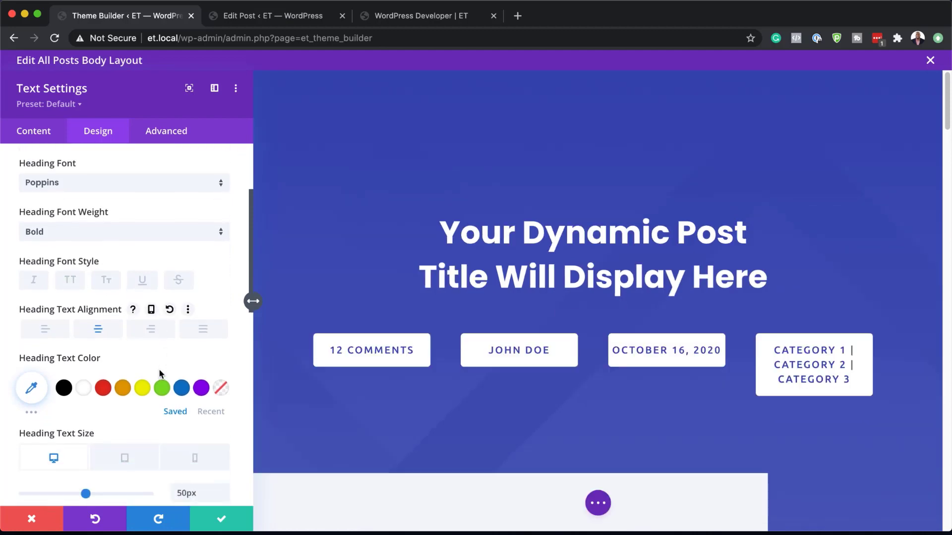
click(123, 388)
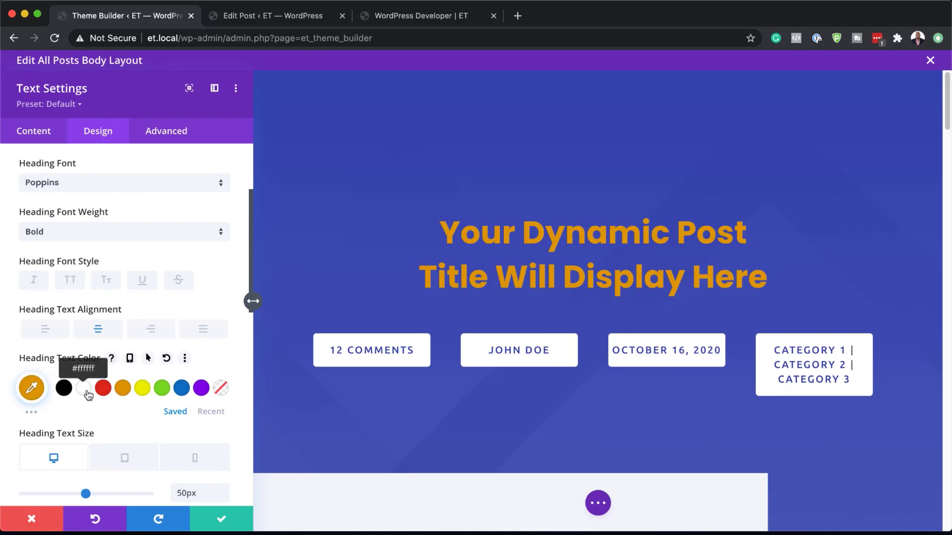
click(143, 391)
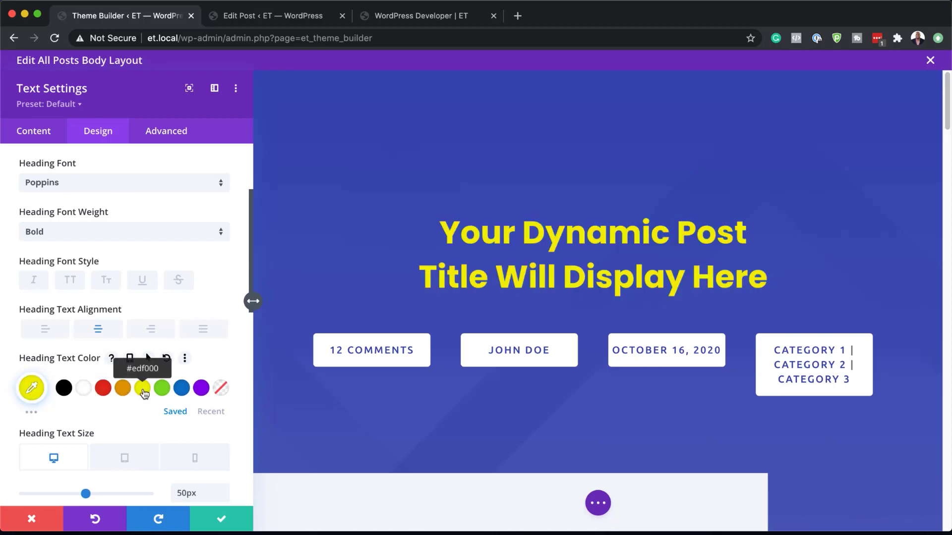
click(84, 389)
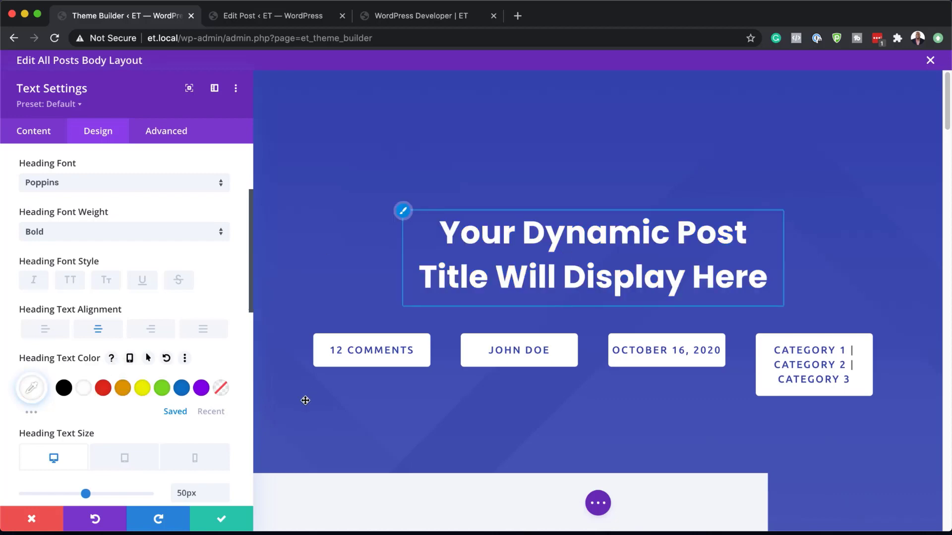
click(222, 520)
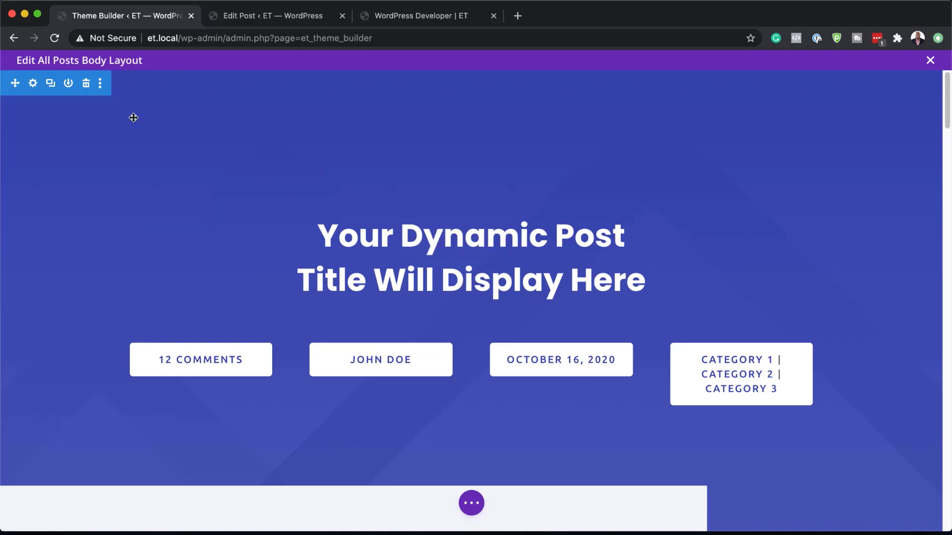
Step: Set the second background gradient colour of the title section to rgba(54,68,175,0.81) and save the section settings
click(33, 84)
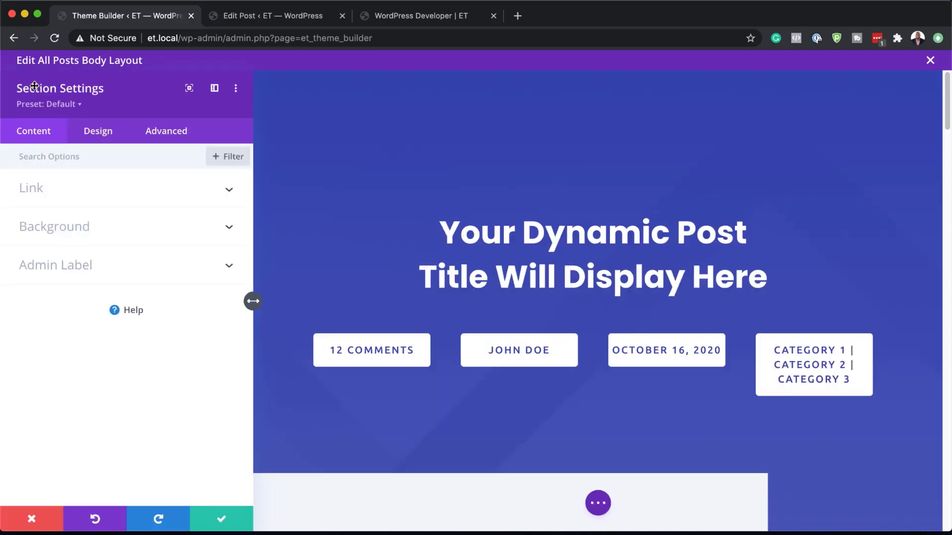
click(44, 227)
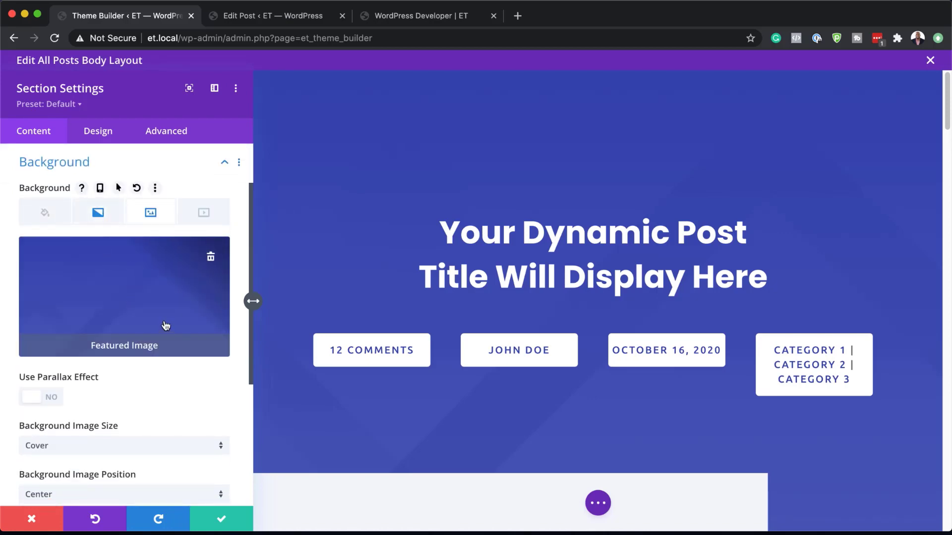
click(98, 212)
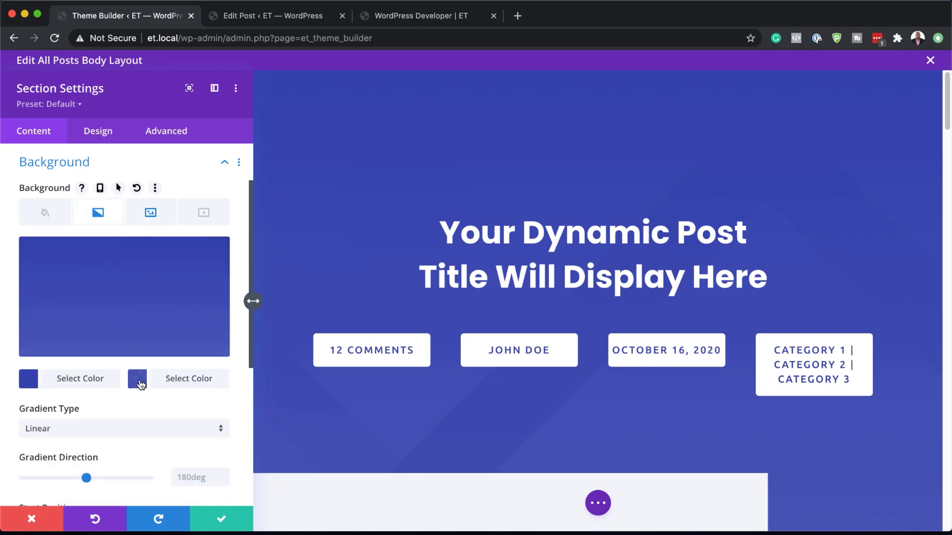
click(30, 383)
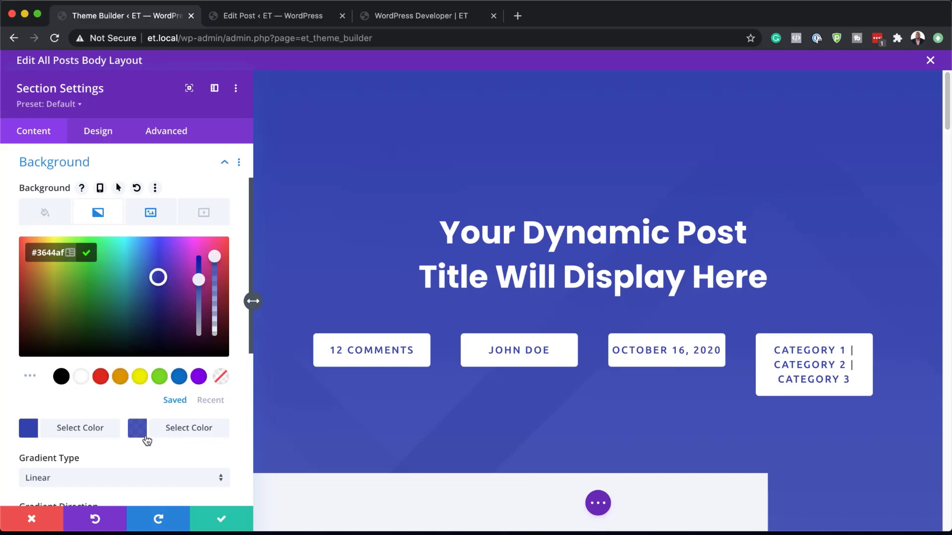
drag(214, 256, 215, 283)
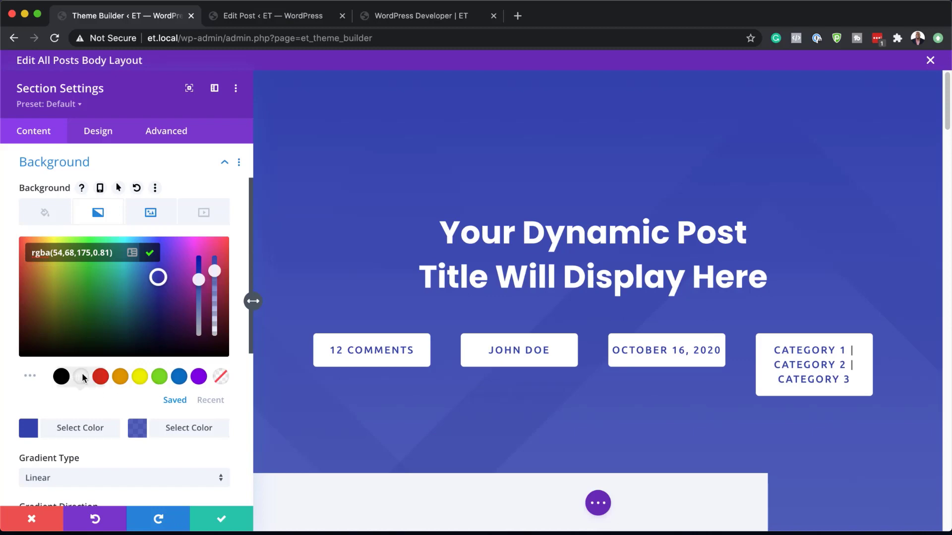
click(98, 214)
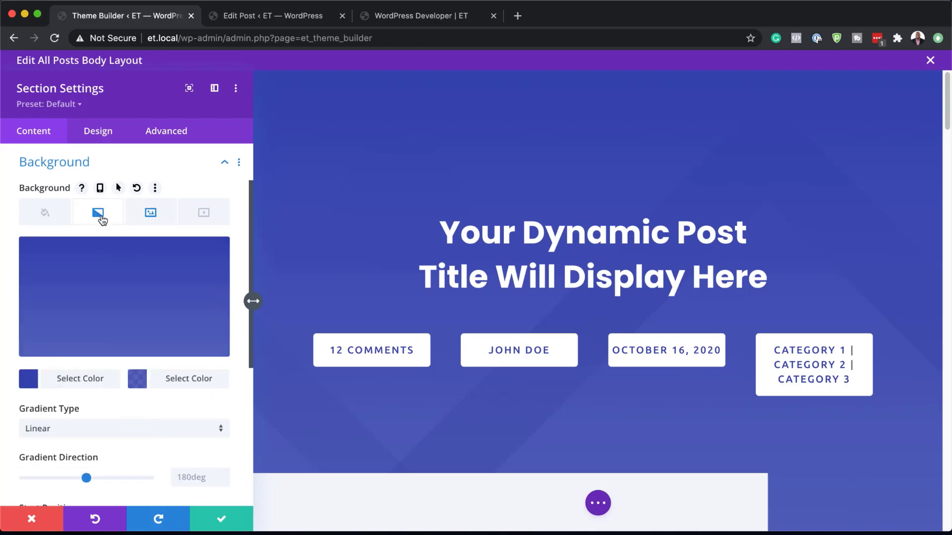
click(151, 214)
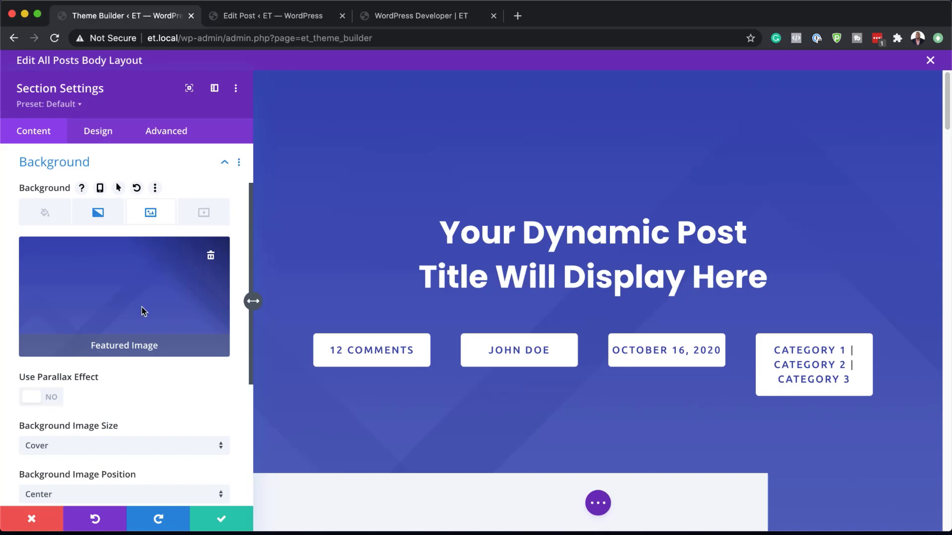
click(227, 520)
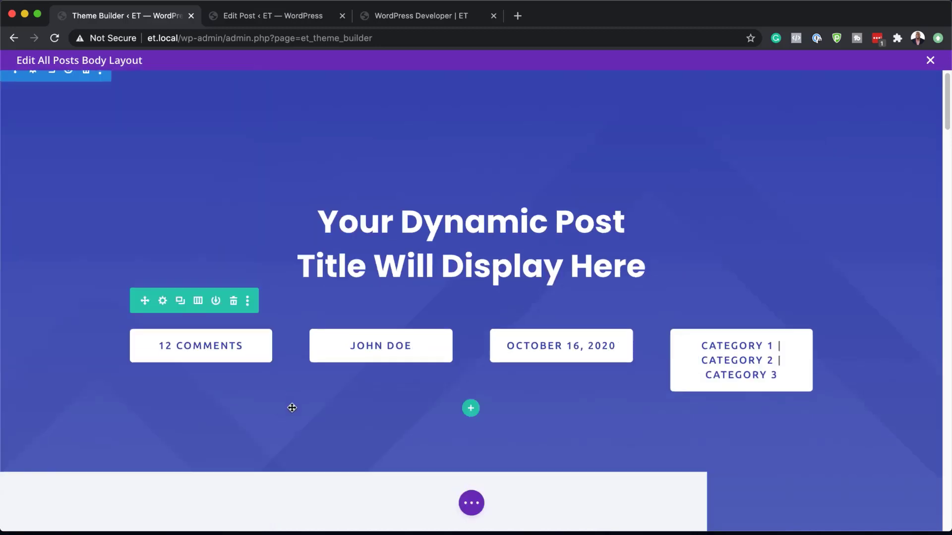
Step: Open the Post Content module's settings and set its Heading 1 font to Poppins
scroll(293, 396, down, 8)
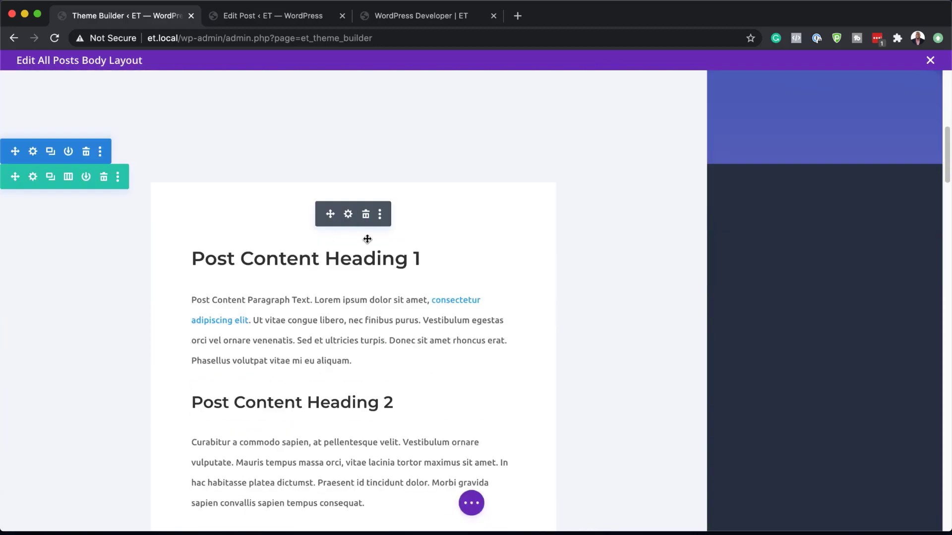
click(349, 216)
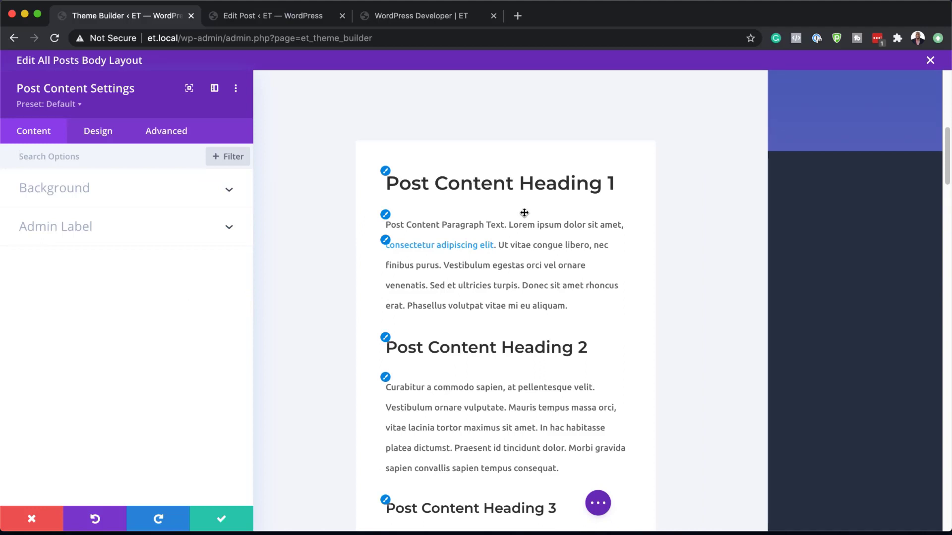
click(386, 172)
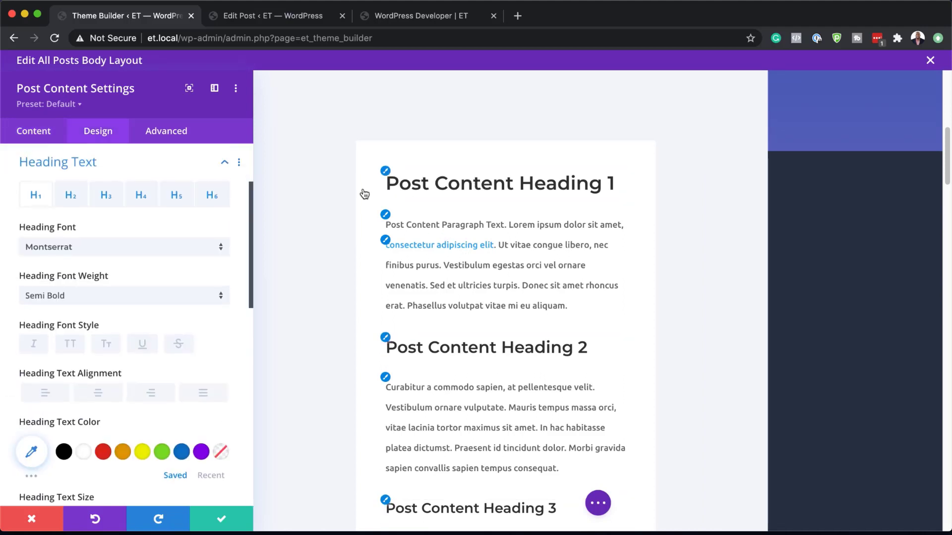
click(121, 251)
click(97, 176)
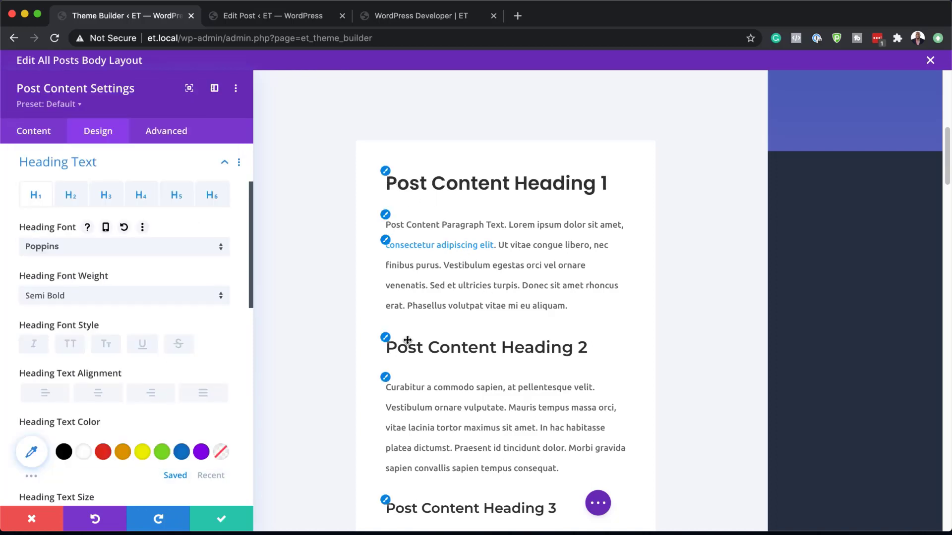
Step: Set the Heading 2 and Heading 3 fonts of the post content to Poppins
click(384, 339)
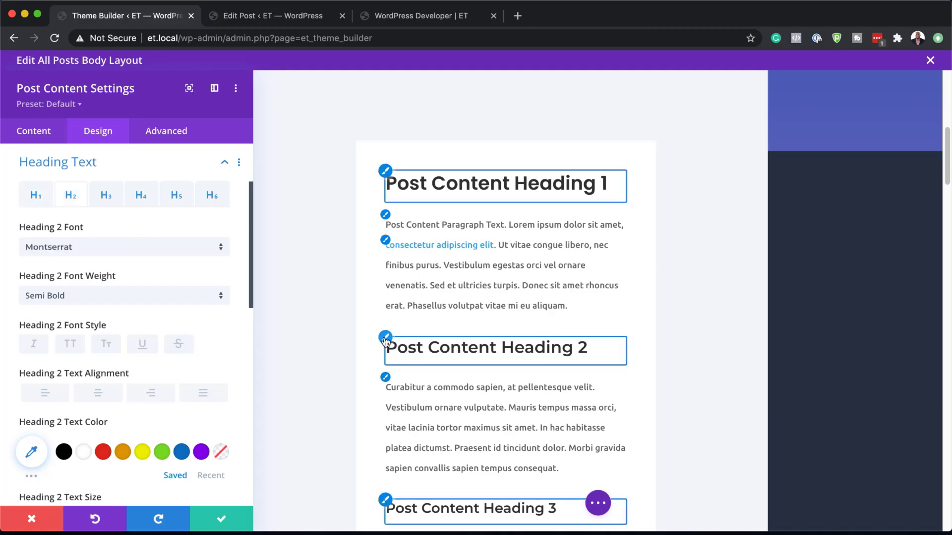
click(183, 252)
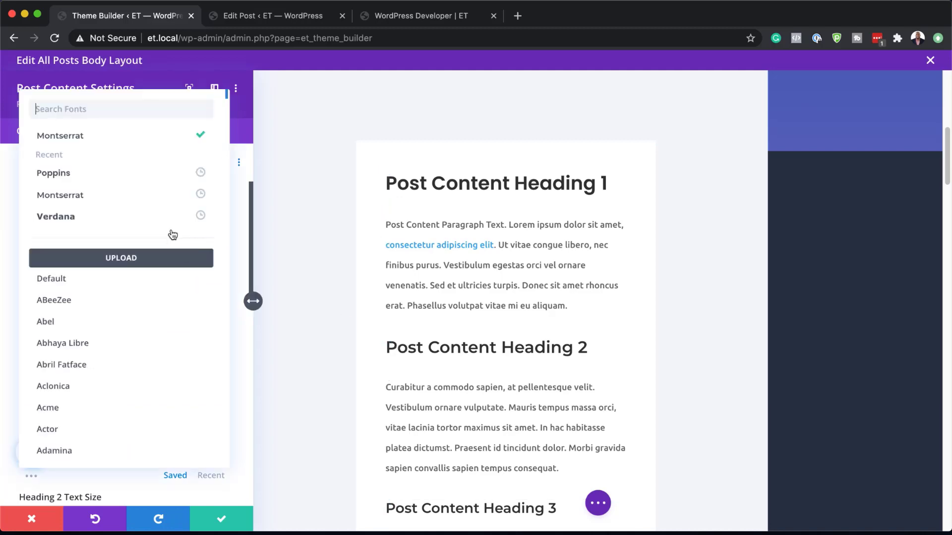
click(94, 174)
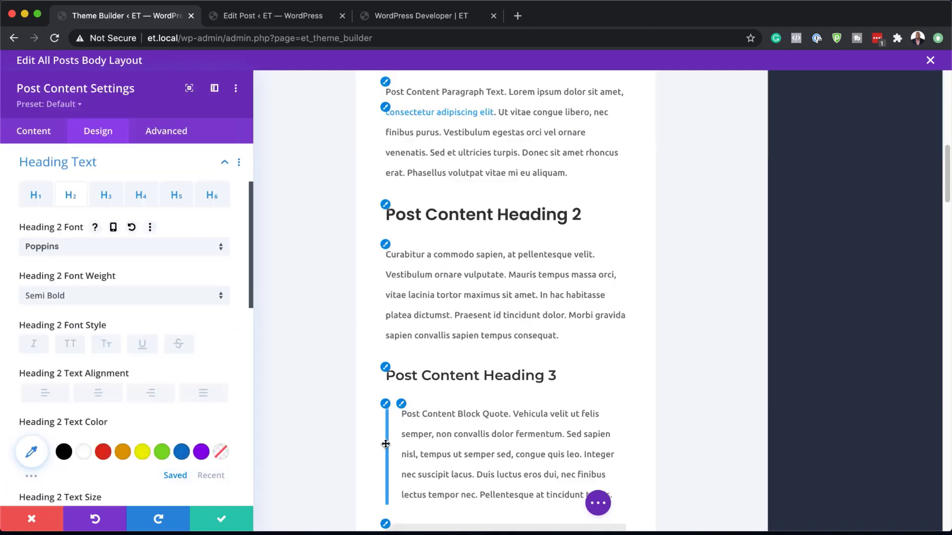
click(386, 370)
click(142, 251)
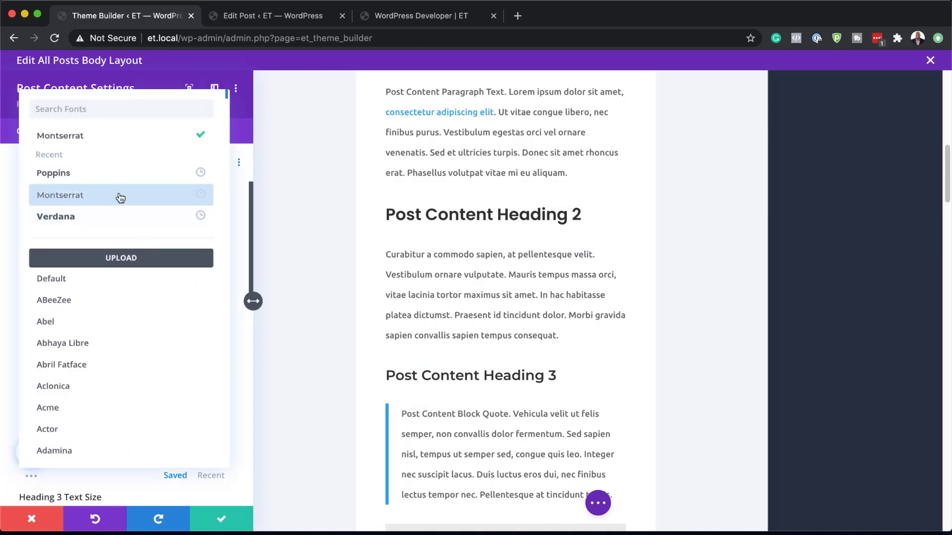
click(117, 174)
Step: Set the Heading 4 font of the post content to Poppins
scroll(351, 446, down, 2)
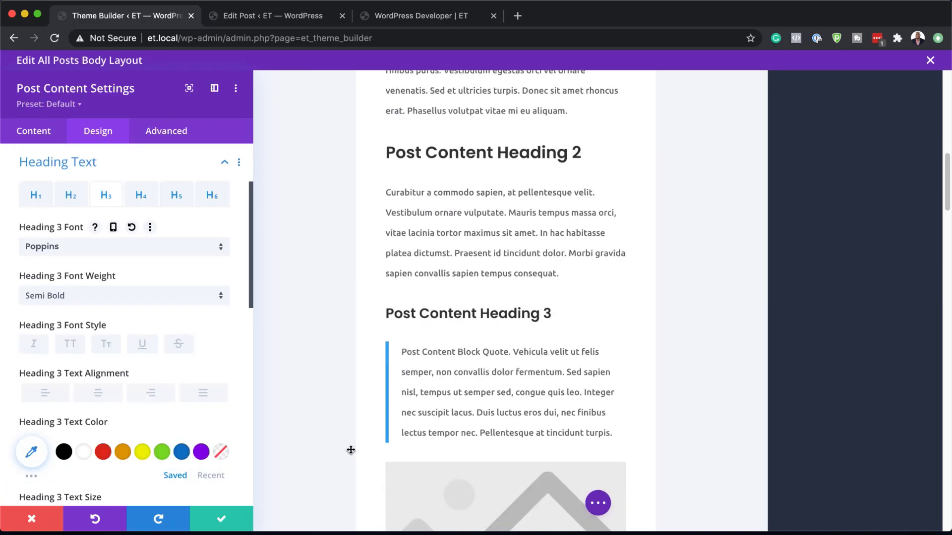
scroll(351, 451, down, 4)
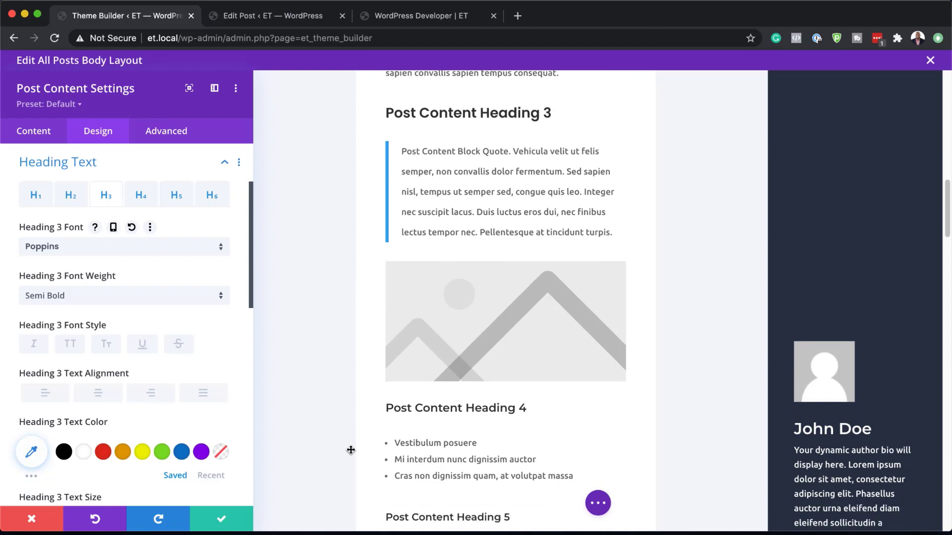
click(386, 400)
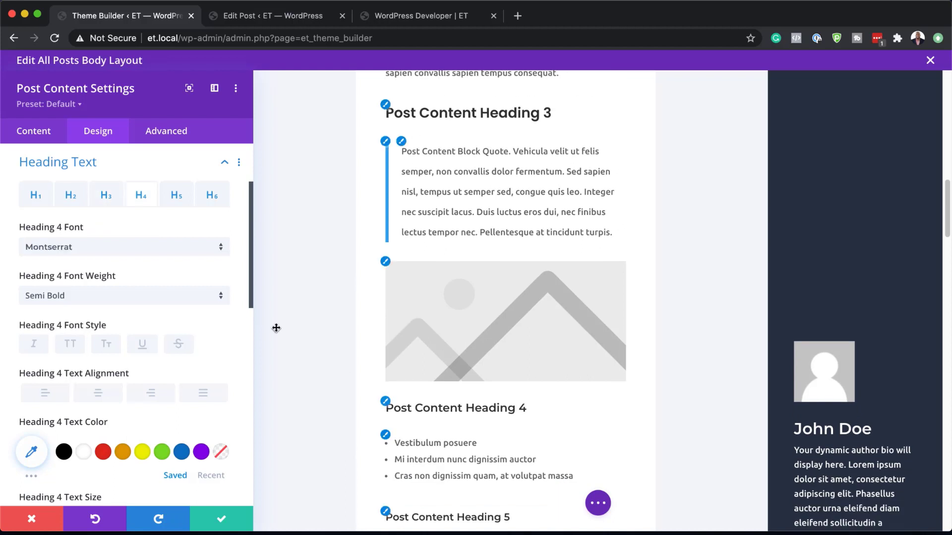
click(123, 246)
click(101, 171)
Step: Set the Heading 5 font of the post content to Poppins
scroll(385, 447, down, 1)
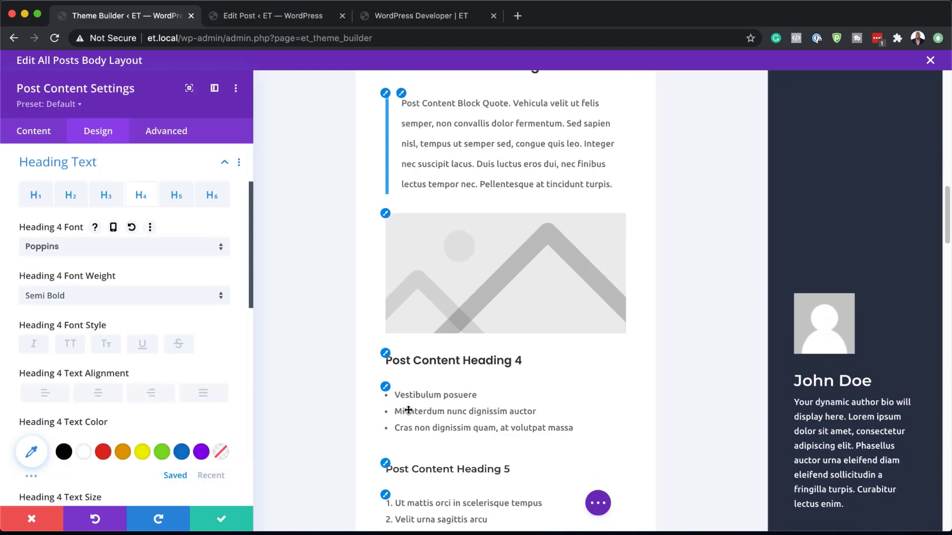
click(386, 455)
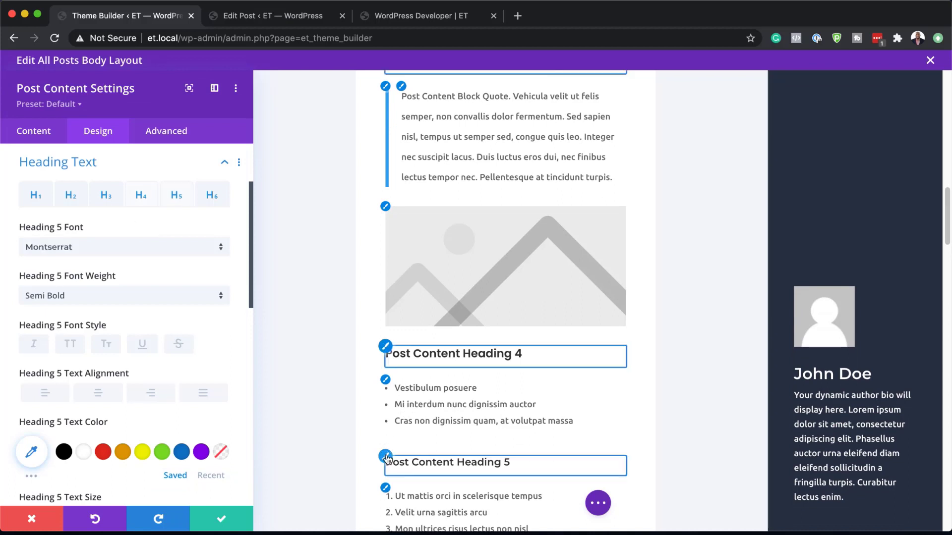
click(105, 250)
click(102, 178)
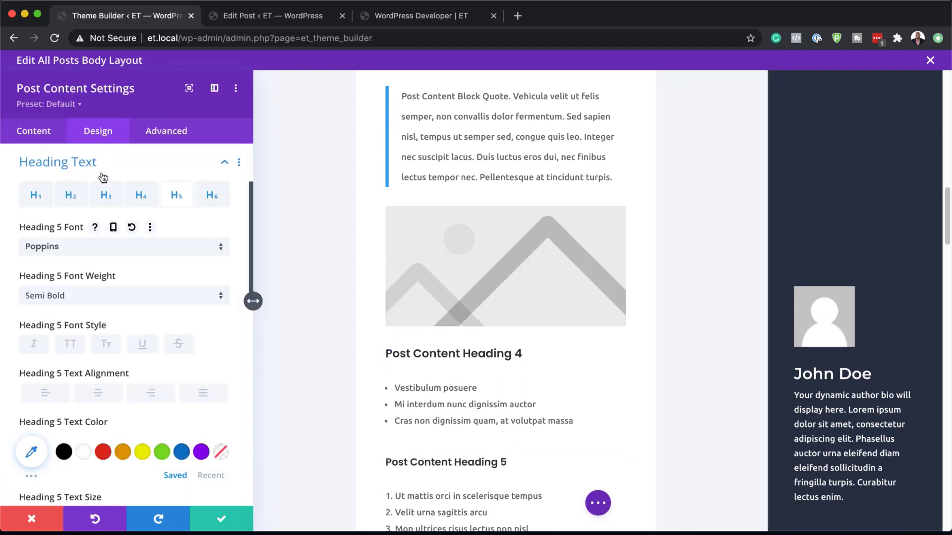
Step: Set the post content's paragraph text size to 16px and save the module settings
scroll(465, 432, up, 6)
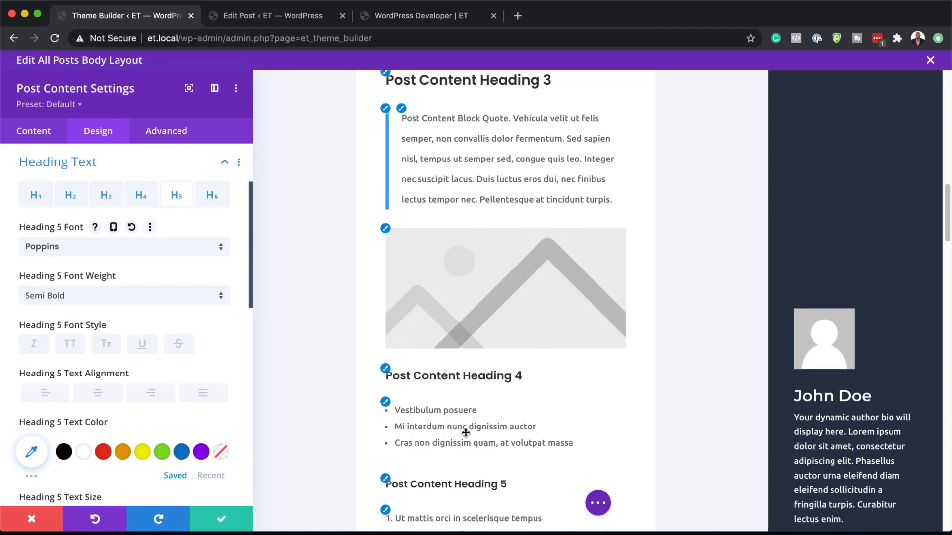
scroll(466, 357, up, 4)
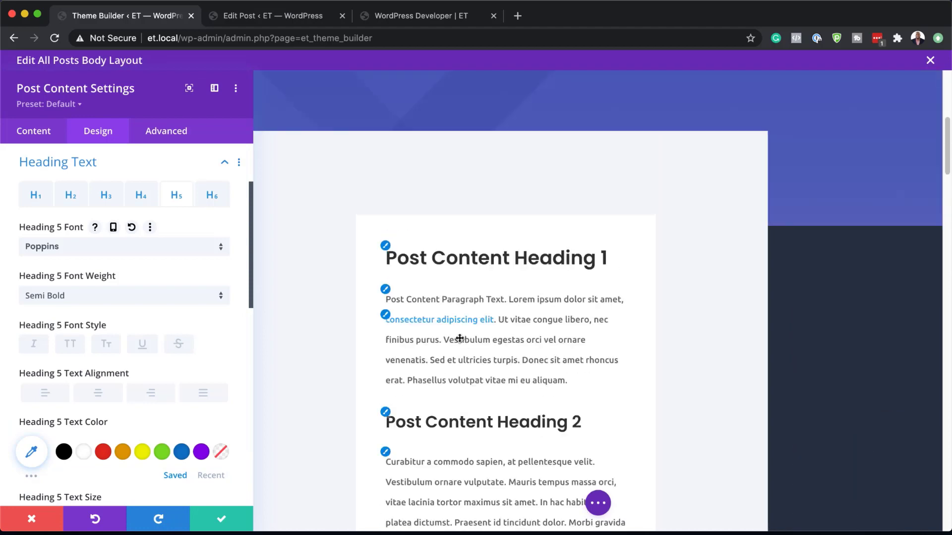
click(386, 292)
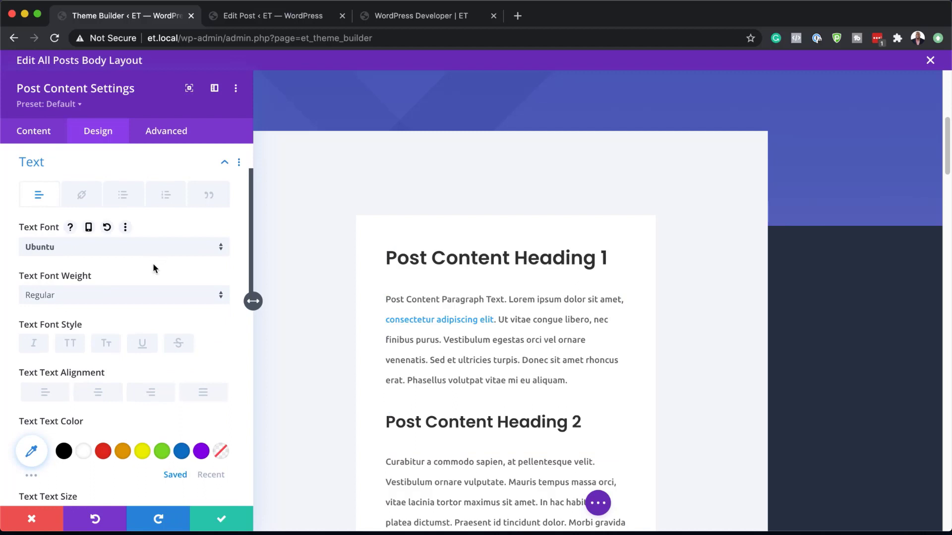
scroll(358, 445, down, 1)
scroll(157, 425, down, 4)
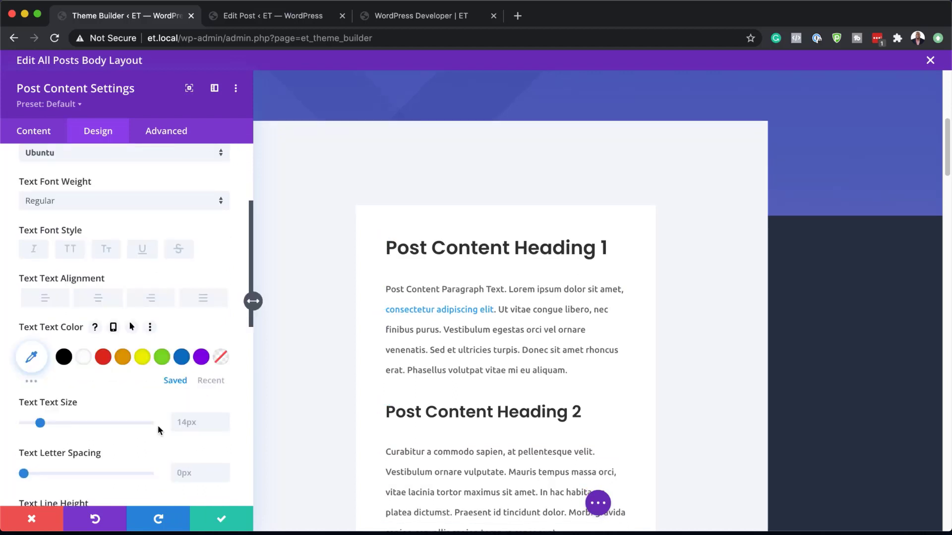
click(223, 404)
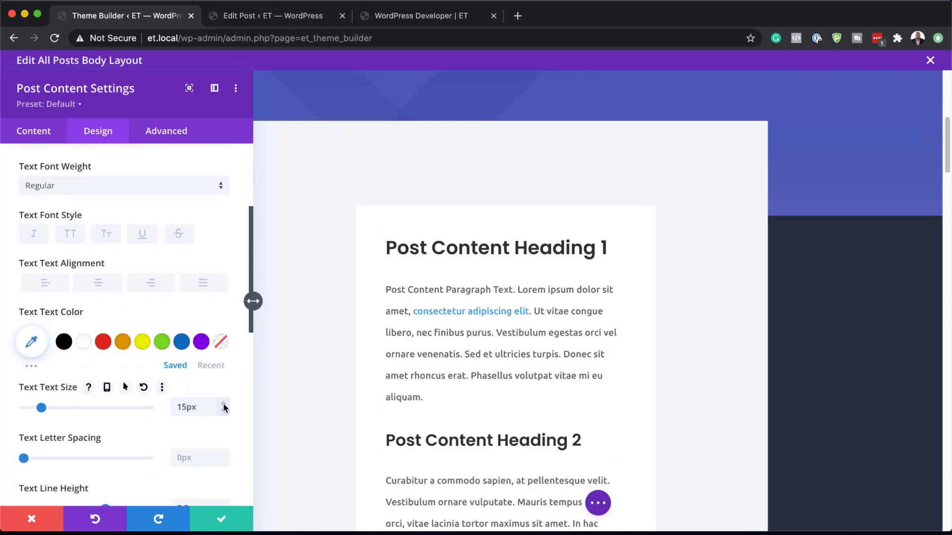
click(224, 404)
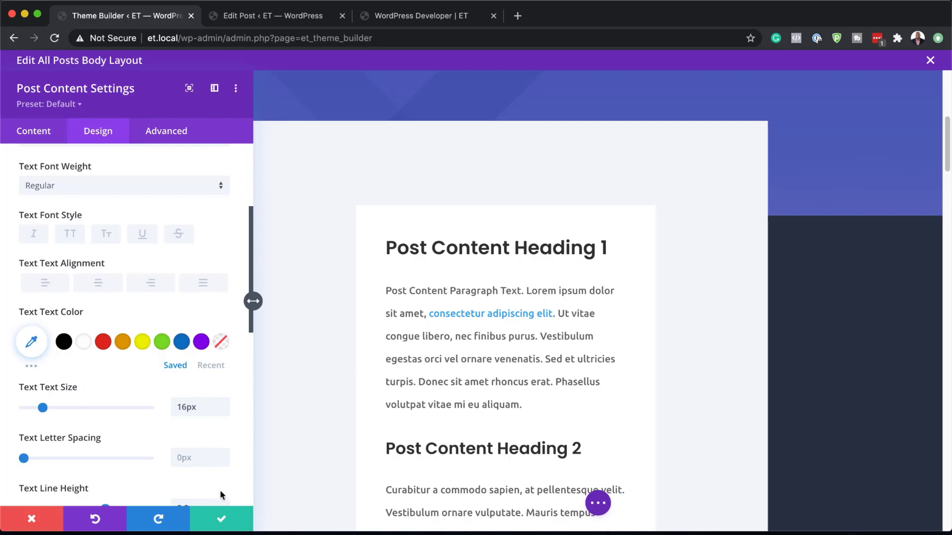
click(222, 519)
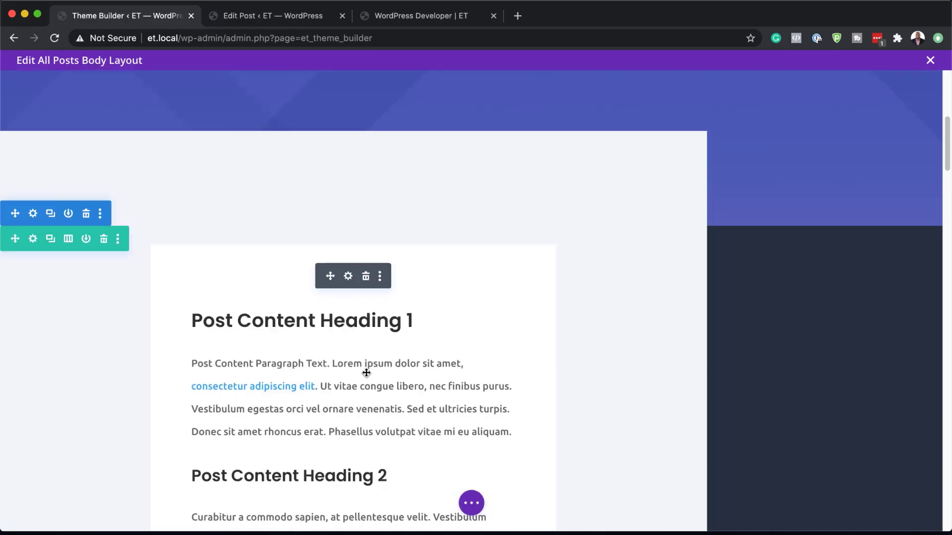
Step: Set the title text colour of the author bio blurb to rgba(255,255,255,0.71) and save the module settings
scroll(367, 372, down, 2)
scroll(366, 373, down, 15)
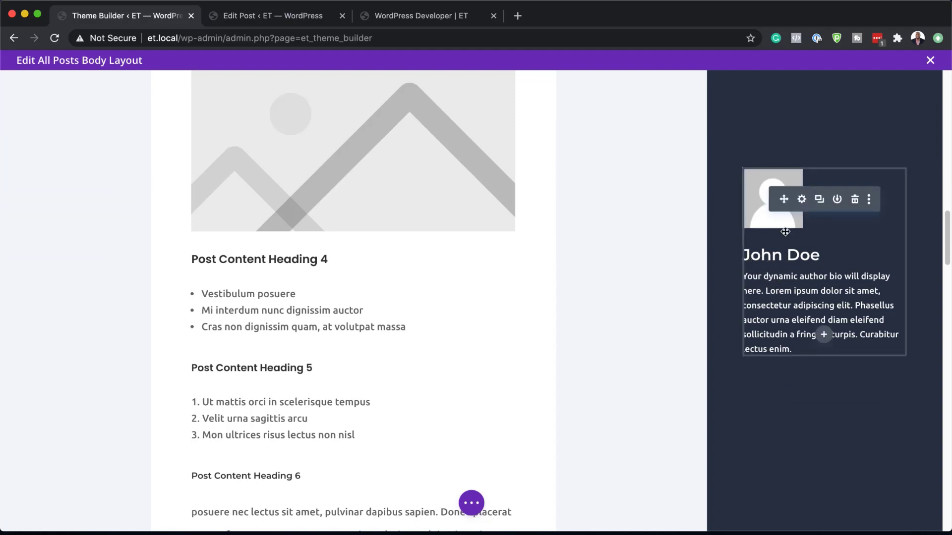
click(802, 200)
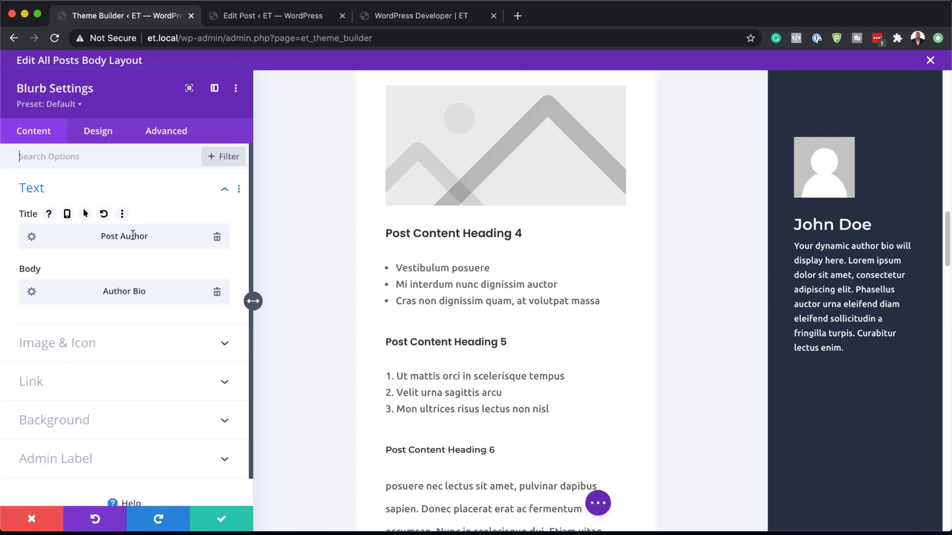
click(104, 138)
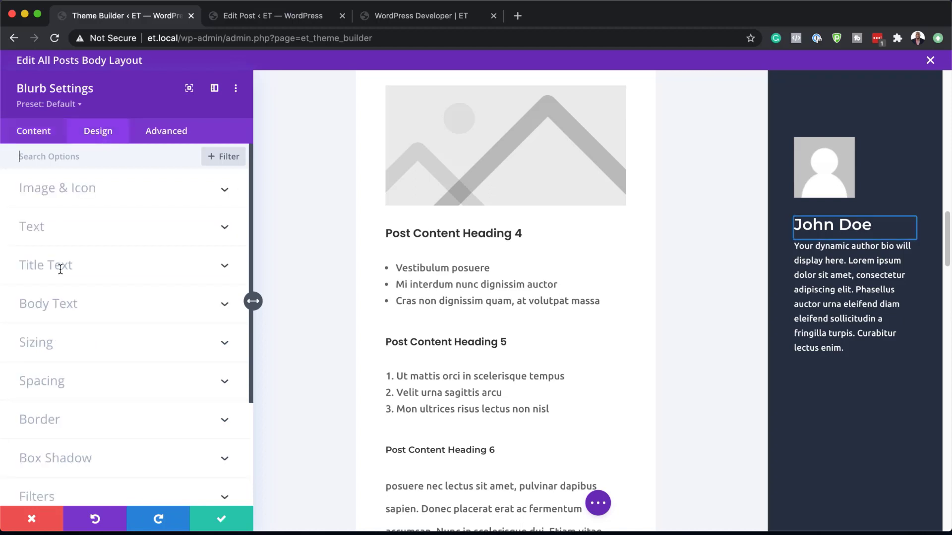
click(796, 218)
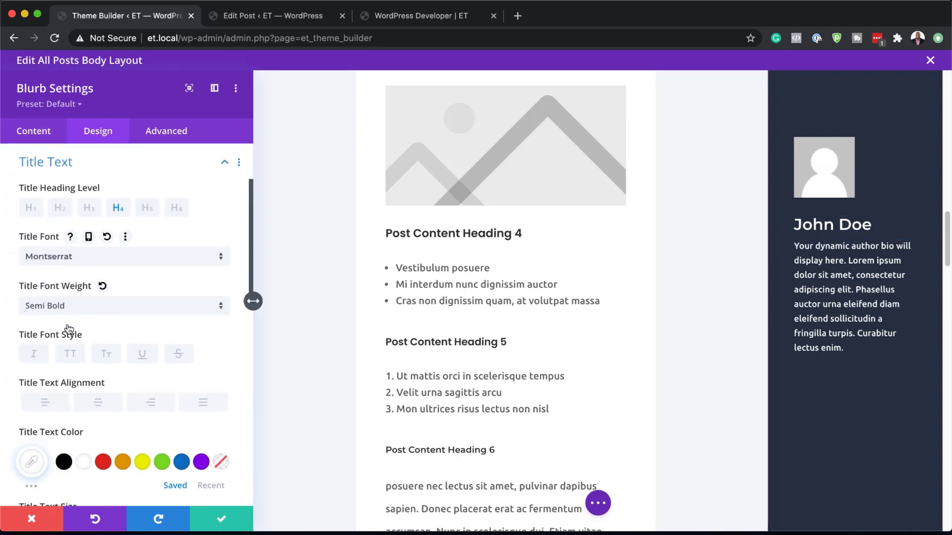
scroll(123, 362, down, 2)
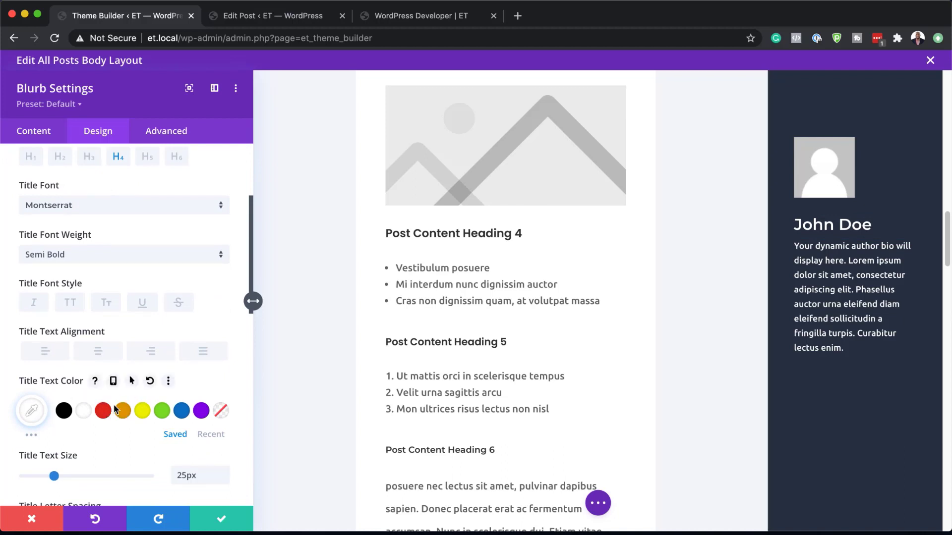
click(31, 410)
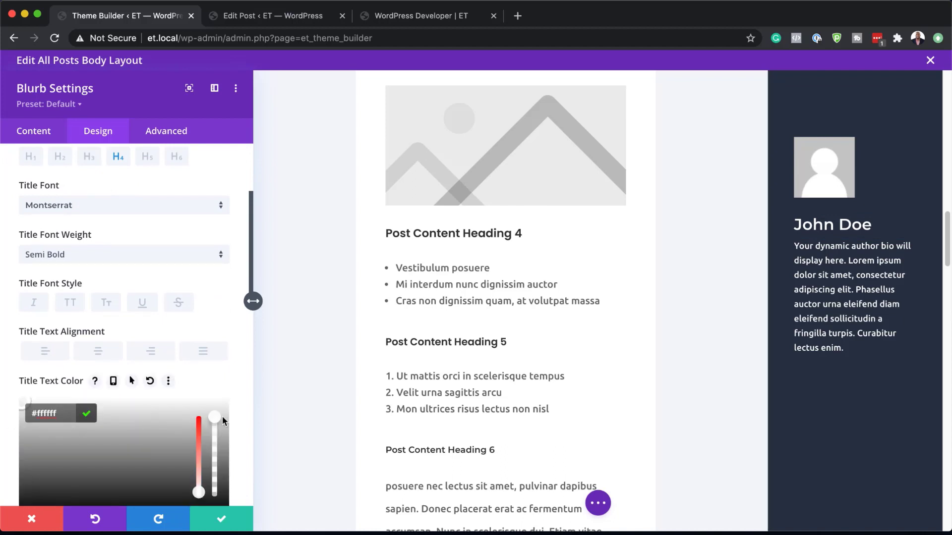
drag(214, 418, 216, 451)
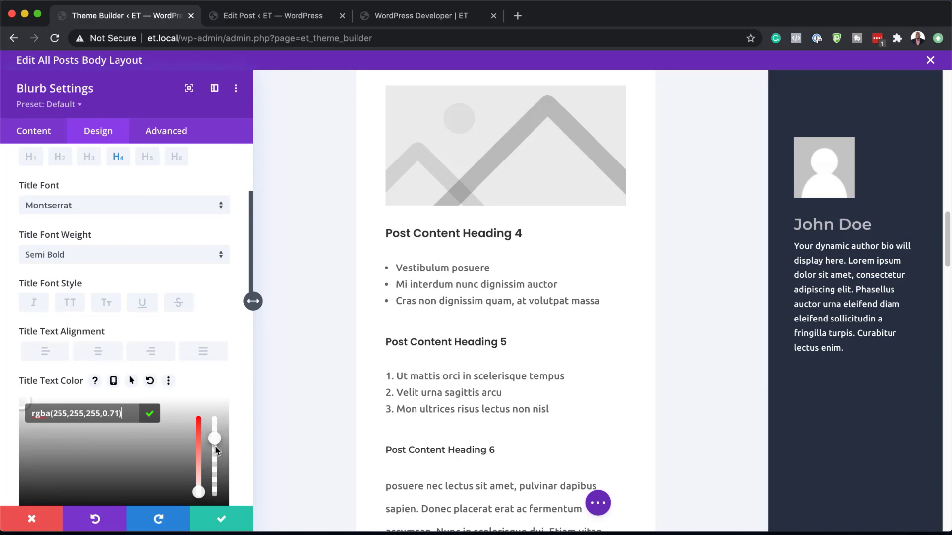
click(221, 519)
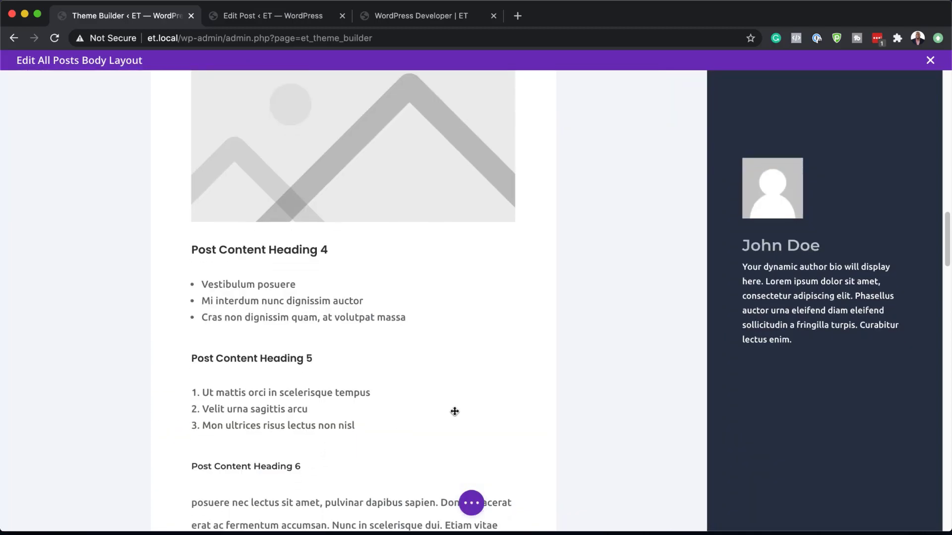
Step: Open the Comments module's settings and change the comment count text colour to a light grey
scroll(454, 412, down, 15)
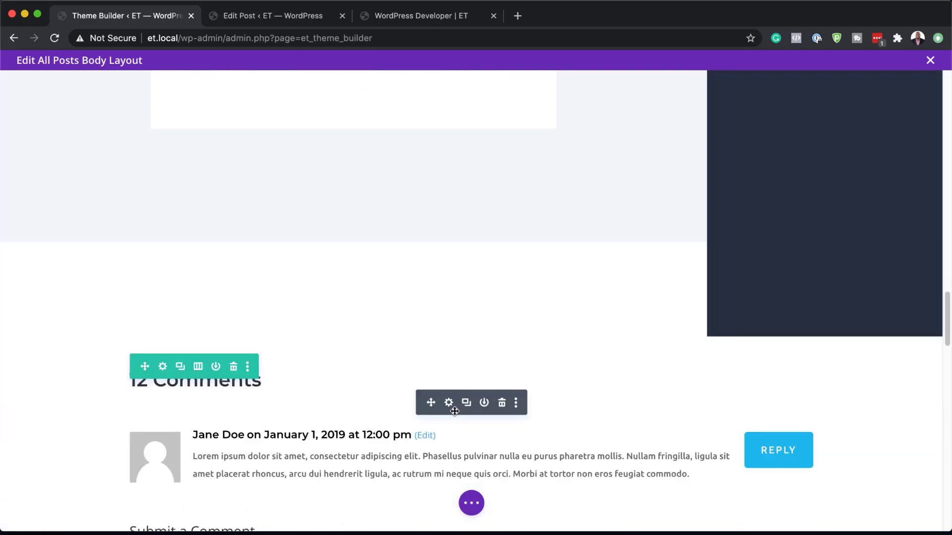
scroll(455, 412, down, 3)
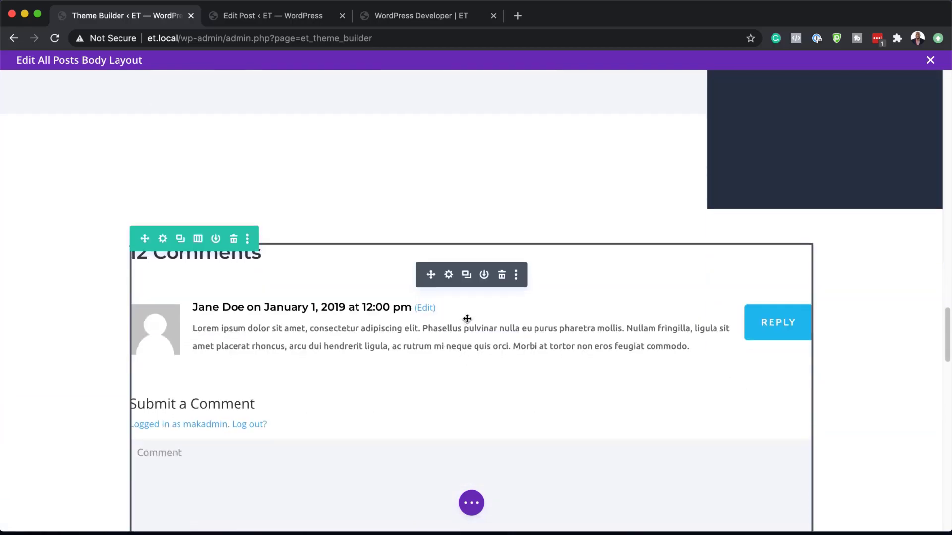
click(449, 276)
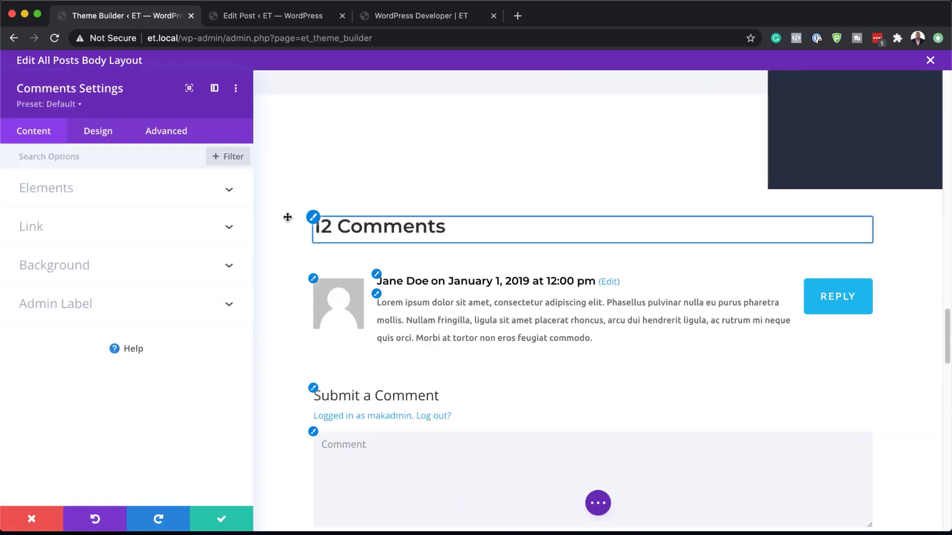
click(314, 219)
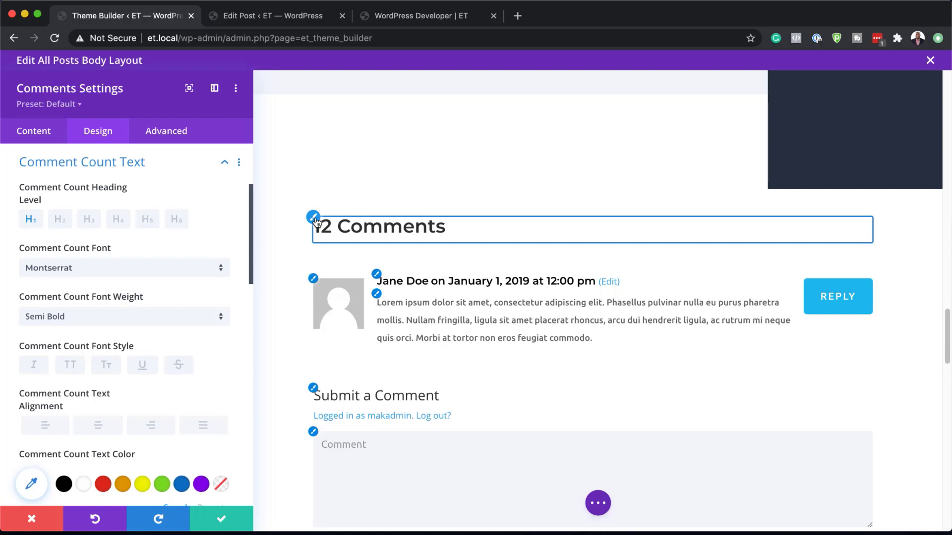
click(32, 486)
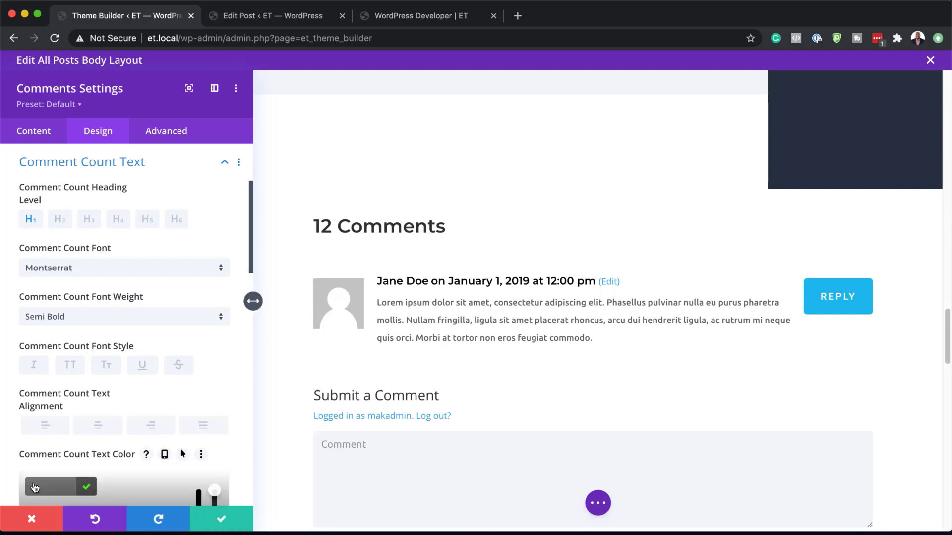
scroll(35, 488, down, 5)
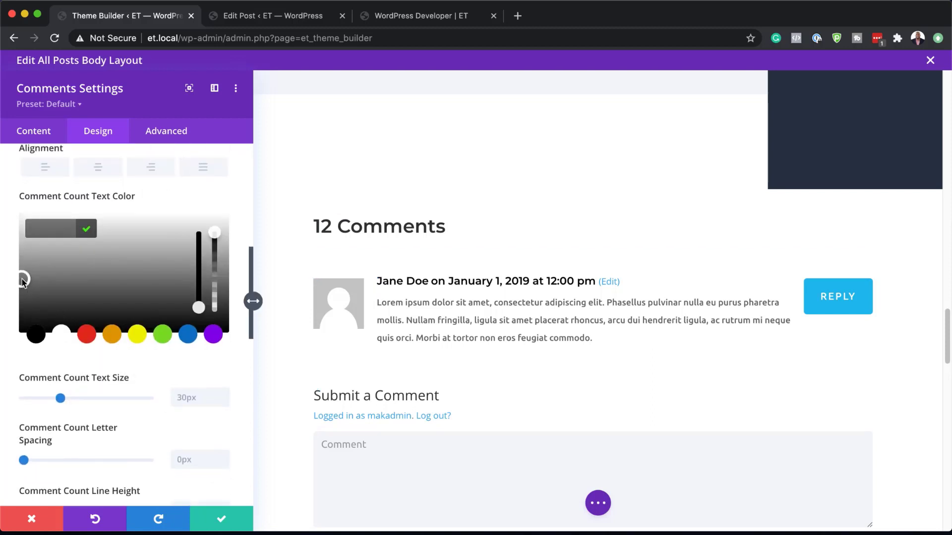
drag(23, 282, 17, 248)
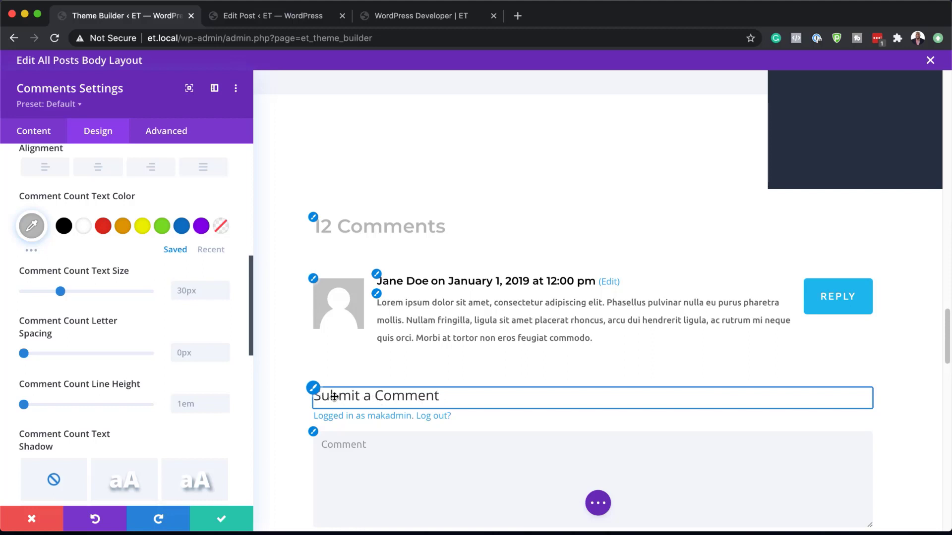
Step: Set the comment form title's font to Montserrat and its text size to 20px
click(313, 392)
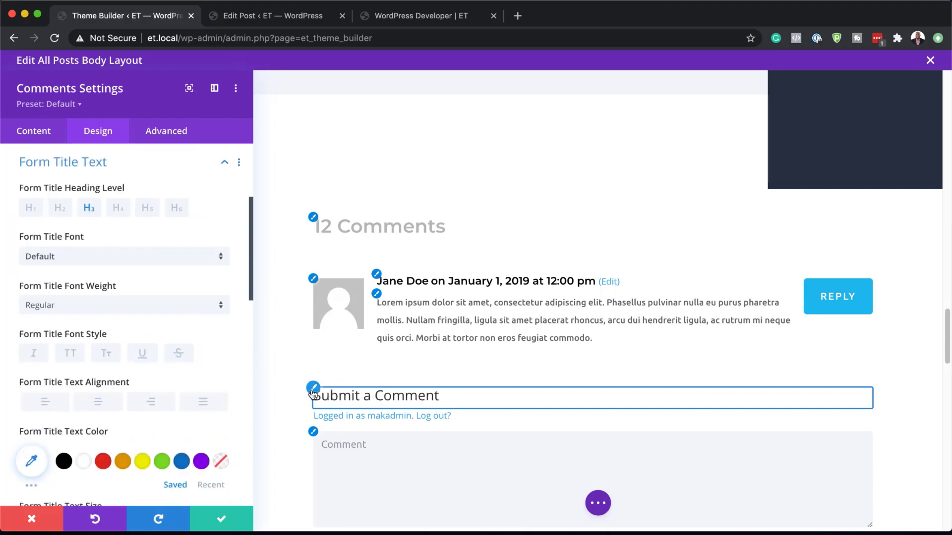
click(87, 264)
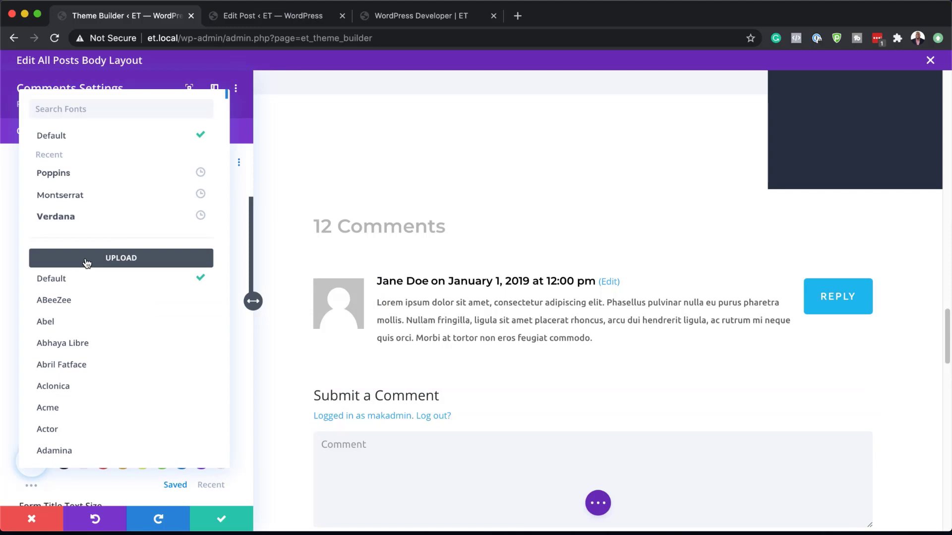
click(102, 197)
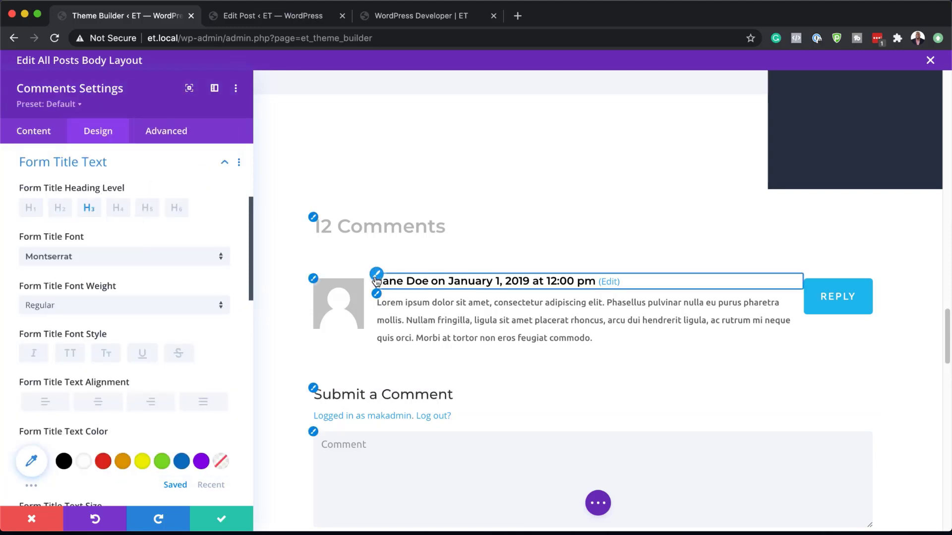
scroll(155, 389, down, 3)
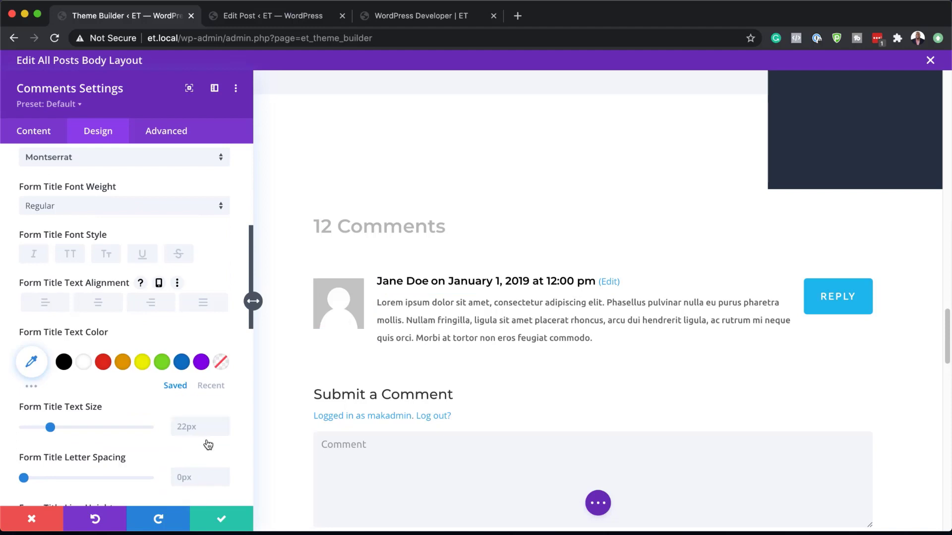
click(224, 430)
click(223, 430)
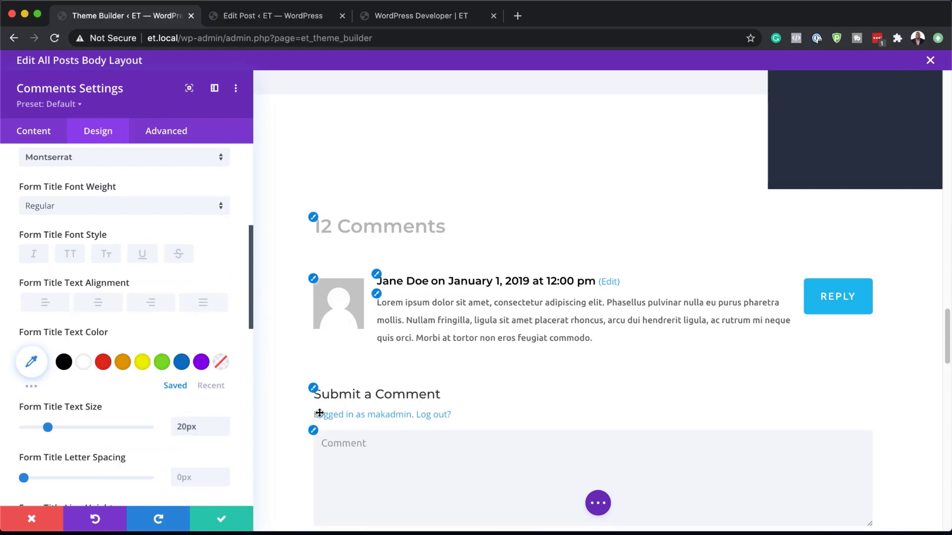
Step: Open the comment form's field design settings and examine their font and text size options along with the rest of the form
click(313, 431)
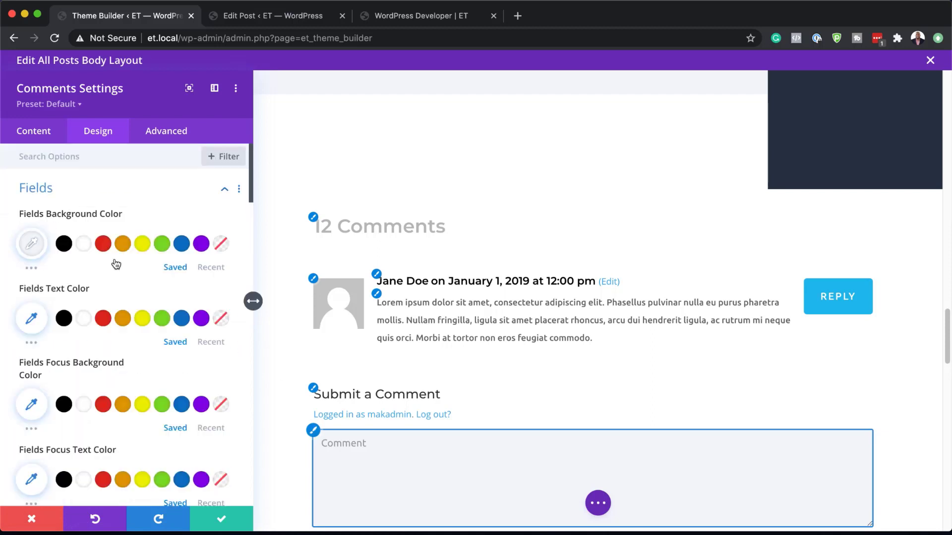
scroll(124, 333, down, 6)
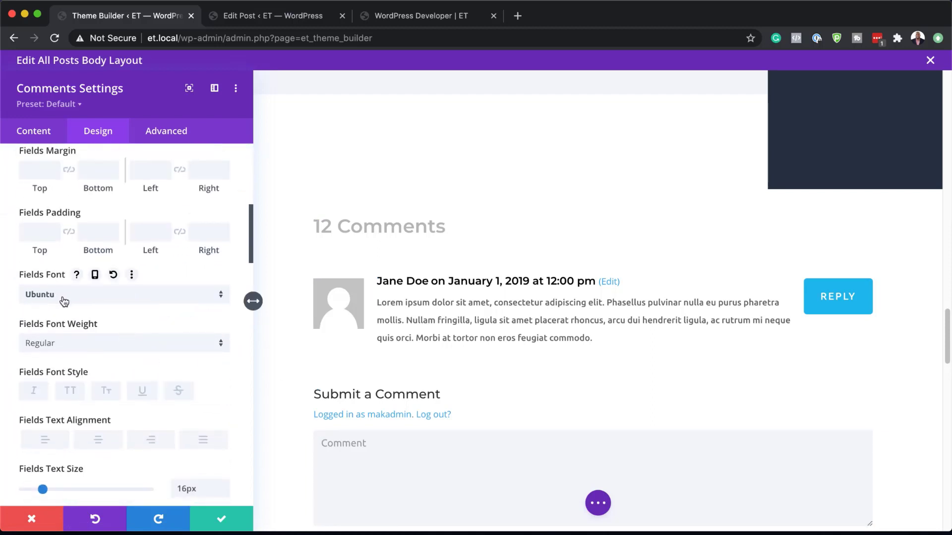
scroll(149, 353, down, 1)
scroll(170, 355, down, 2)
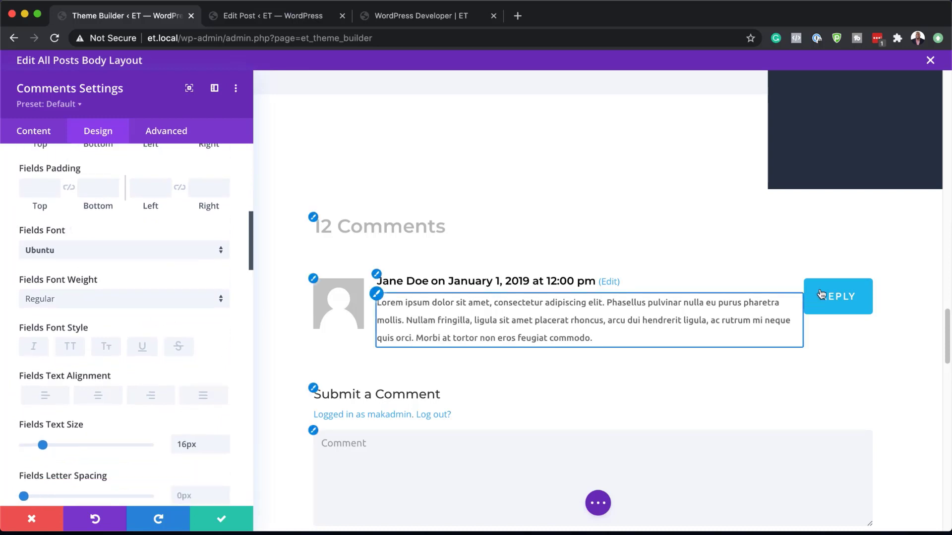
scroll(250, 299, down, 2)
scroll(383, 411, down, 6)
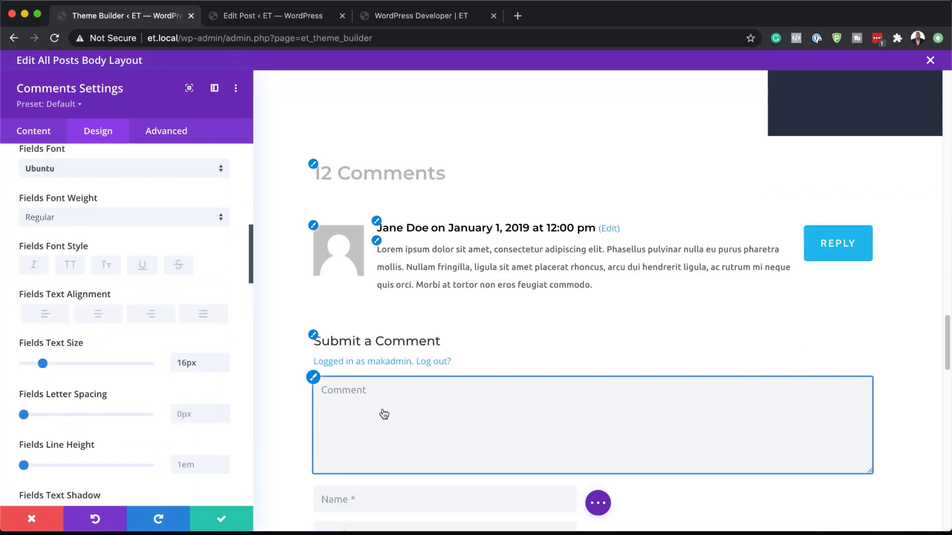
scroll(382, 410, down, 1)
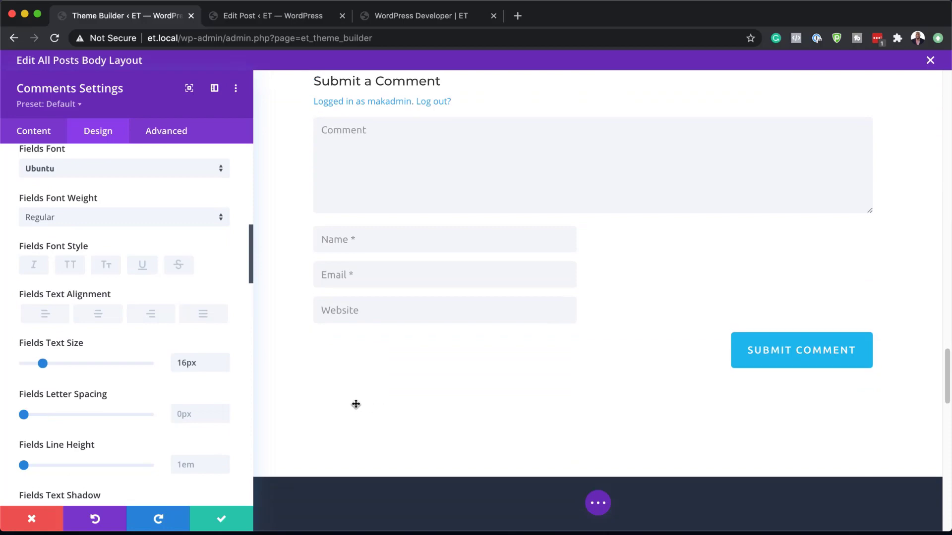
Step: Save the Comments module settings, then set the Related Posts section's background colour to #1a222d and save it
click(222, 521)
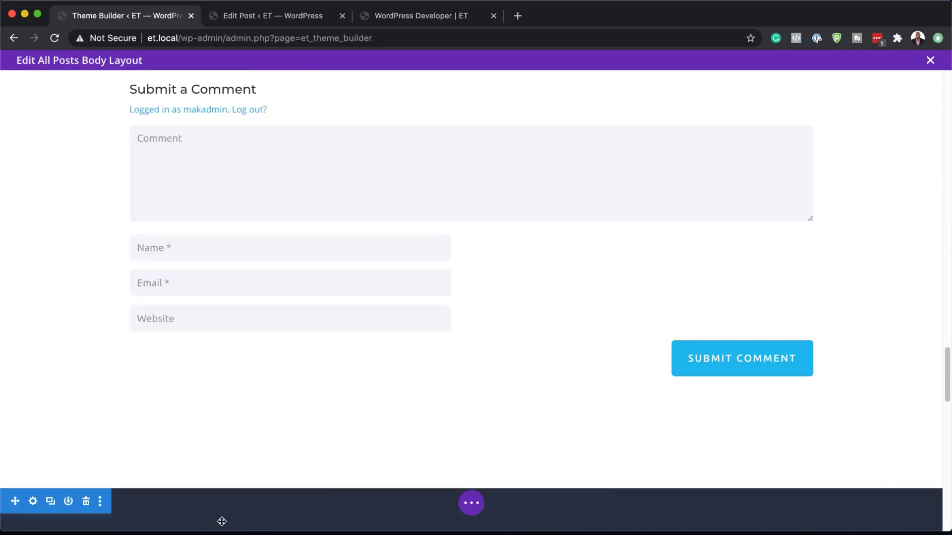
scroll(344, 420, down, 3)
scroll(343, 421, down, 4)
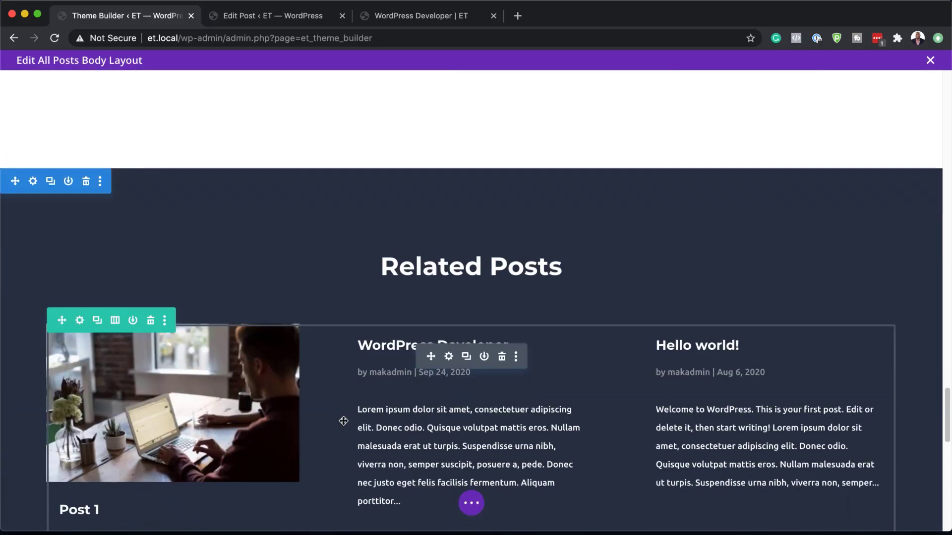
click(33, 184)
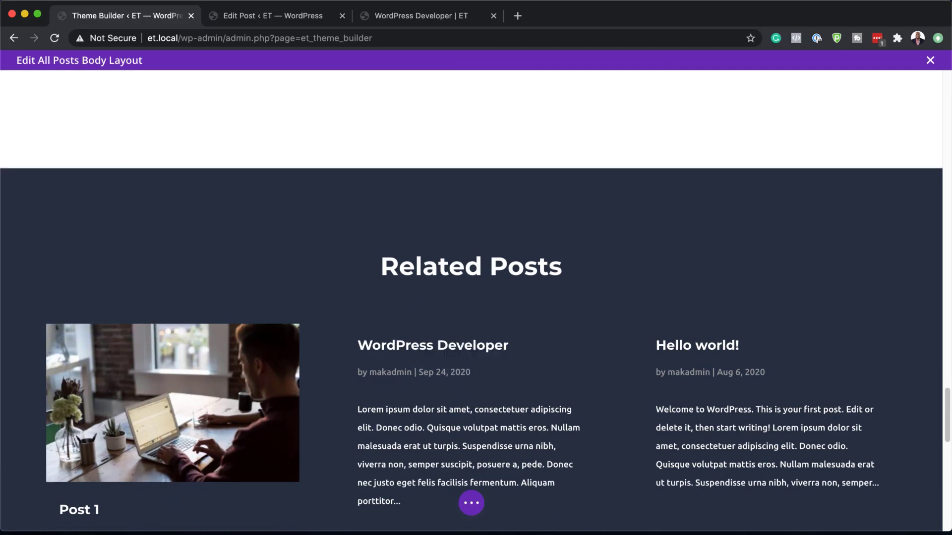
click(32, 182)
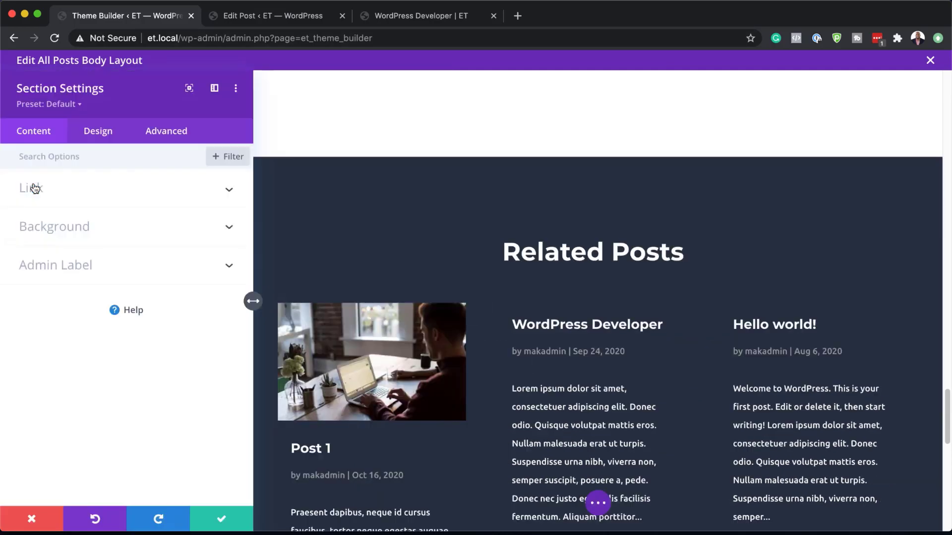
click(49, 227)
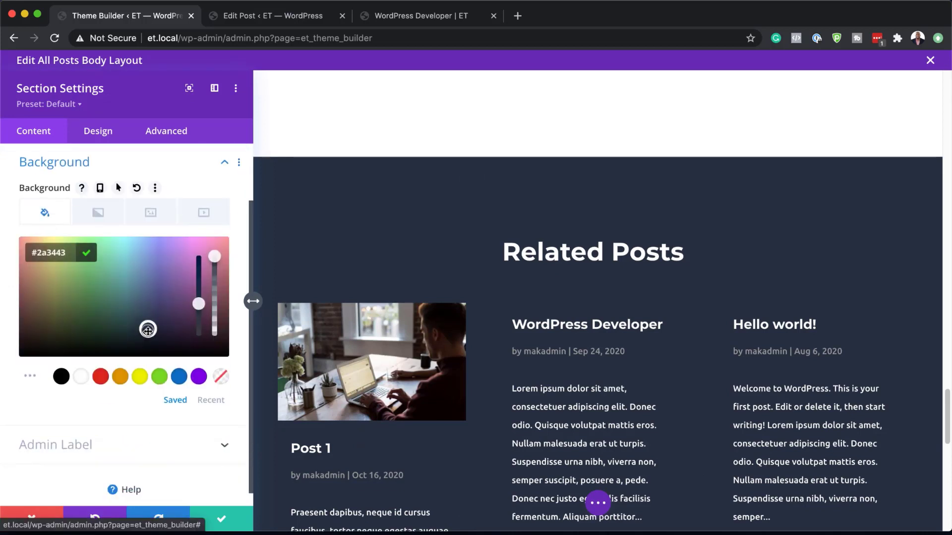
drag(148, 329, 148, 340)
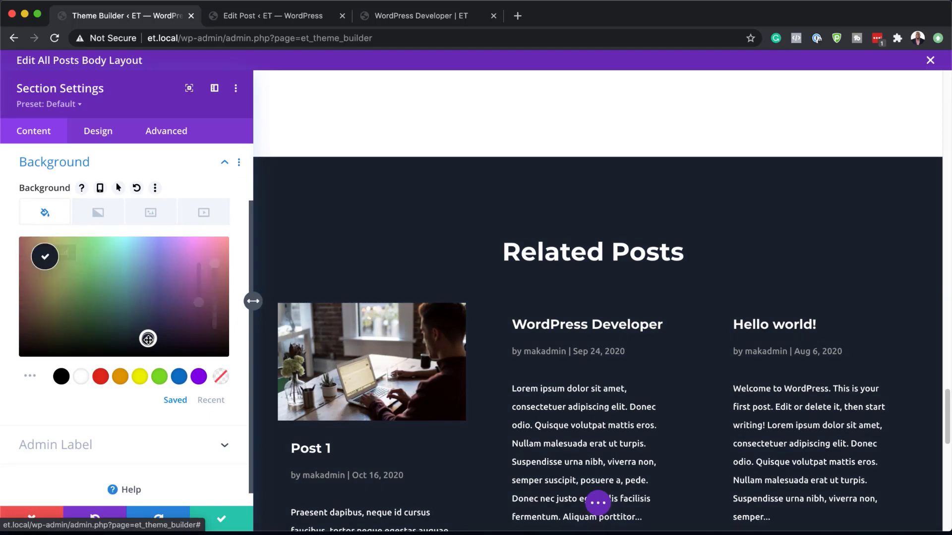
click(224, 523)
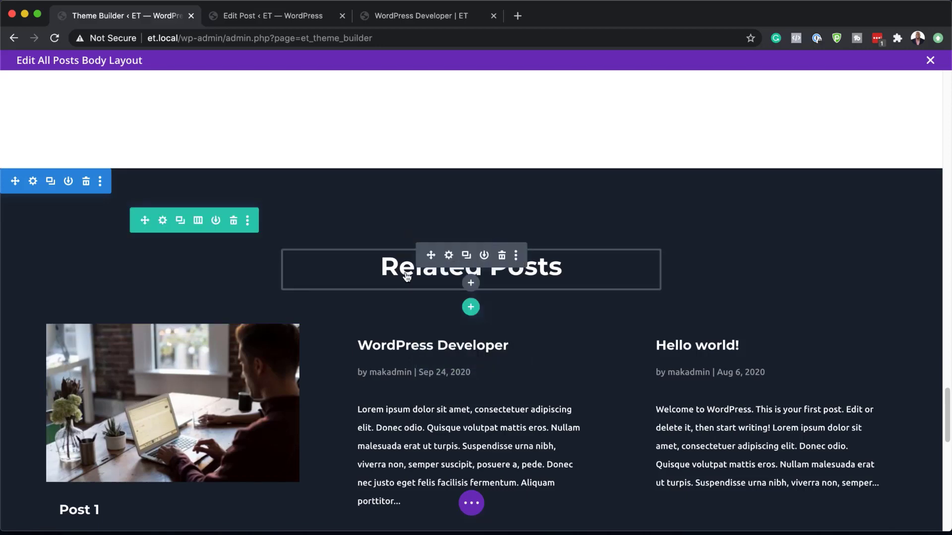
Step: Open the Related Posts heading's text design settings, examine its Heading 2 font options and close the settings
click(449, 255)
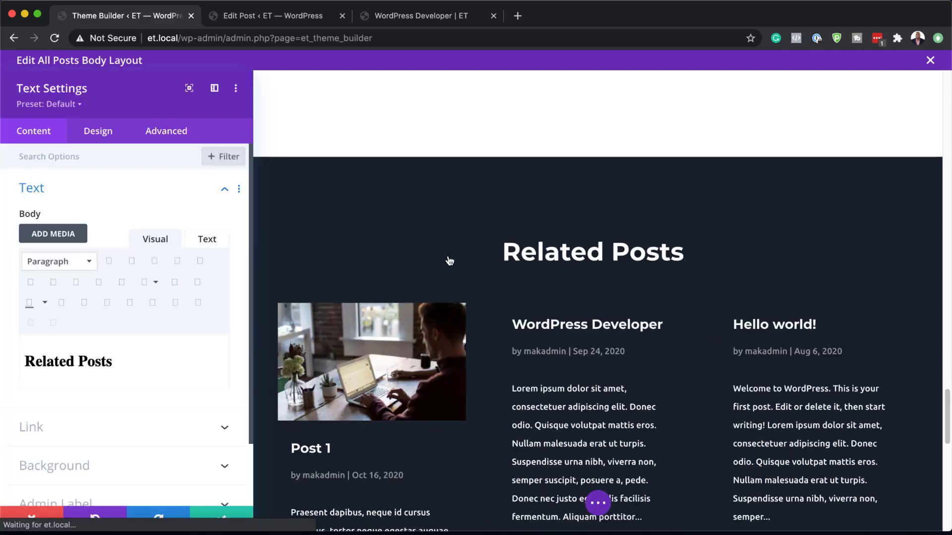
click(102, 132)
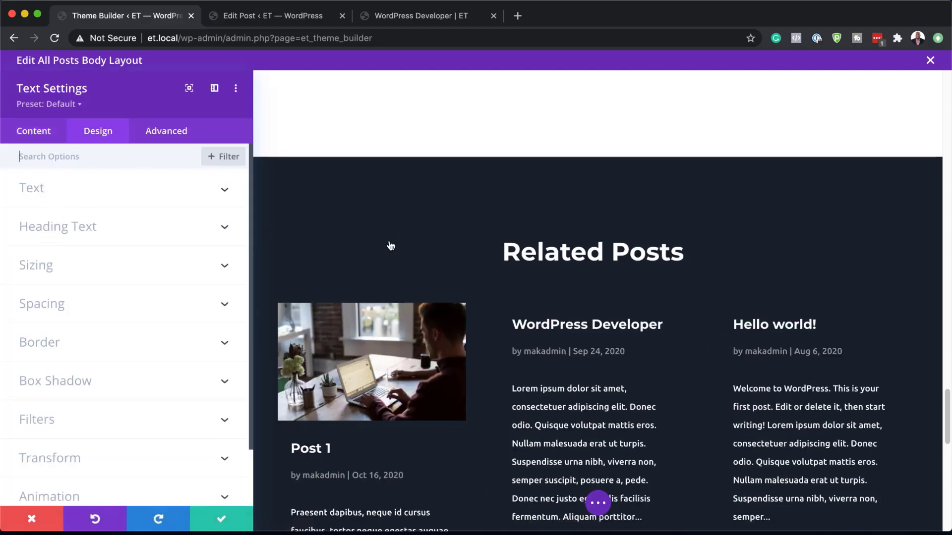
click(406, 238)
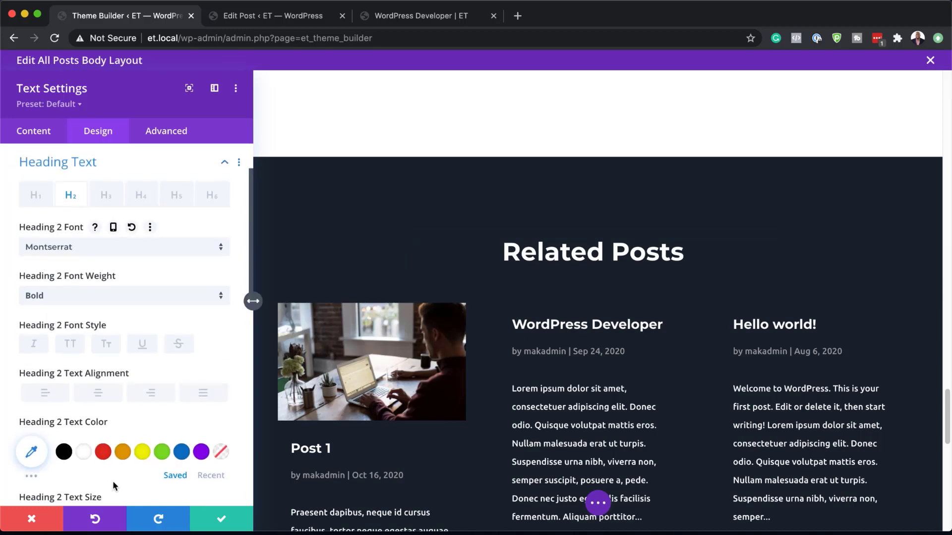
click(221, 520)
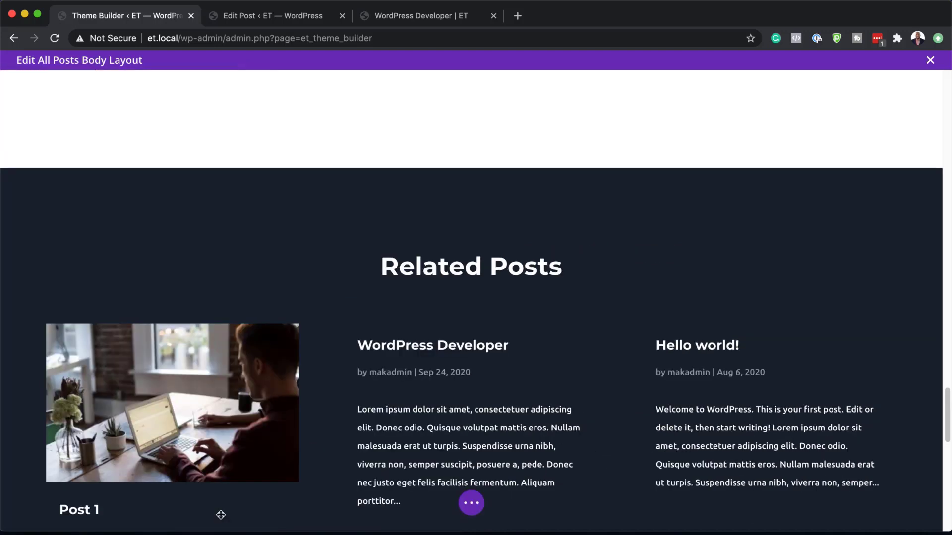
Step: In the Related Posts blog module's content settings, keep post excerpts enabled and set the excerpt length to 120
scroll(402, 403, down, 4)
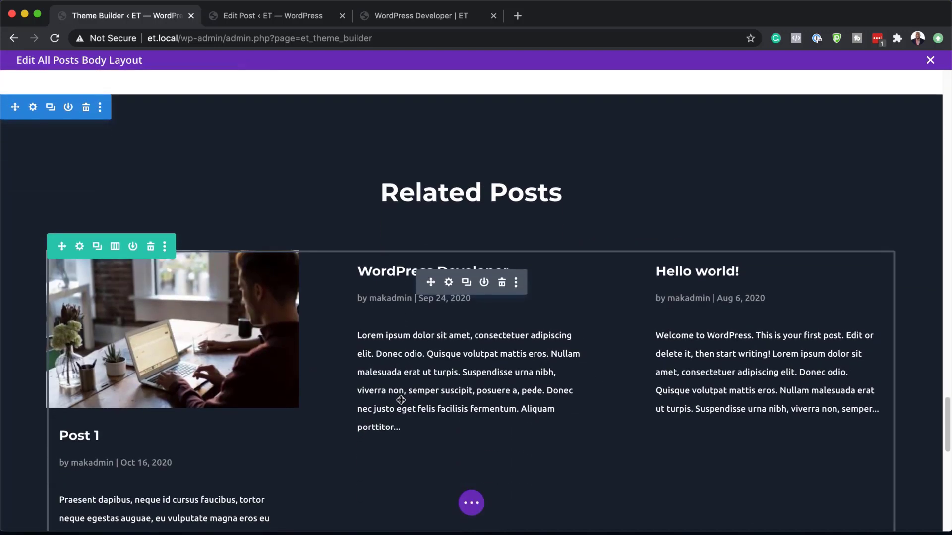
click(449, 179)
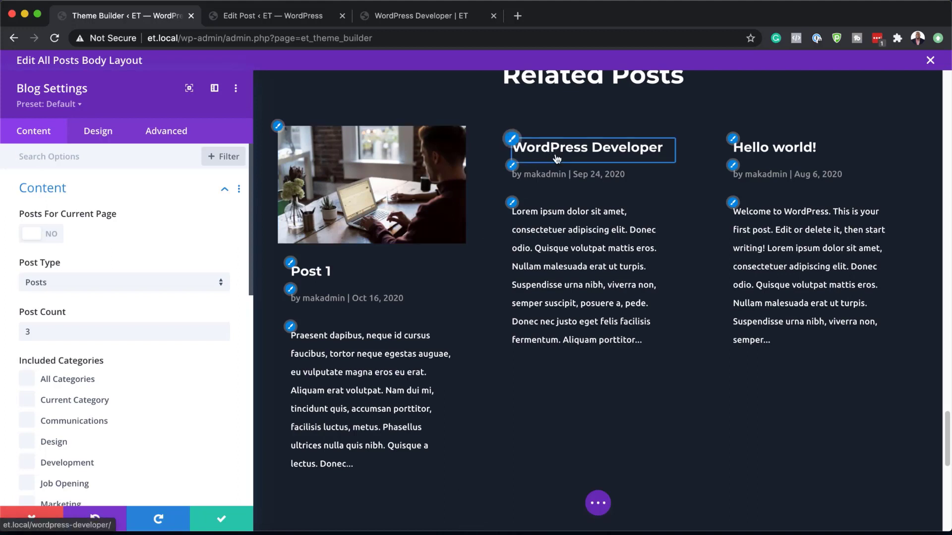
scroll(168, 299, down, 2)
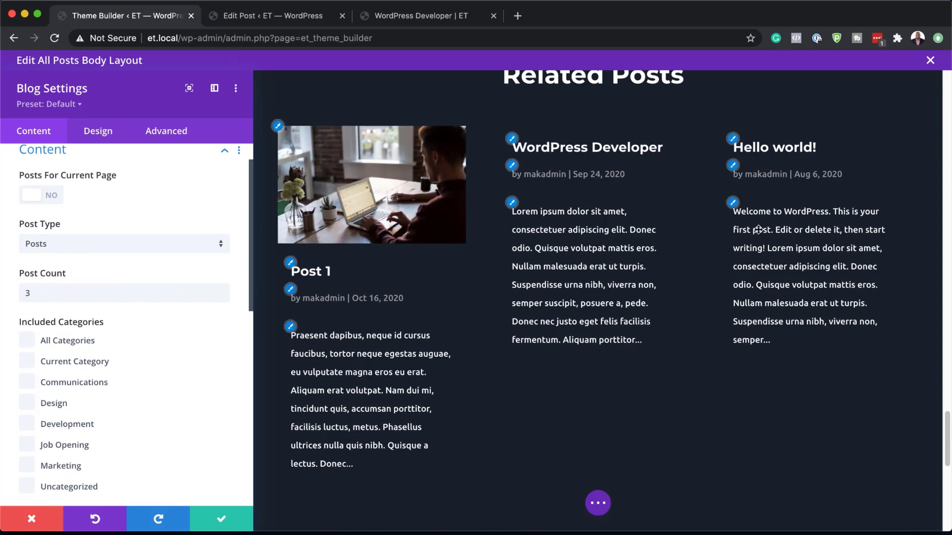
scroll(201, 314, down, 4)
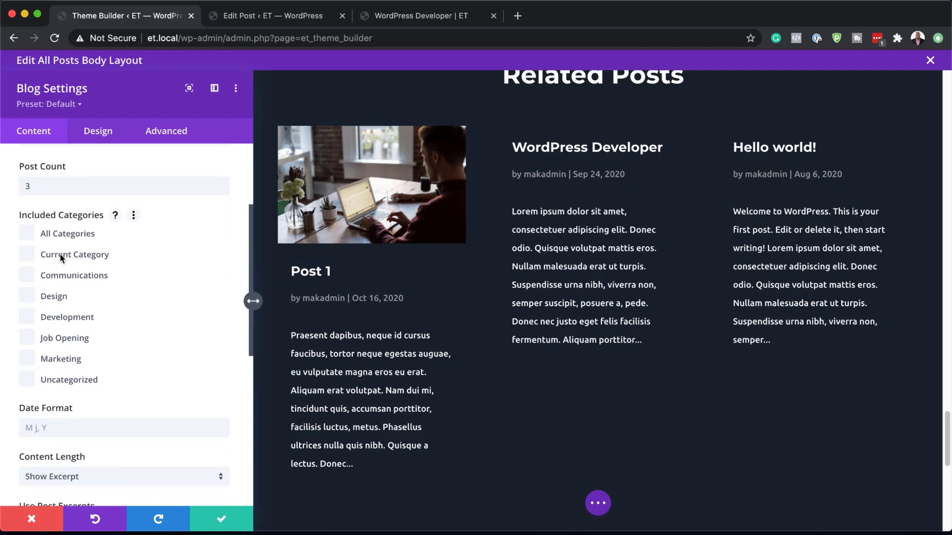
scroll(213, 378, down, 3)
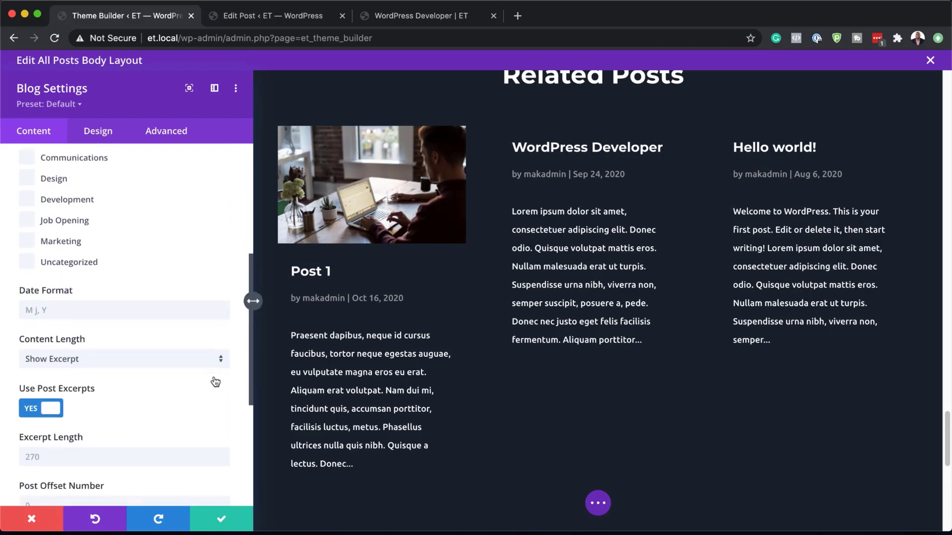
scroll(213, 376, down, 1)
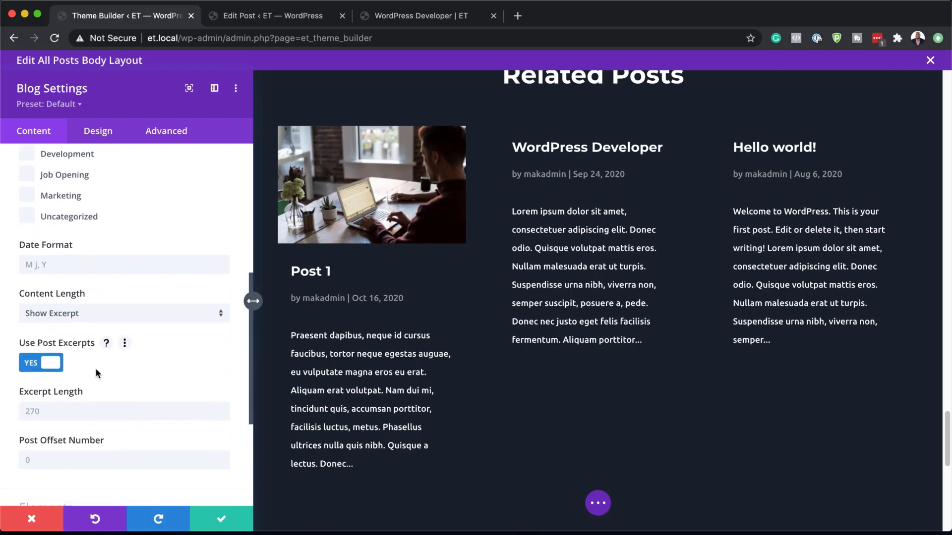
click(34, 365)
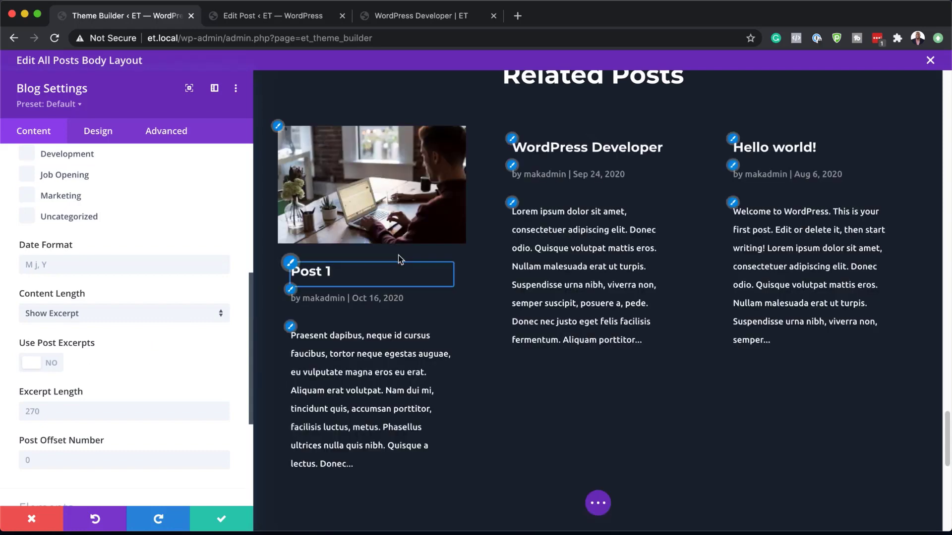
click(53, 367)
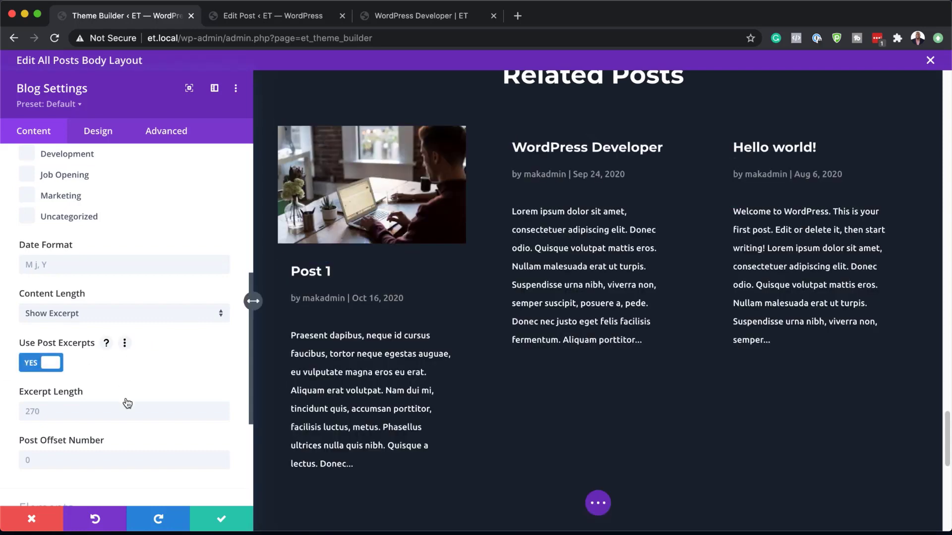
click(92, 417)
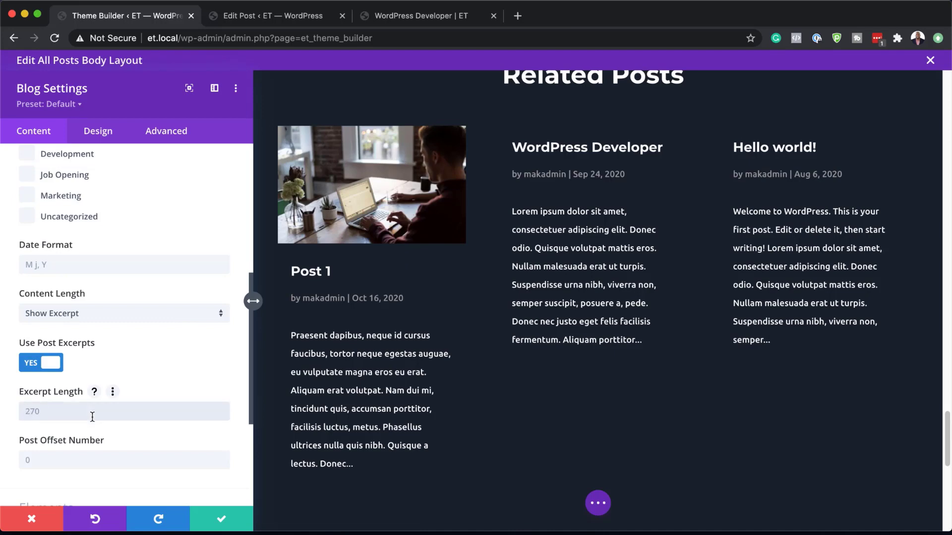
text(120)
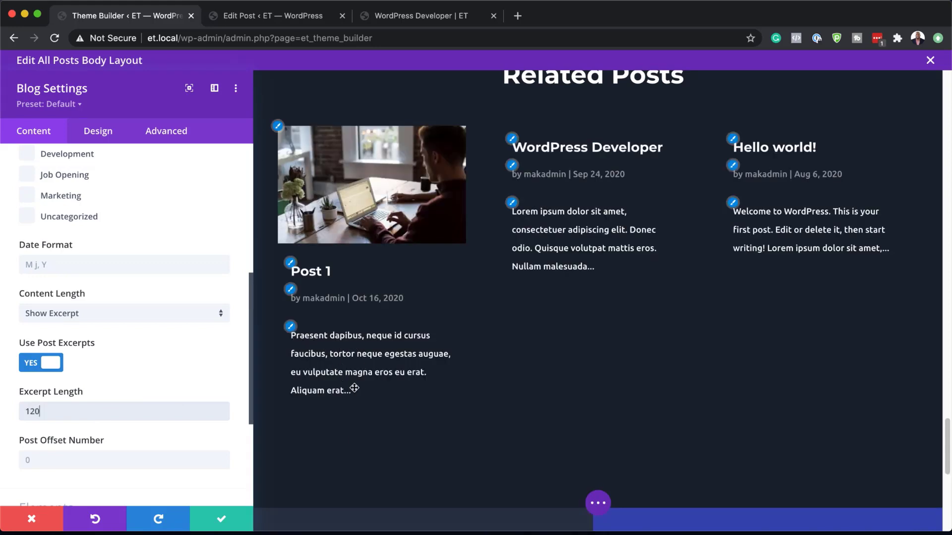
Step: Review the blog module's remaining content and design options and save the module settings
scroll(167, 441, down, 5)
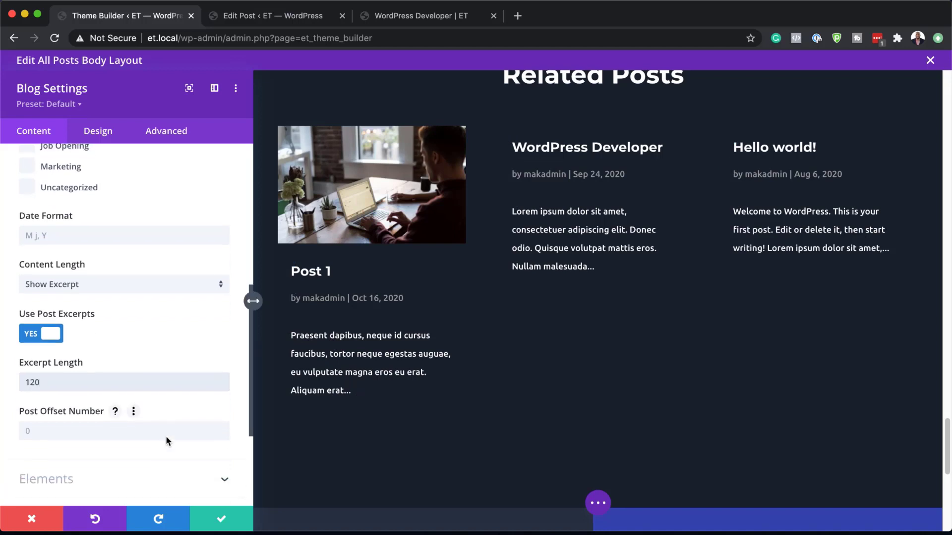
scroll(167, 441, down, 2)
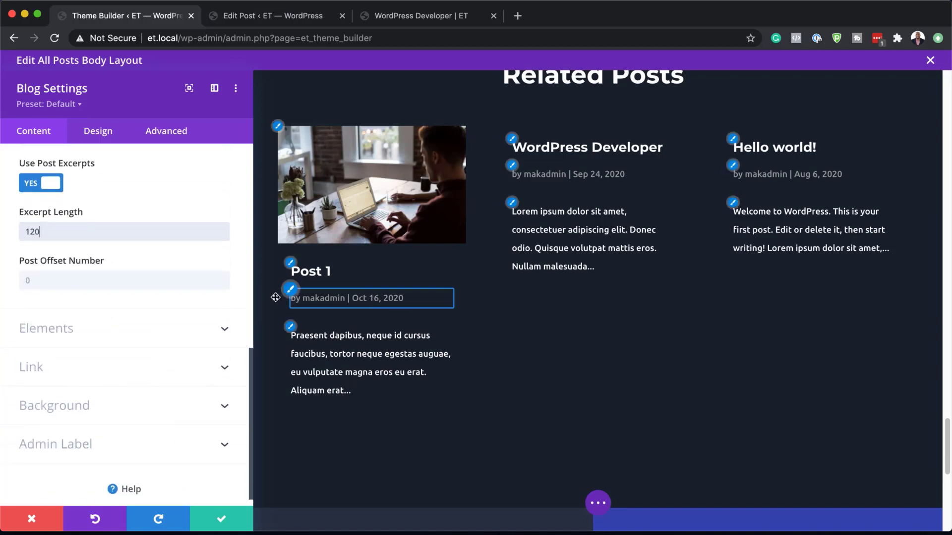
click(103, 131)
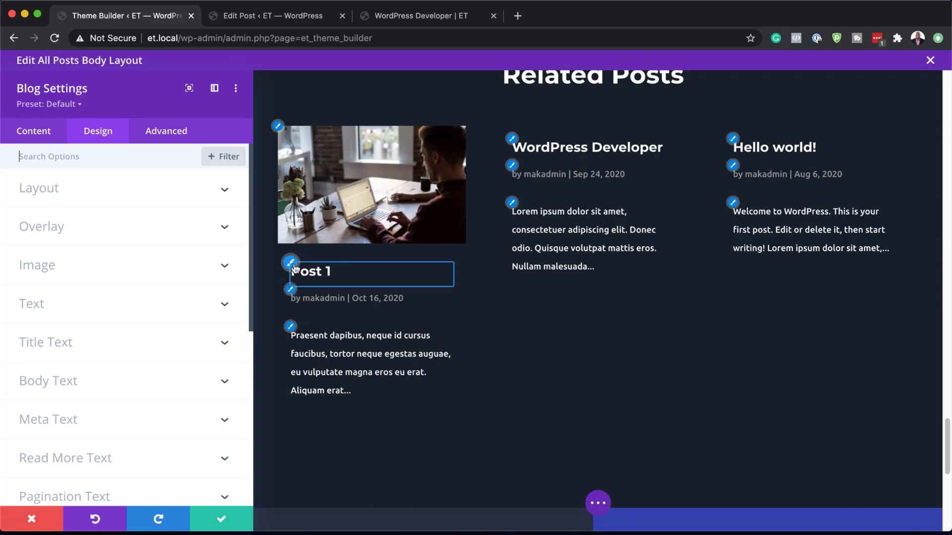
scroll(293, 268, down, 10)
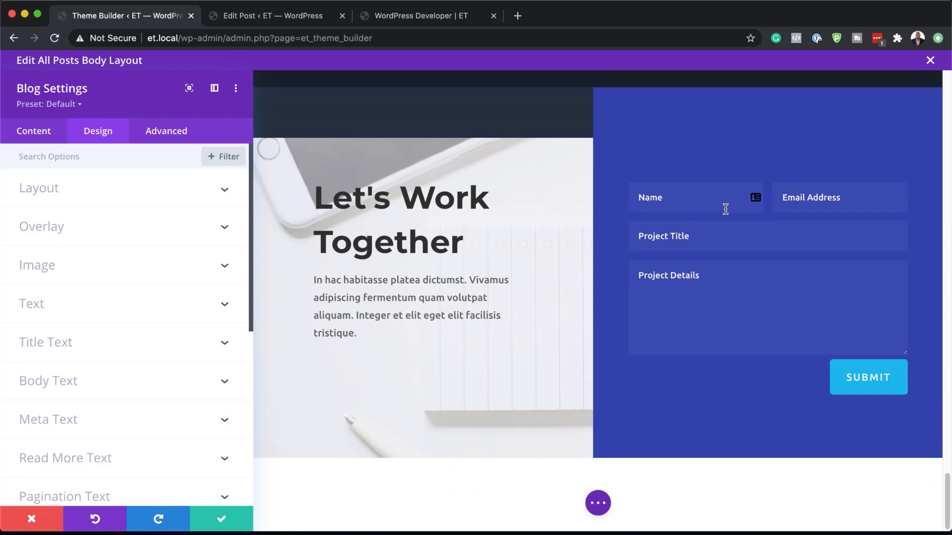
click(223, 522)
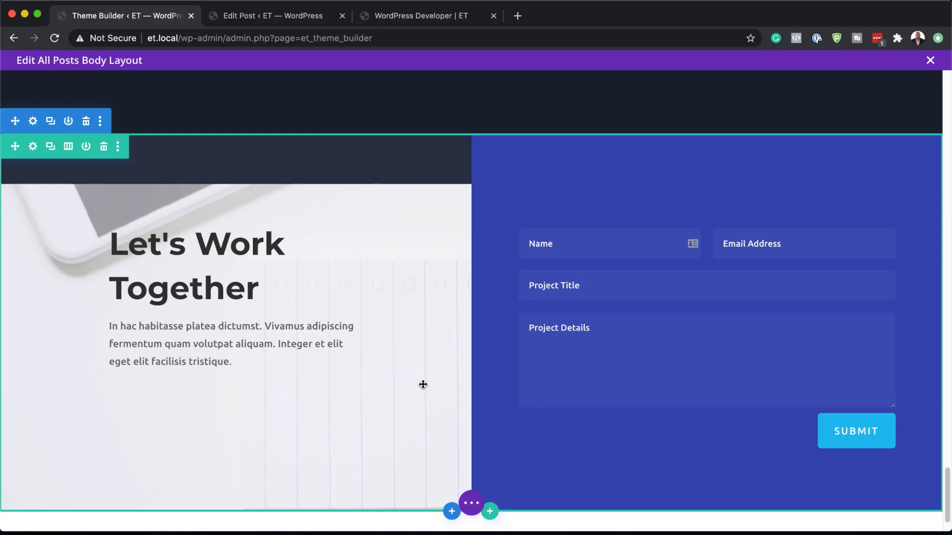
Step: Check the contact section, then save the All Posts body layout, exit the layout editor and save the Theme Builder changes
scroll(471, 412, down, 2)
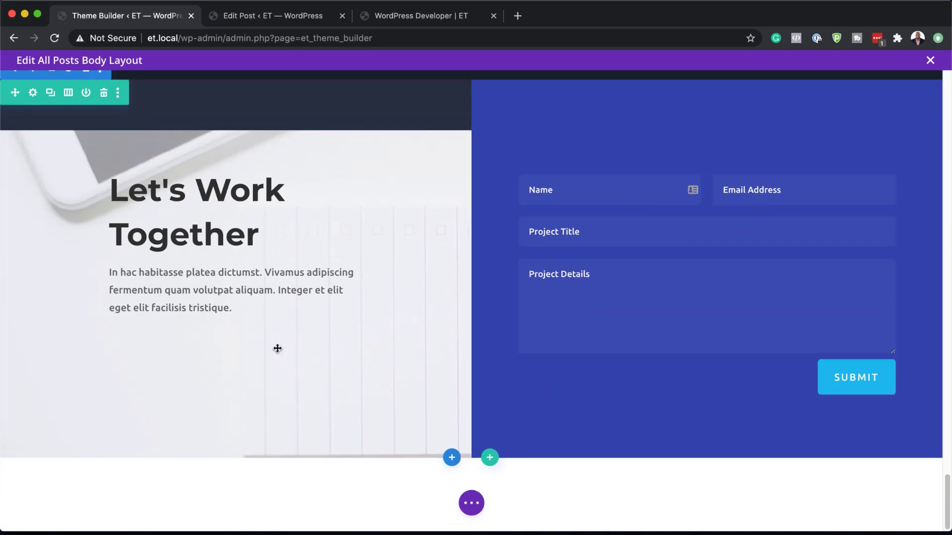
scroll(350, 358, up, 5)
scroll(350, 357, up, 20)
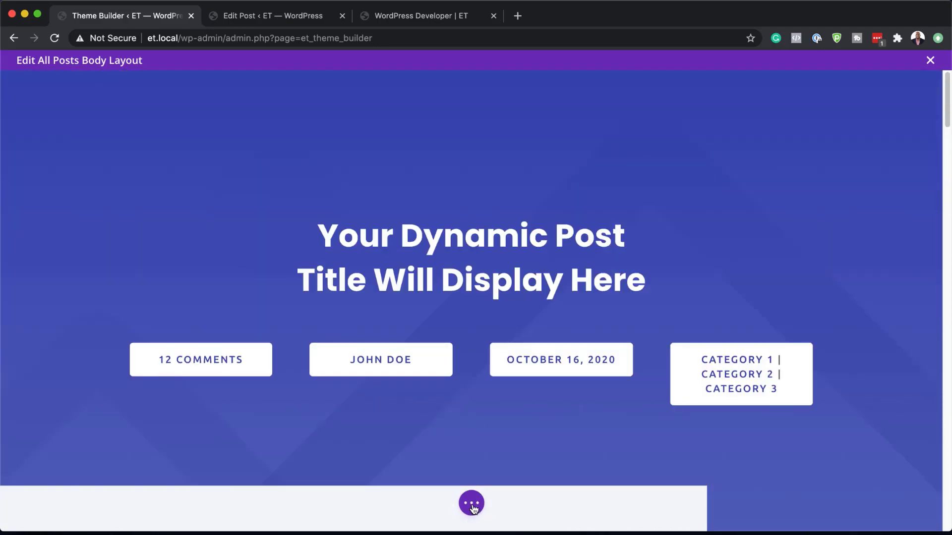
click(473, 508)
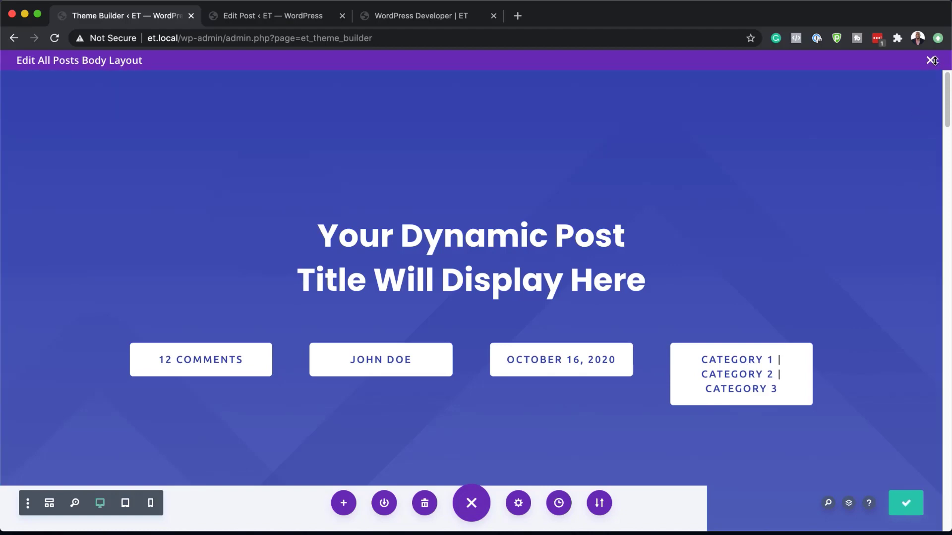
click(930, 60)
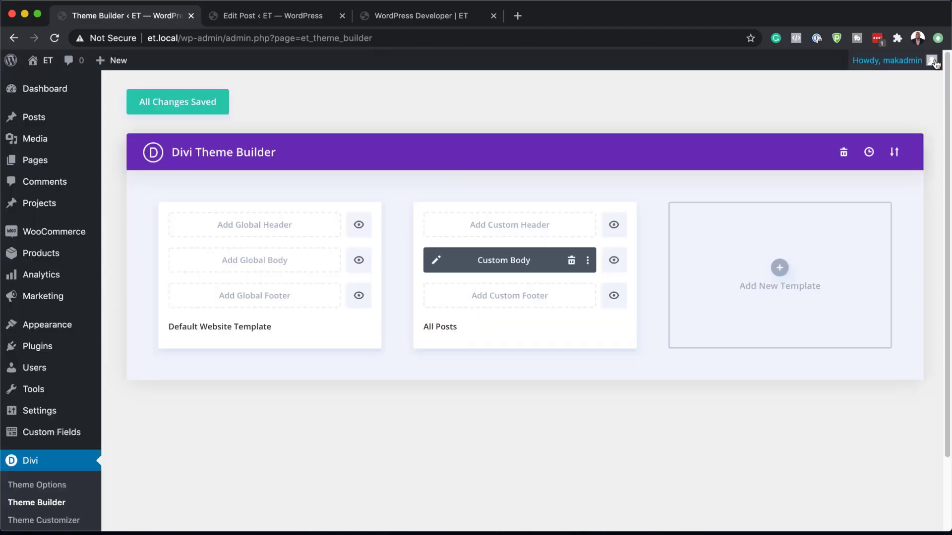
click(206, 104)
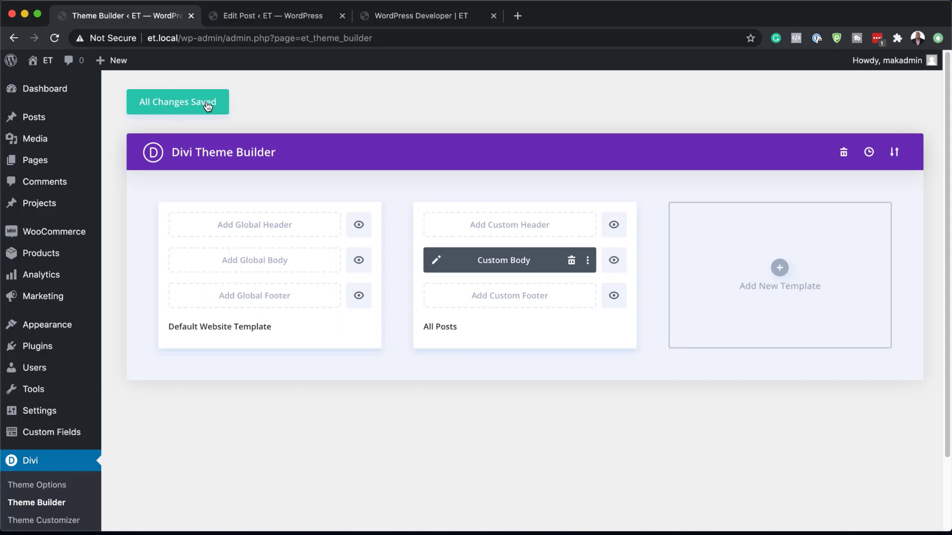
Step: Load lorem2.com in the WordPress Developer browser tab, select all the short placeholder paragraphs, and return to the Theme Builder tab
click(410, 16)
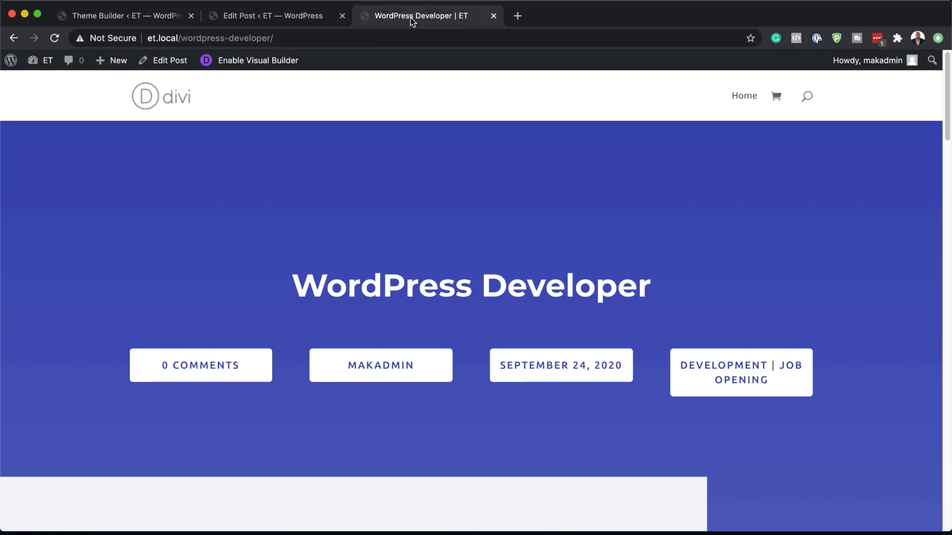
click(328, 38)
text(lo)
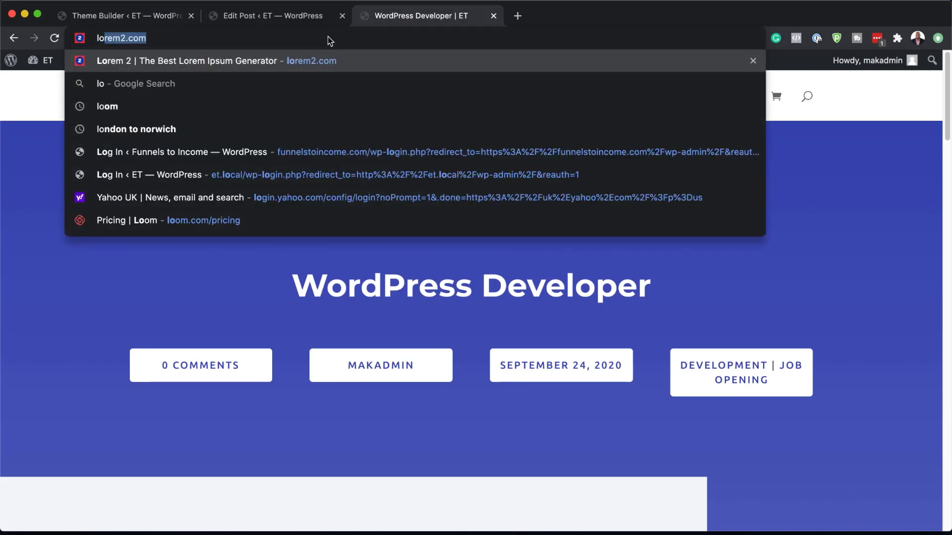
key(Return)
drag(365, 180, 585, 518)
scroll(366, 147, down, 1)
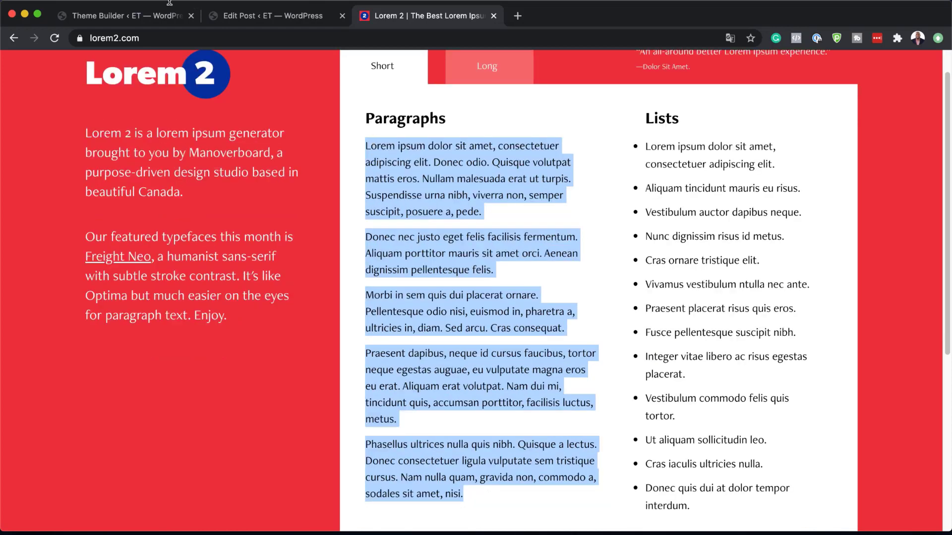
click(125, 18)
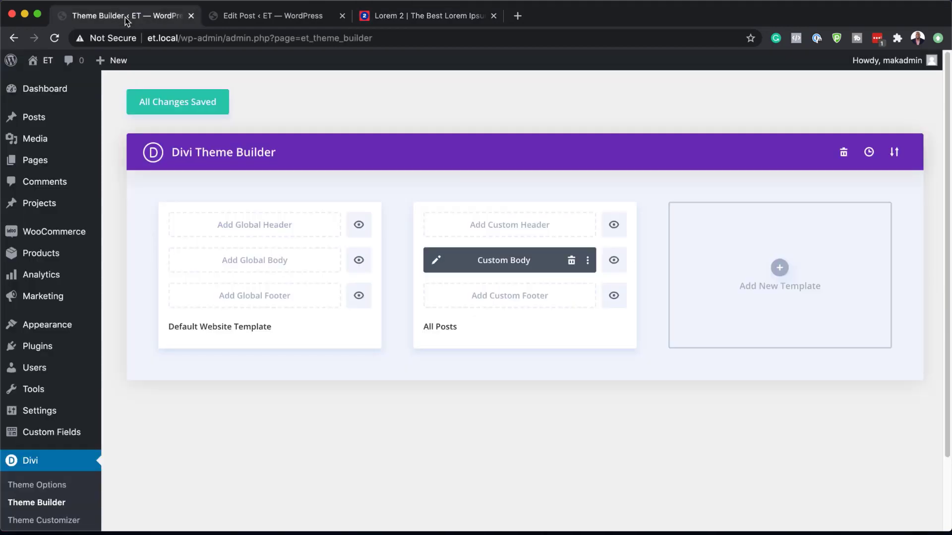
Step: Create a new blog post, dismiss the block editor welcome guide, and choose the default editor for it
click(168, 105)
mouse_move(35, 121)
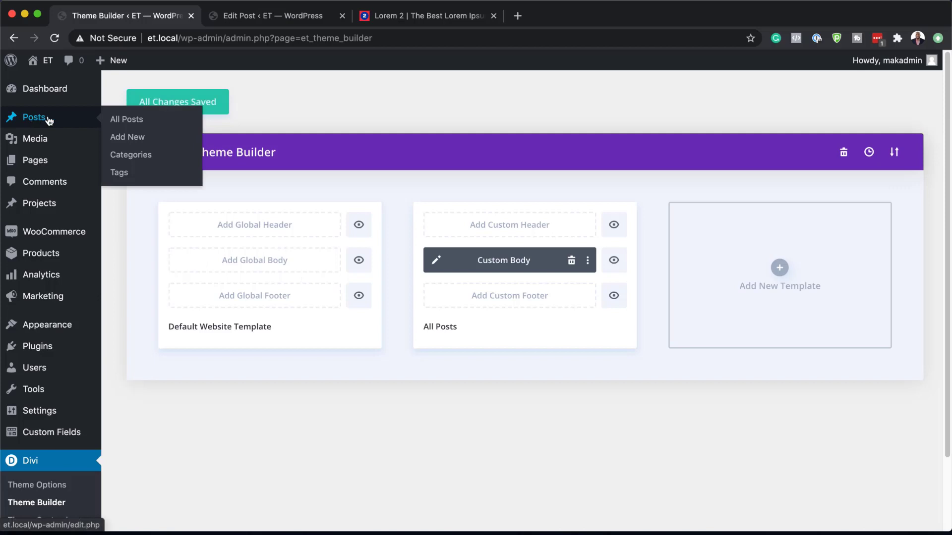
click(136, 140)
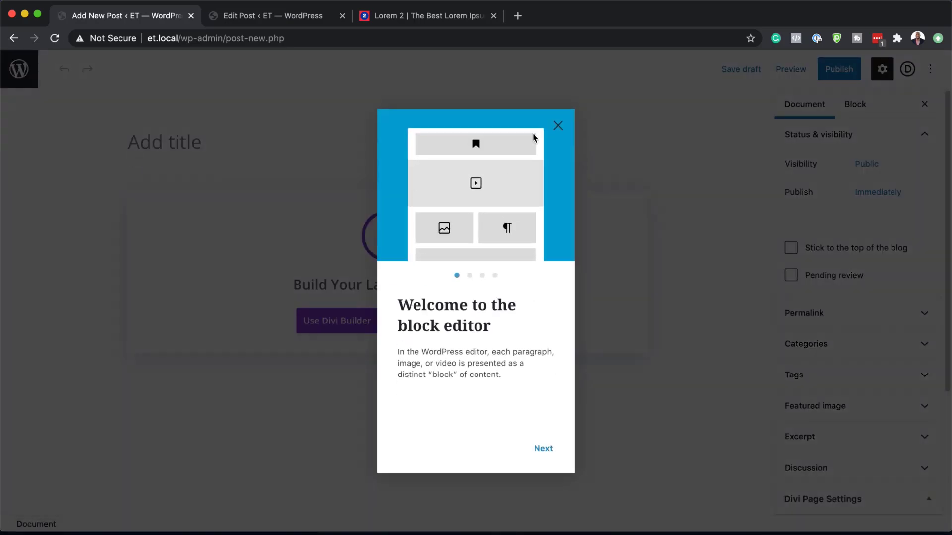
click(559, 126)
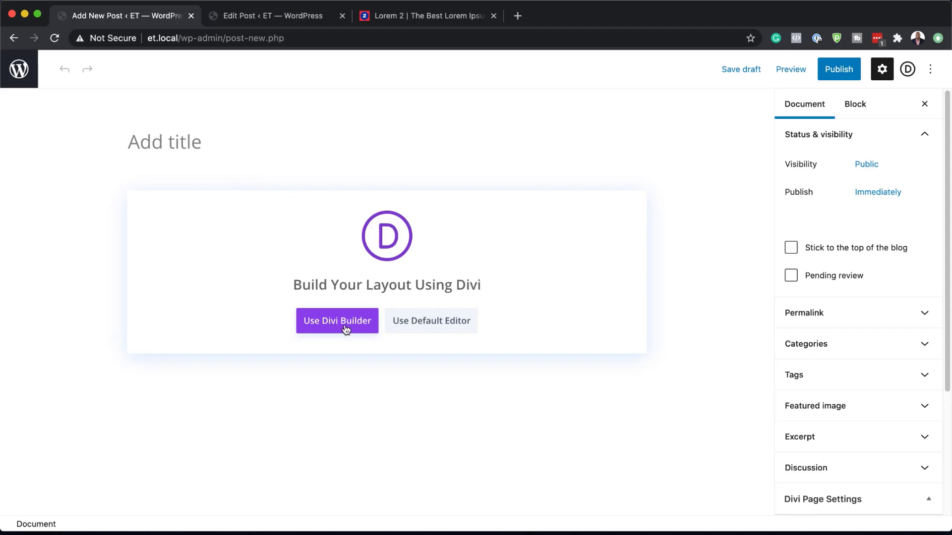
click(442, 327)
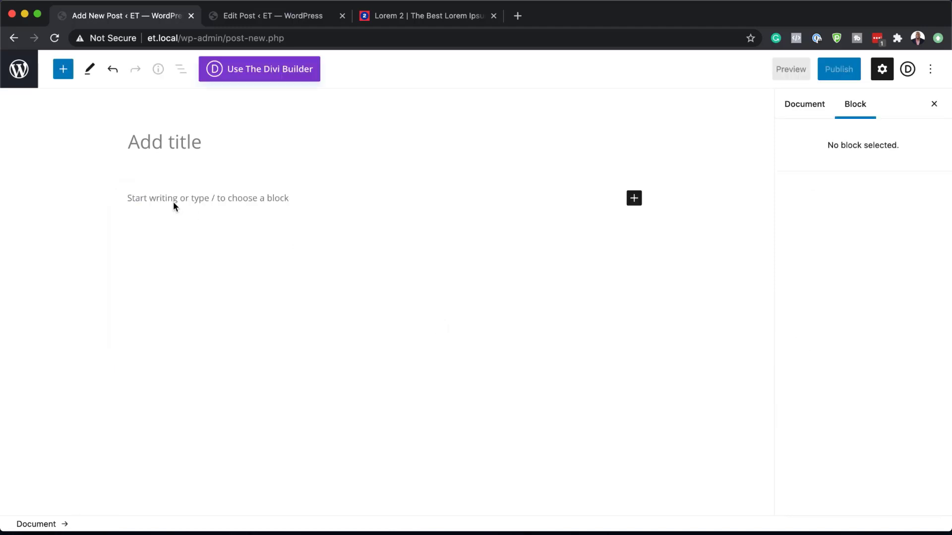
Step: Paste the copied lorem ipsum paragraphs as the post body and reuse the phrase "Quisque a lectus" from it as the title
click(173, 198)
text(Lorem ipsum dolor sit amet, consectetuer adipiscing elit. Donec odio. Quisque volutpat mattis eros. Nullam malesuada erat ut turpis. Suspendisse urna nibh, viverra non, semper suscipit, posuere a, pede. Donec nec justo eget felis facilisis fermentum. Aliquam porttitor mauris sit amet orci. Aenean dignissim pellentesque felis. Morbi in sem quis dui placerat ornare. Pellentesque odio nisi, euismod in, pharetra a, ultricies in, diam. Sed arcu. Cras consequat. Praesent dapibus, neque id cursus faucibus, tortor neque egestas auguae, eu vulputate magna eros eu erat. Aliquam erat volutpat. Nam dui mi, tincidunt quis, accumsan porttitor, facilisis luctus, metus. Phasellus ultrices nulla quis nibh. Quisque a lectus. Donec consectetuer ligula vulputate sem tristique cursus. Nam nulla quam, gravida non, commodo a, sodales sit amet, nisi.)
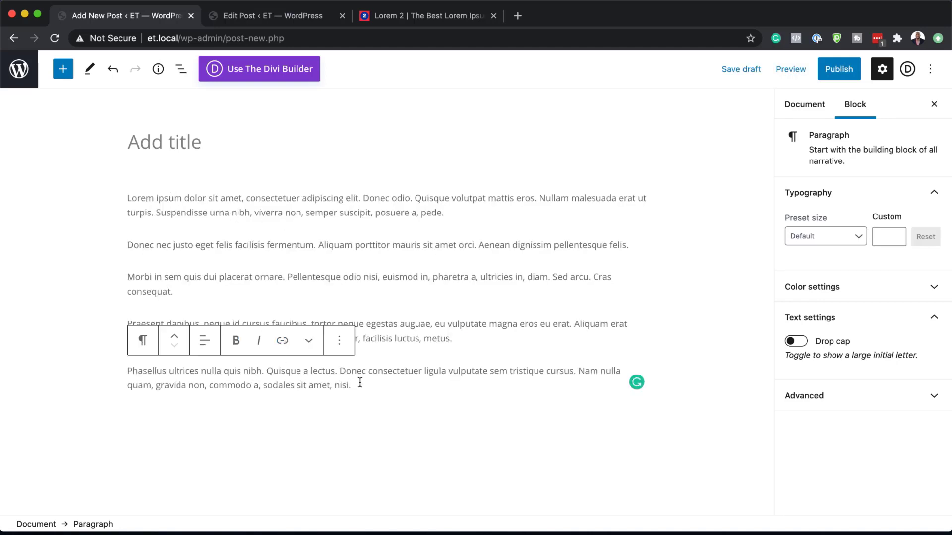
drag(267, 371, 328, 371)
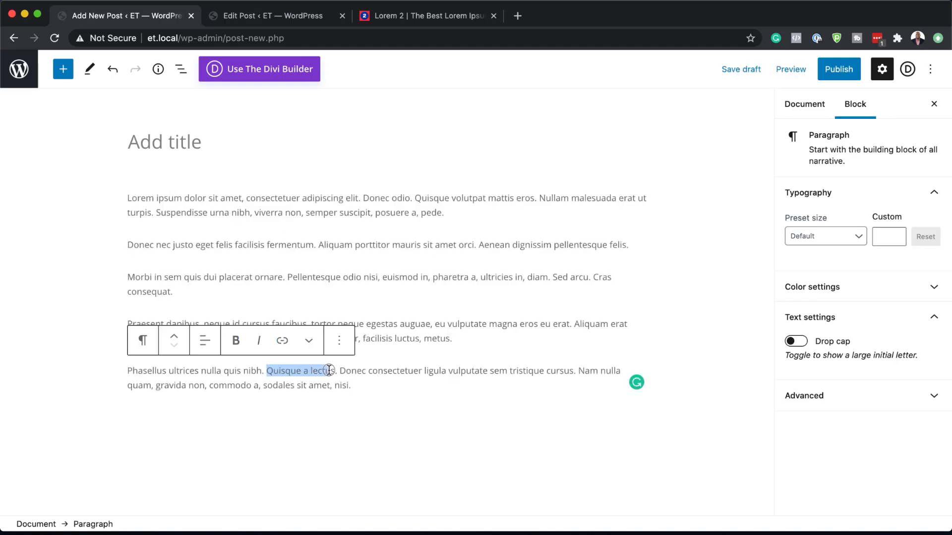
click(157, 142)
text(Quisque a lectus)
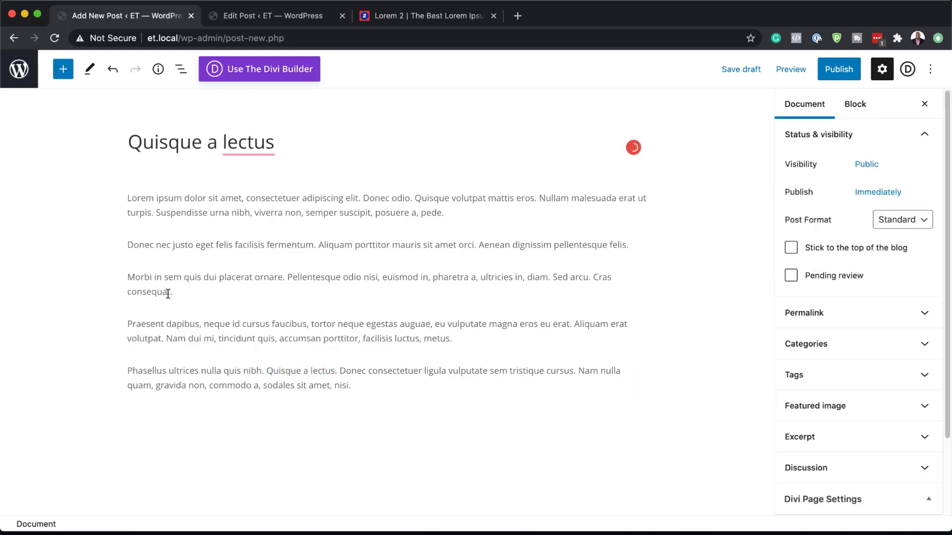
Step: Add an Image block after the third paragraph, ending in "Cras consequat.", and open the media library for it
click(182, 295)
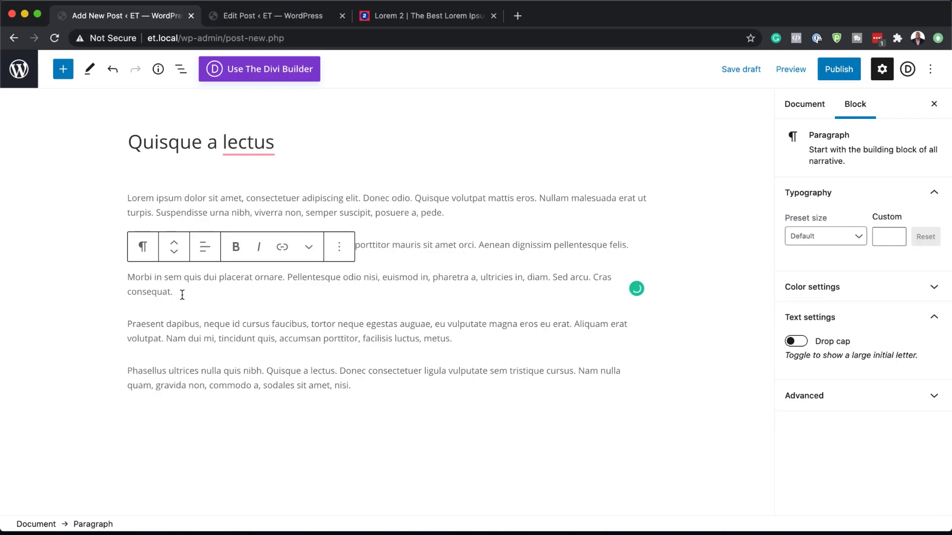
key(Return)
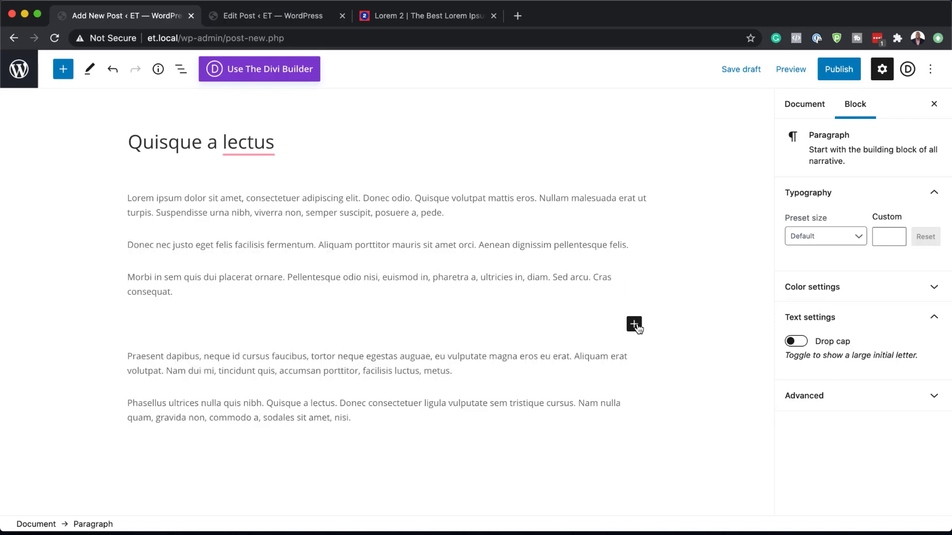
click(635, 326)
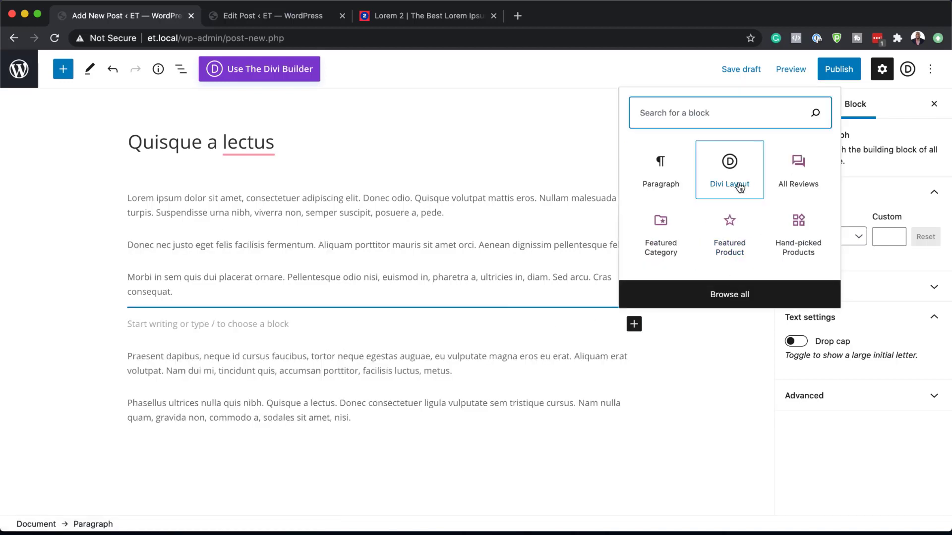
text(im)
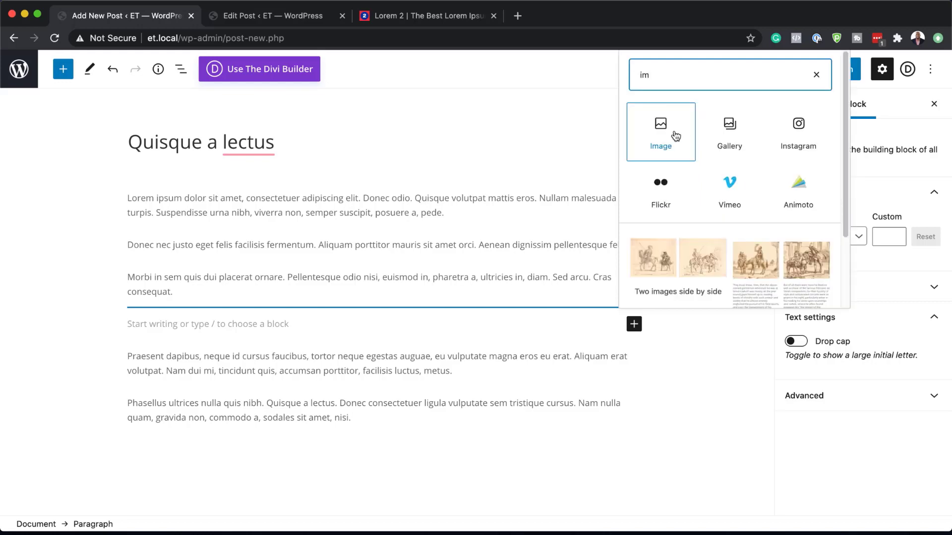
click(667, 131)
click(217, 400)
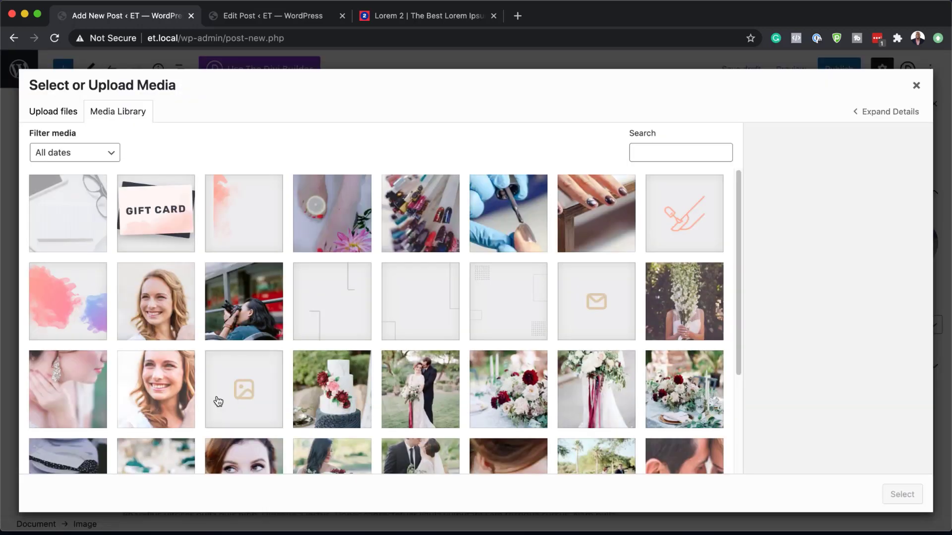
Step: Browse the media library images and insert office-1081807_1920.jpg into the Image block
click(254, 308)
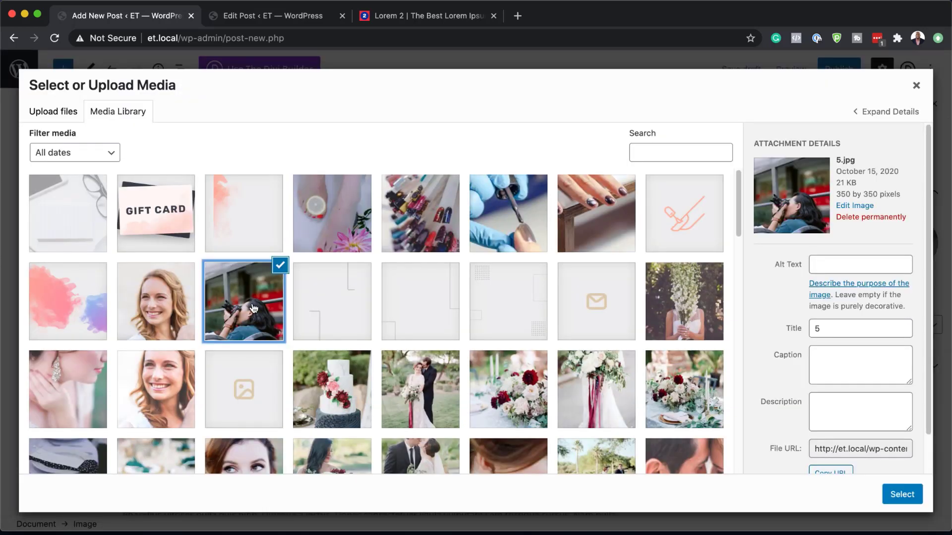
scroll(254, 308, down, 4)
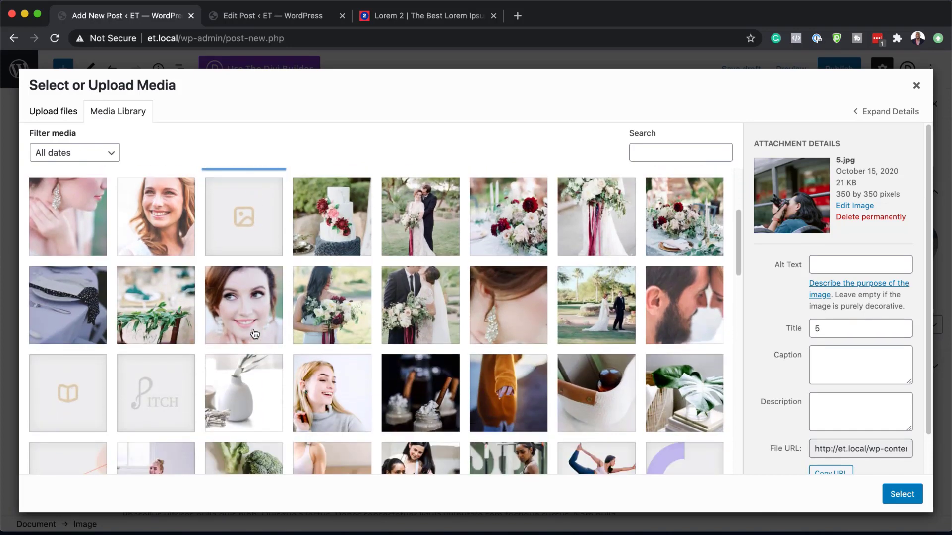
scroll(255, 335, down, 3)
click(151, 373)
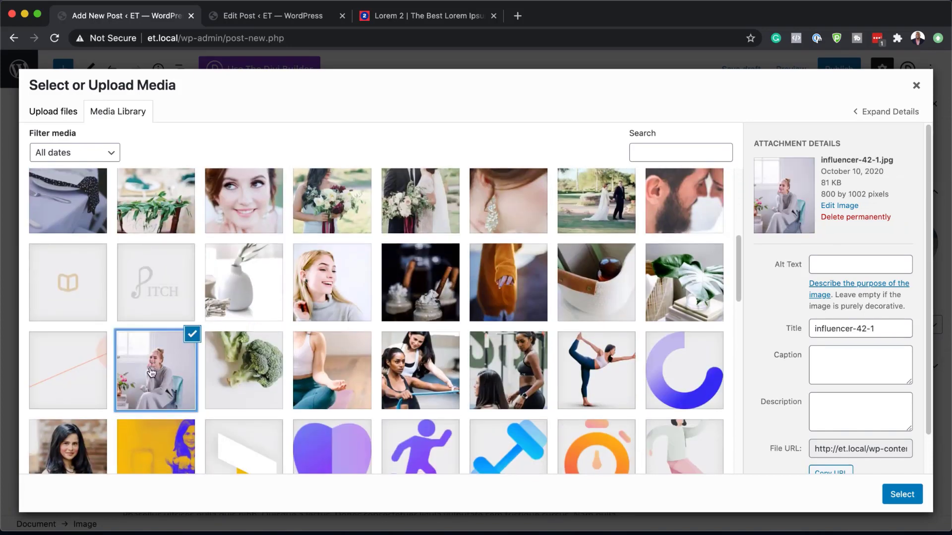
scroll(506, 369, down, 1)
click(506, 370)
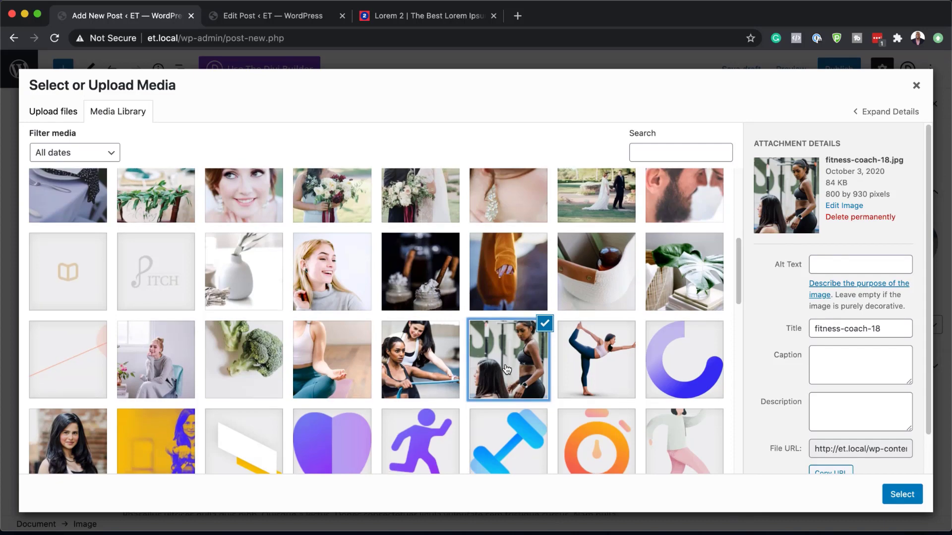
scroll(505, 369, down, 5)
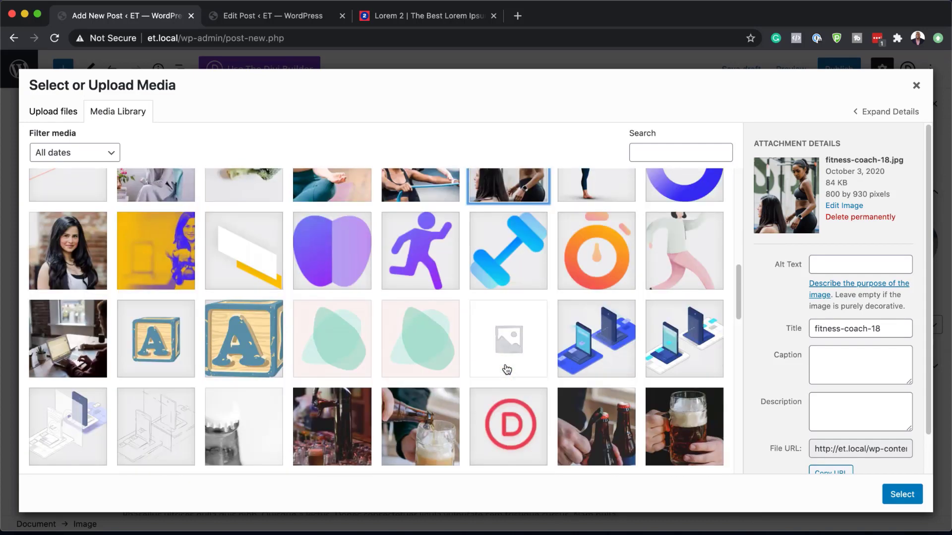
scroll(506, 370, down, 2)
click(80, 423)
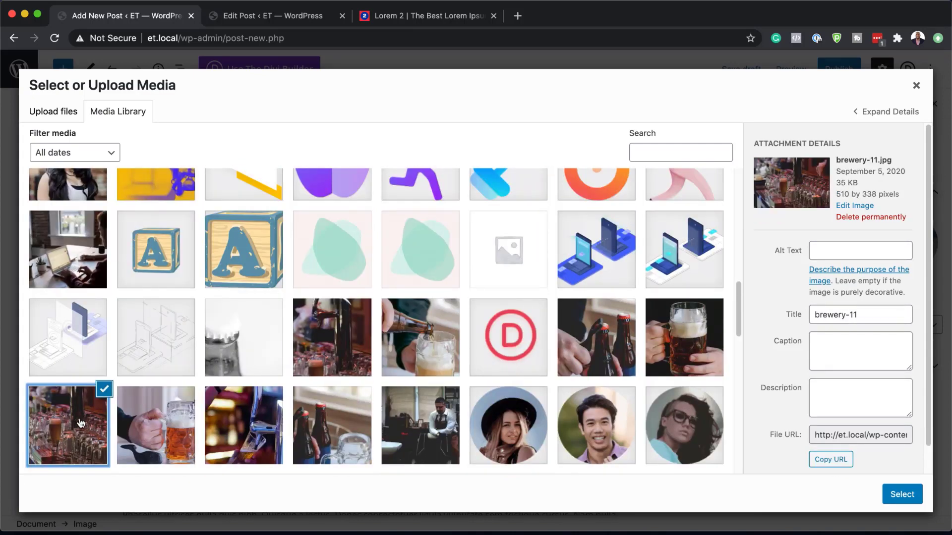
click(84, 245)
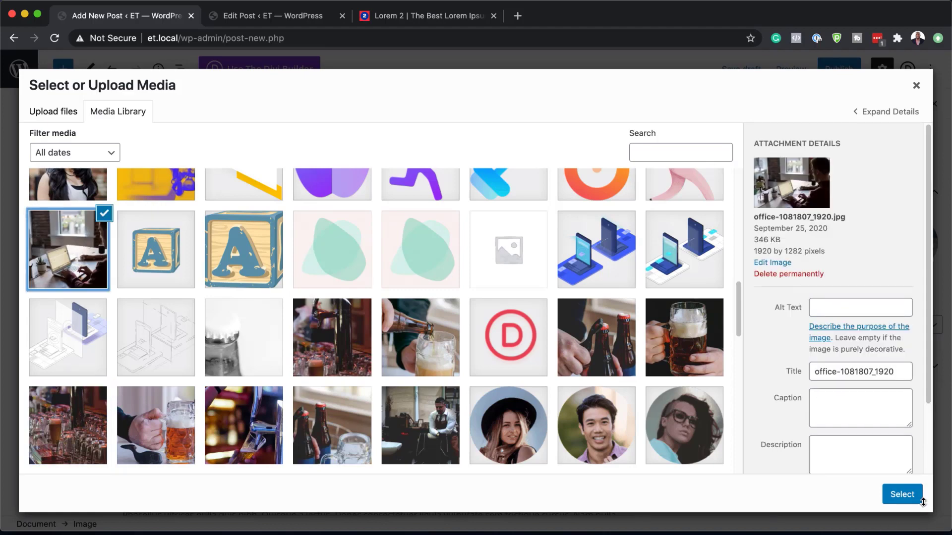
click(909, 495)
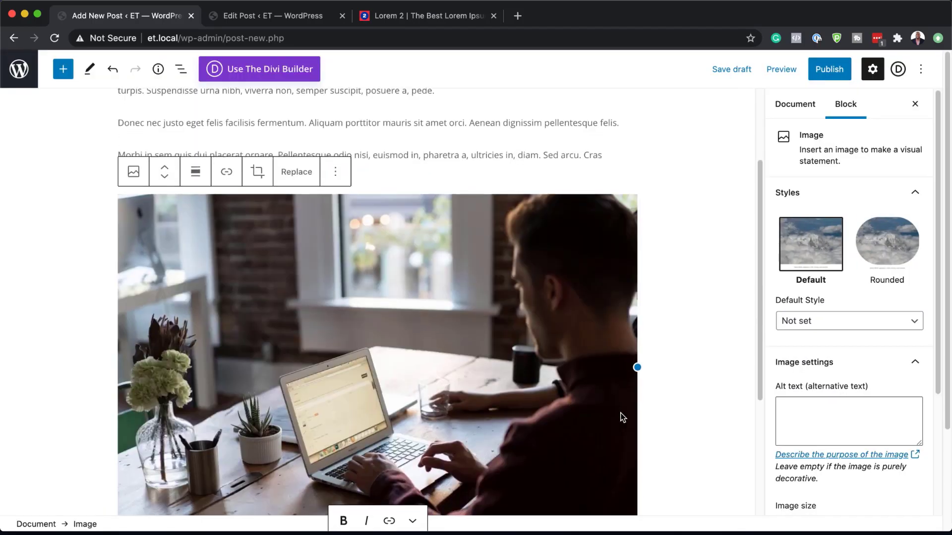
Step: Shrink the inserted office image slightly so it is narrower than the text column, and check the paragraphs below
drag(638, 366, 589, 365)
scroll(734, 379, down, 3)
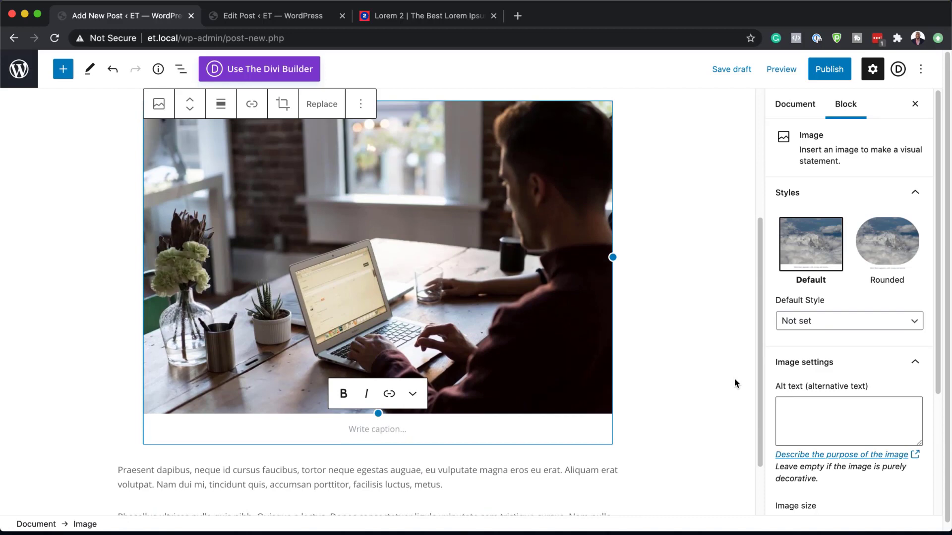
scroll(733, 379, down, 1)
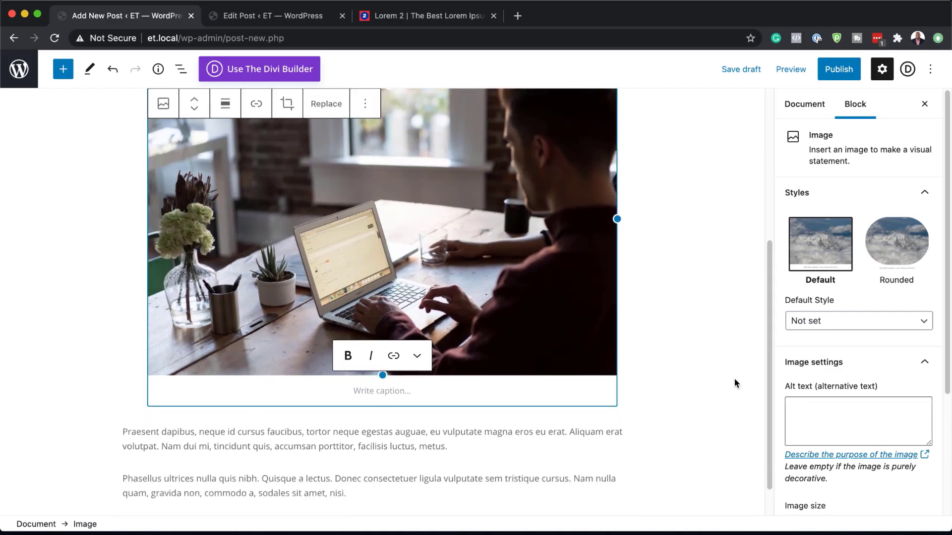
Step: In the document settings, set office-1081807_1920.jpg from the media library as the post's featured image
click(813, 106)
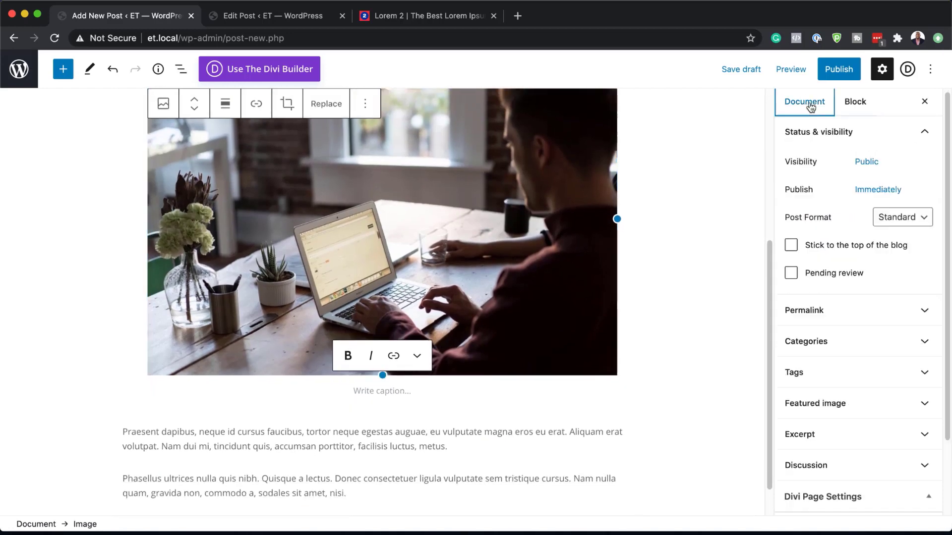
click(831, 412)
click(844, 452)
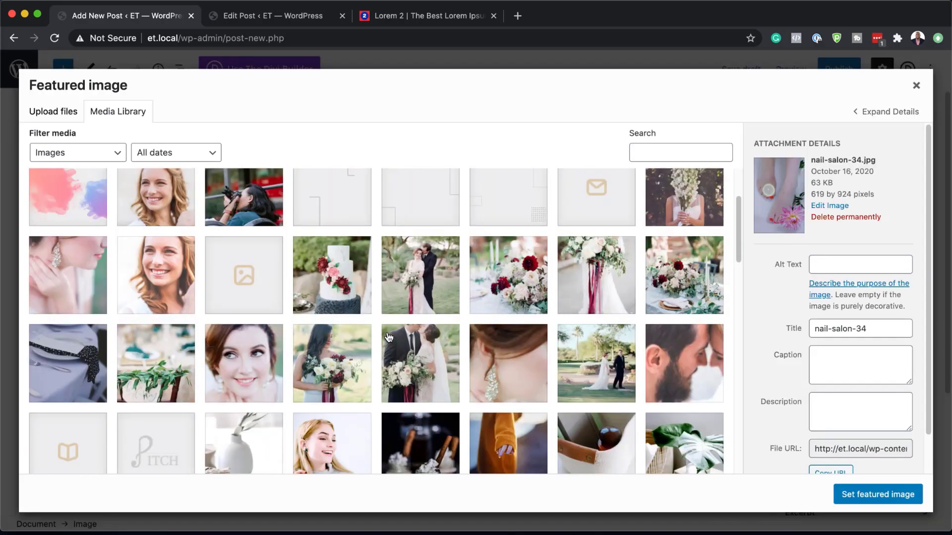
scroll(388, 338, down, 15)
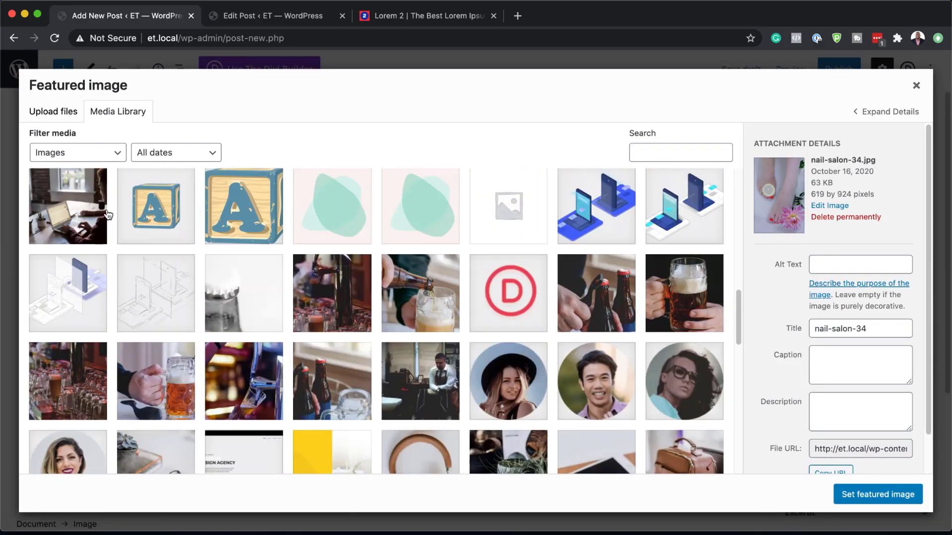
click(108, 214)
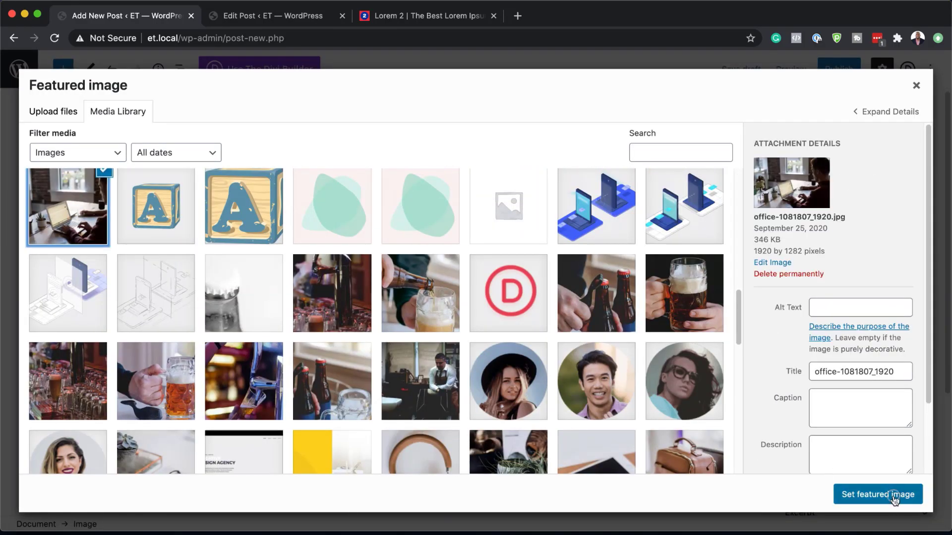
click(890, 498)
Step: Publish the post with its current publishing settings and open the live post
click(851, 71)
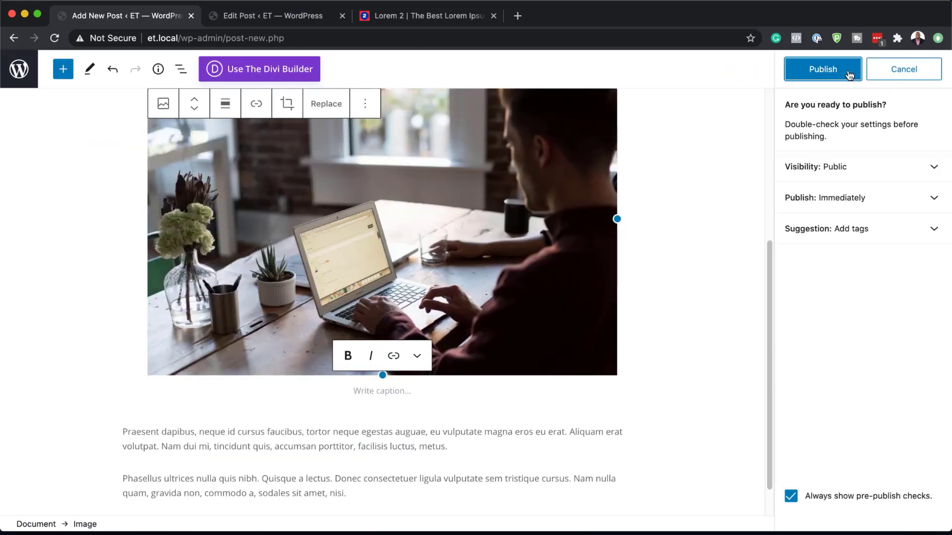
click(849, 74)
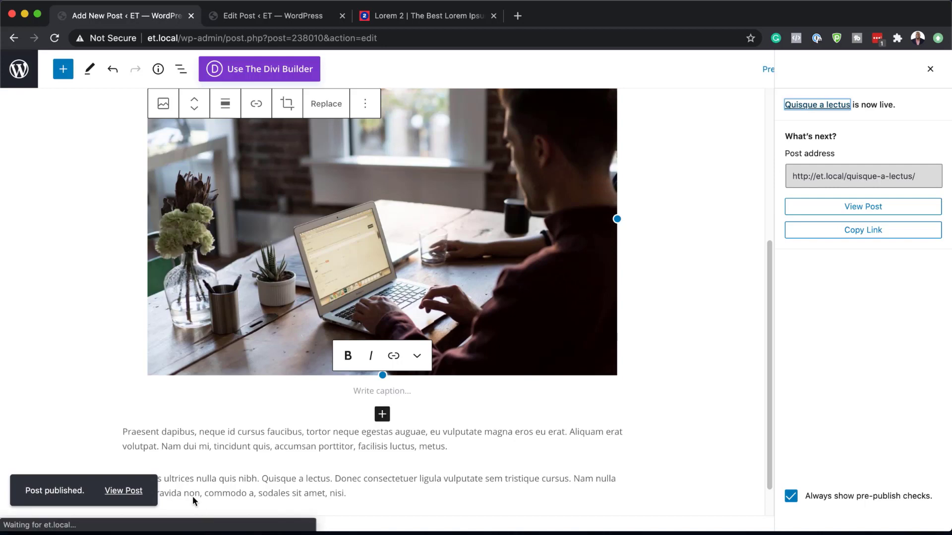
click(112, 490)
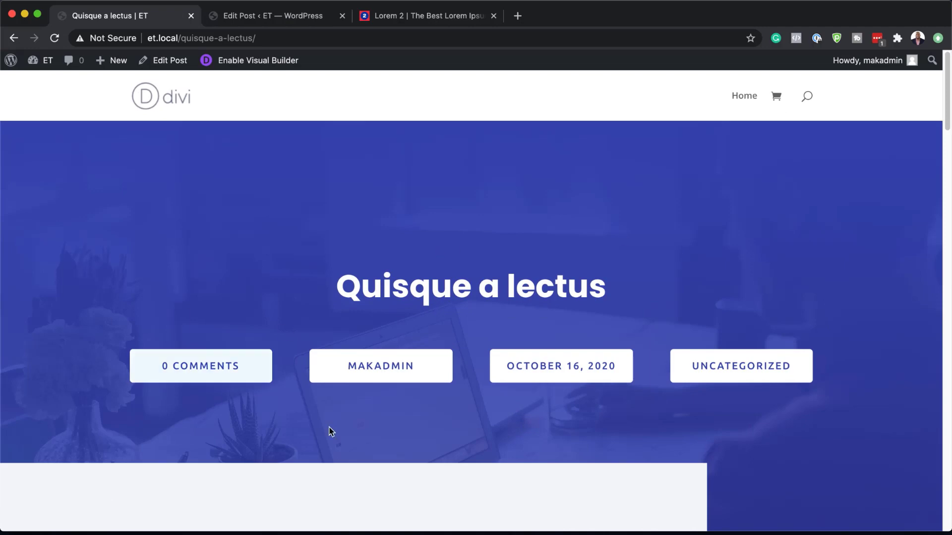
Step: Examine the live post's template layout from the header through the content, author, comments, Related Posts and contact form sections
scroll(393, 430, down, 6)
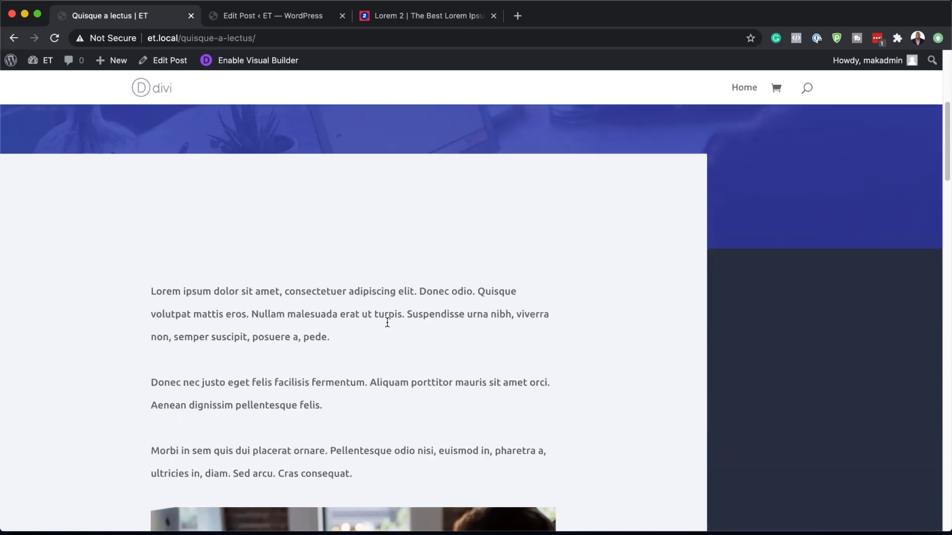
scroll(436, 391, down, 5)
scroll(420, 399, down, 8)
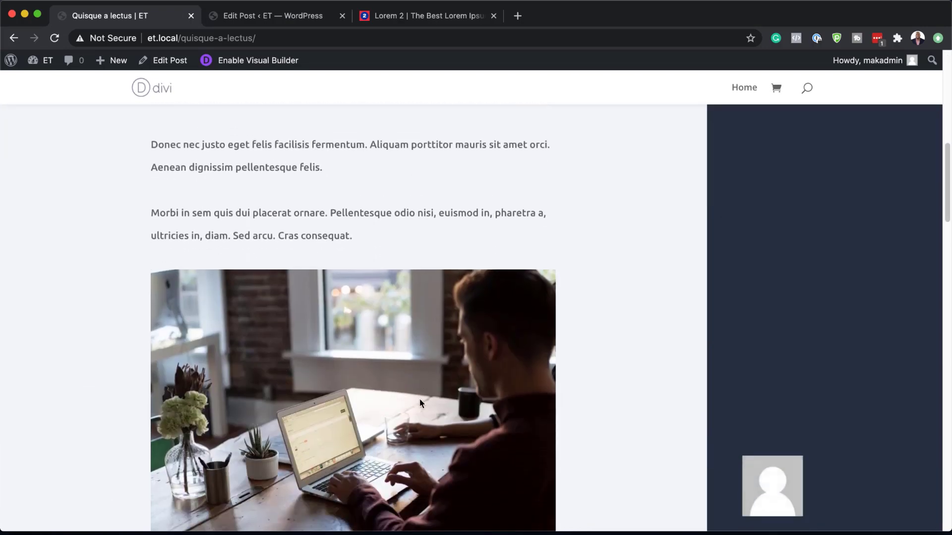
scroll(419, 399, down, 4)
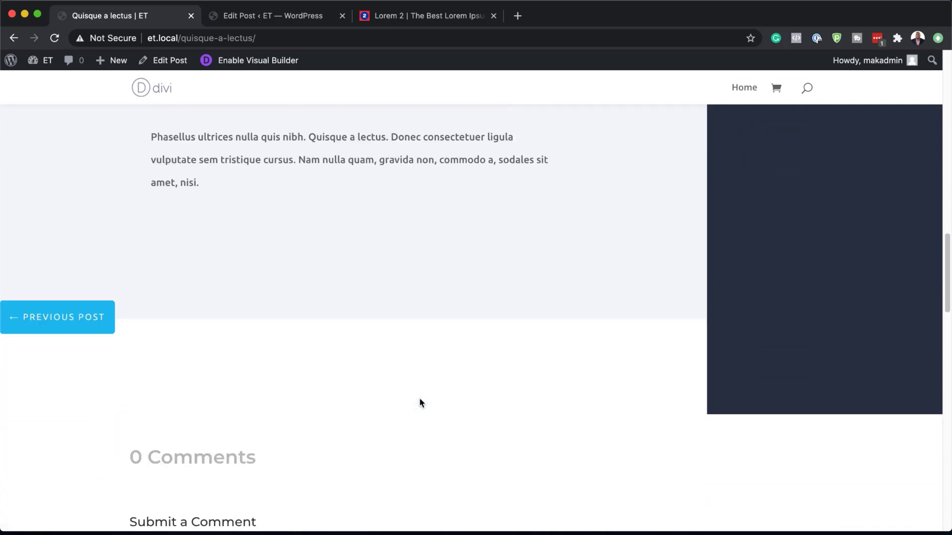
scroll(420, 403, down, 6)
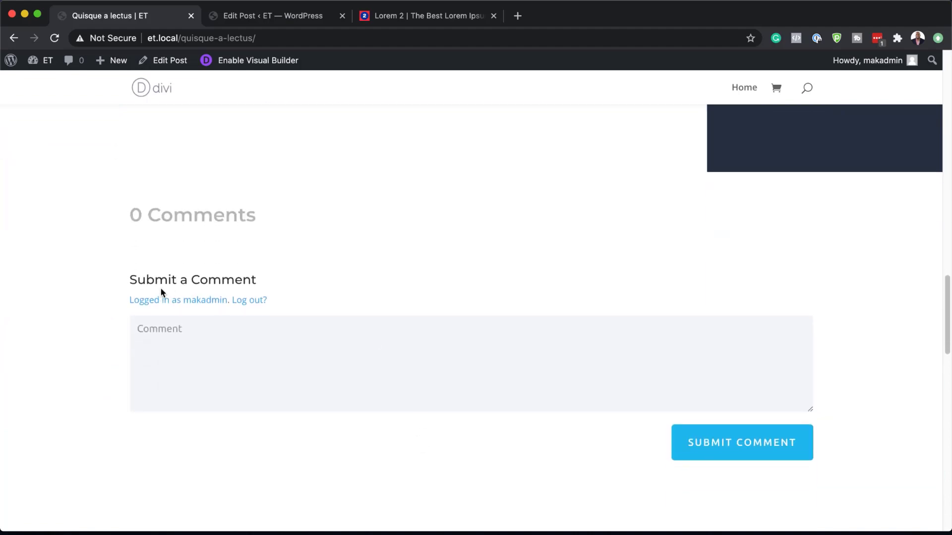
drag(132, 281, 308, 288)
scroll(346, 419, down, 12)
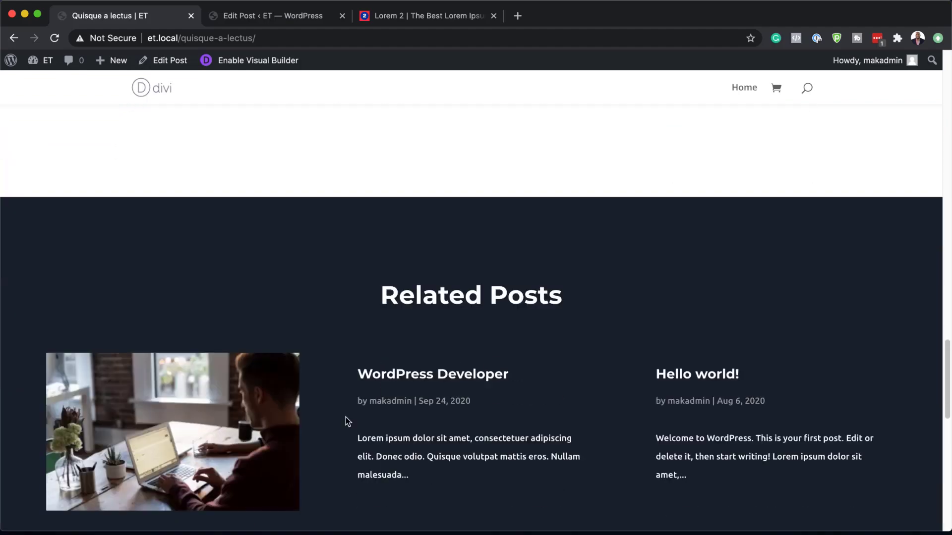
scroll(346, 420, up, 2)
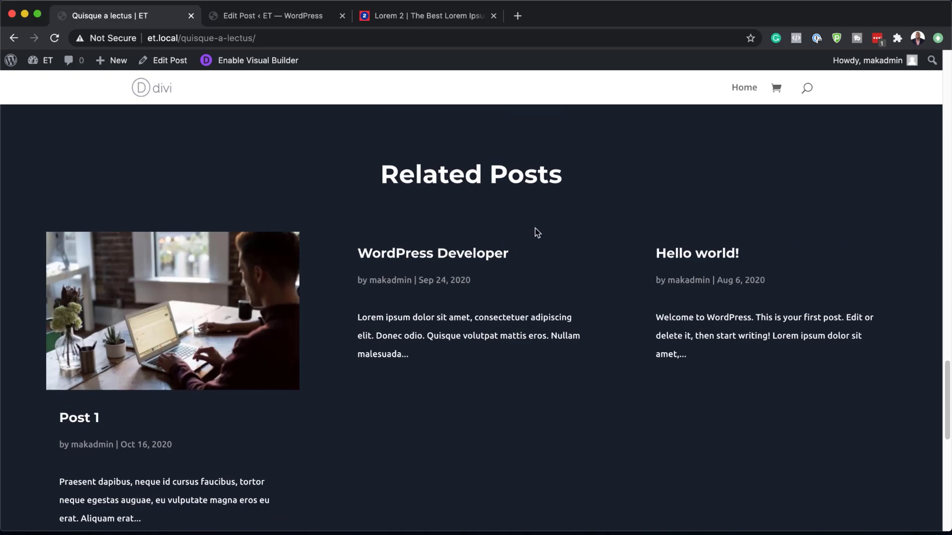
scroll(468, 433, down, 10)
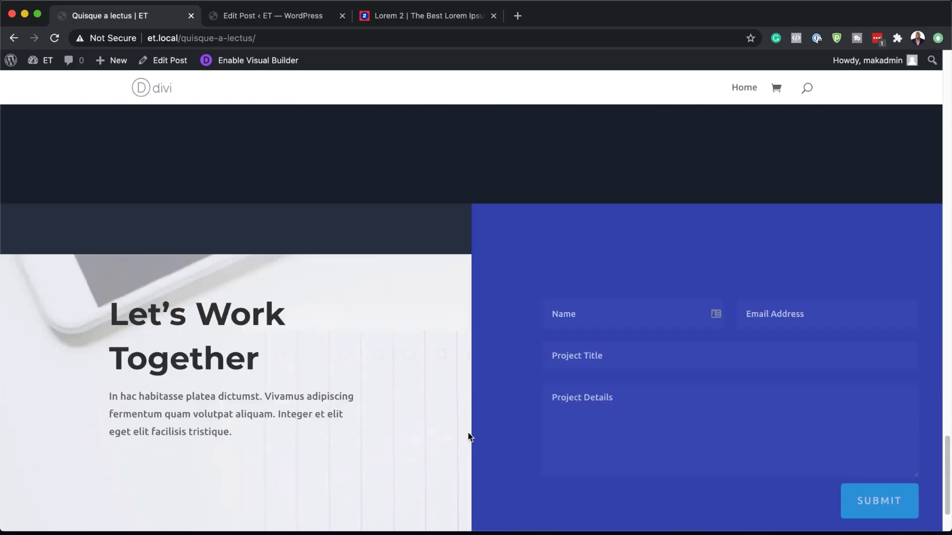
scroll(469, 437, down, 2)
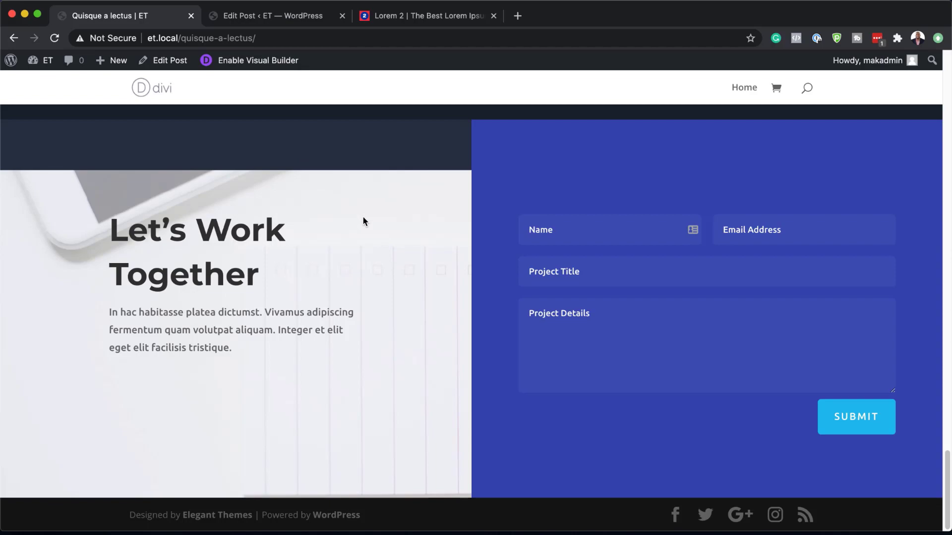
scroll(367, 219, up, 15)
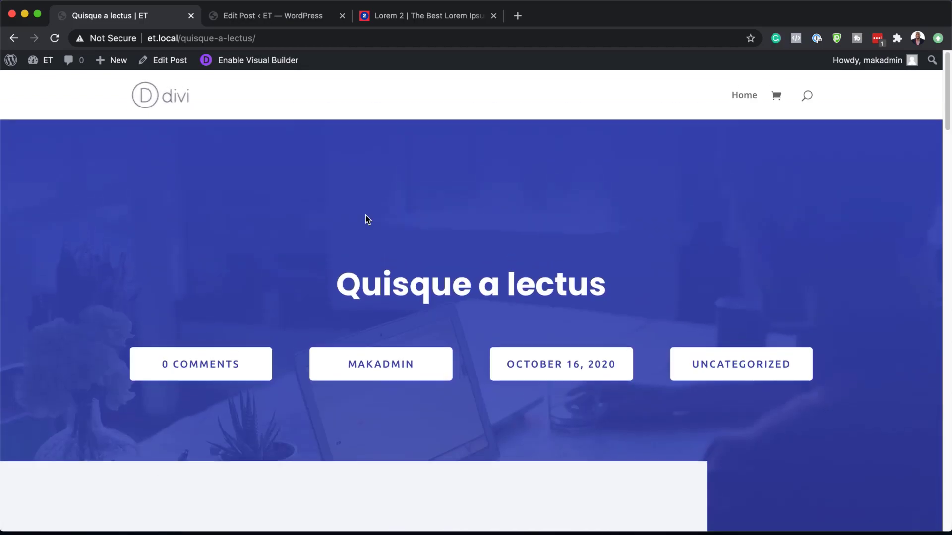